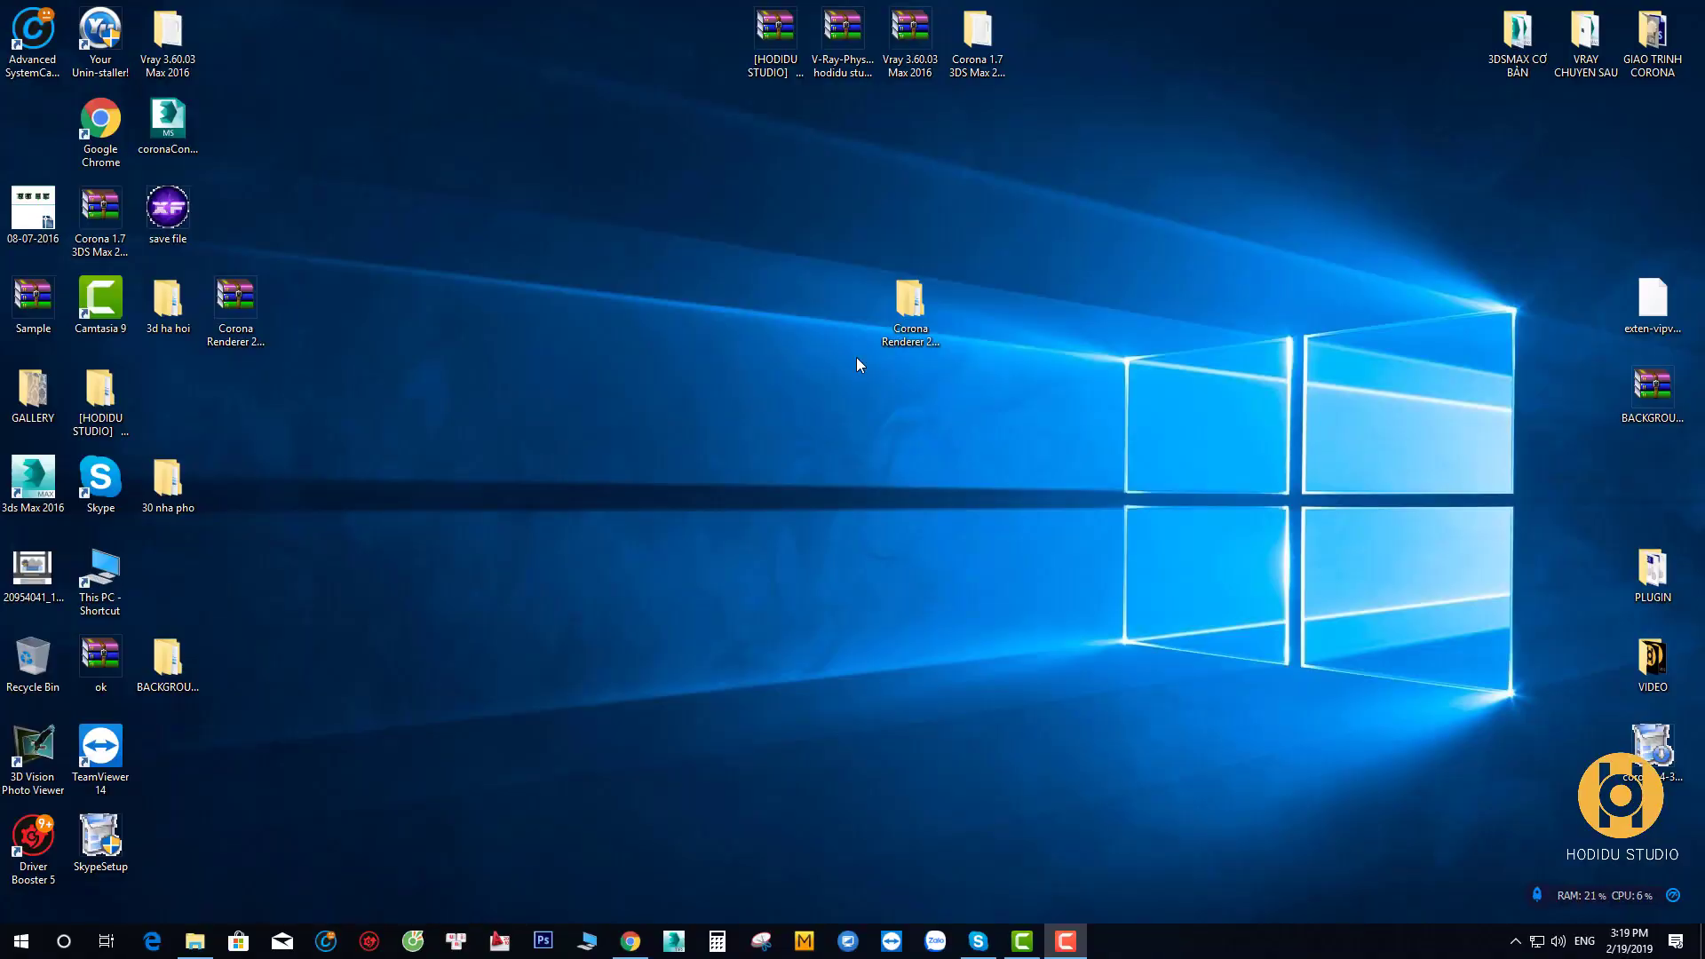
Open Corona Renderer 2.0 for 3ds Max 2013-2019, try corona-3dsmax-2, and dismiss the no-app error
{"action": "left_click", "coordinate": [902, 313]}
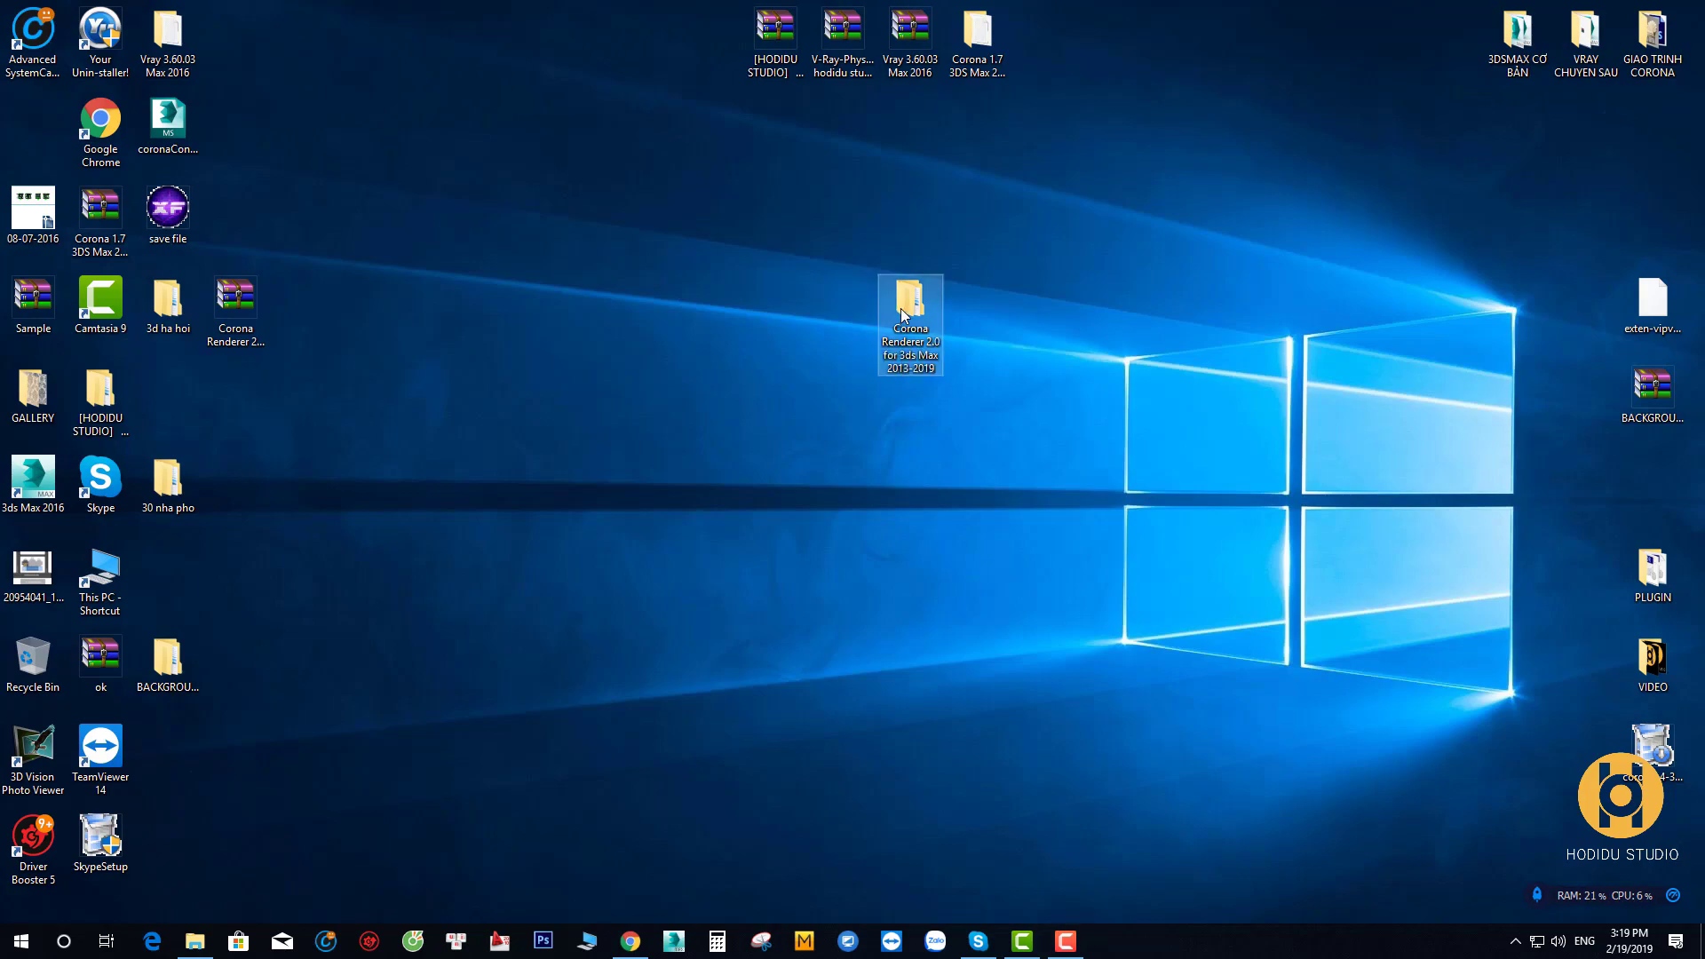
{"action": "double_click", "coordinate": [905, 312]}
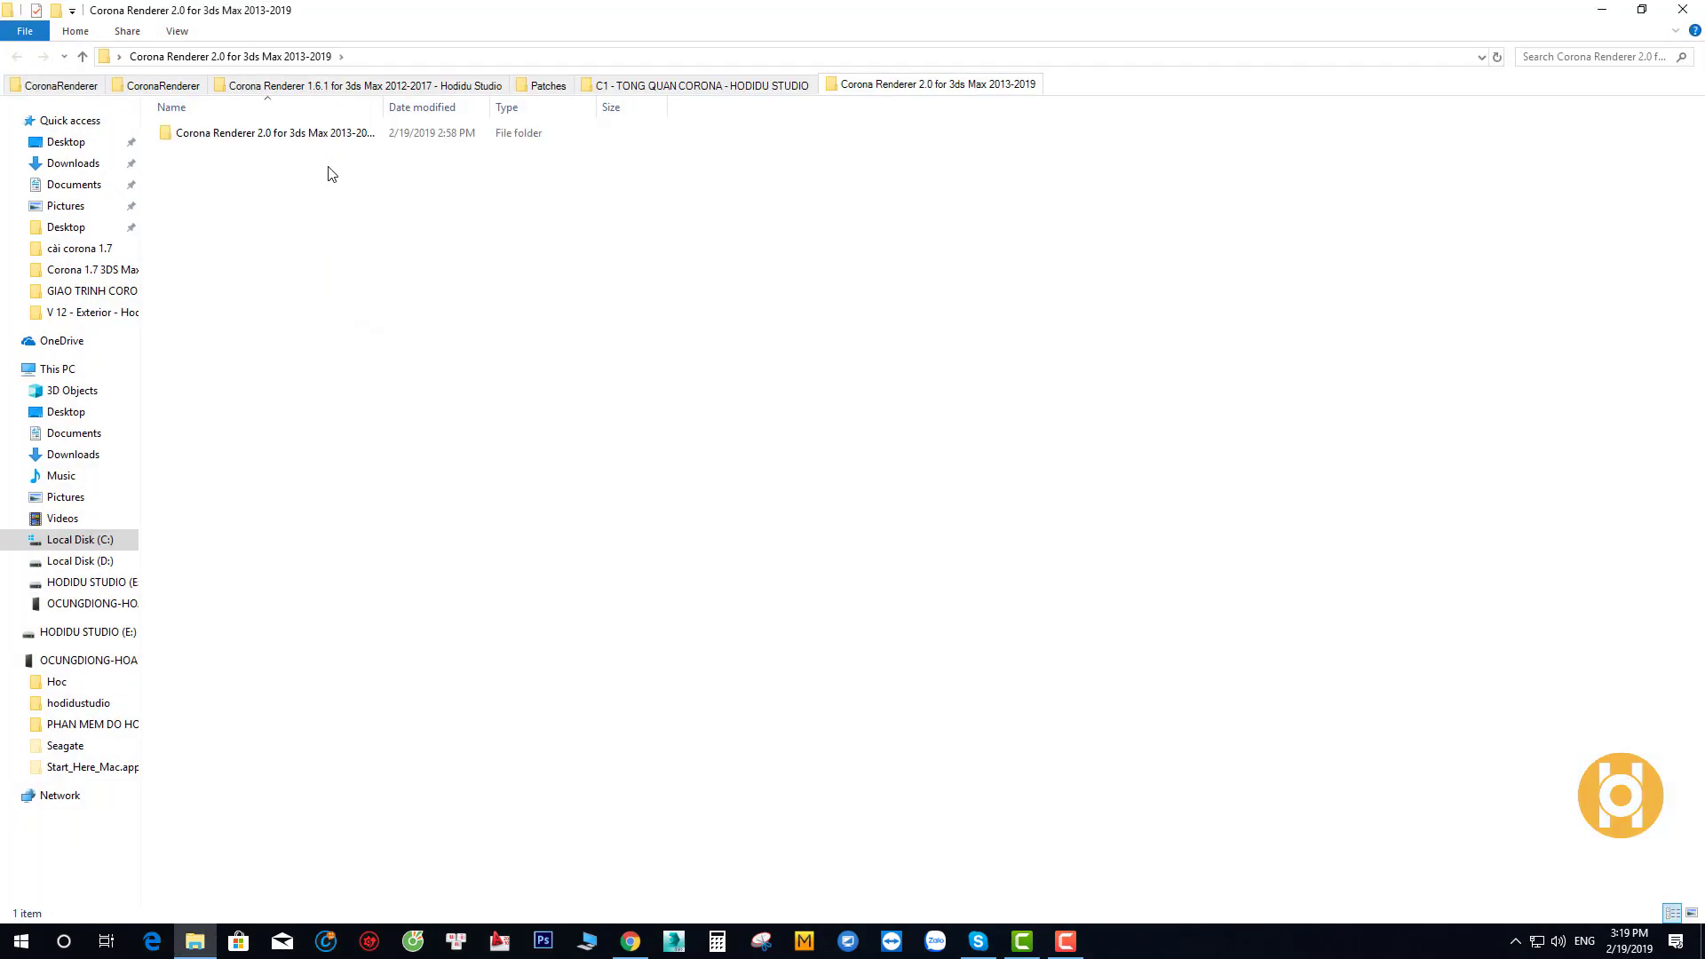
{"action": "double_click", "coordinate": [321, 135]}
{"action": "mouse_move", "coordinate": [215, 152]}
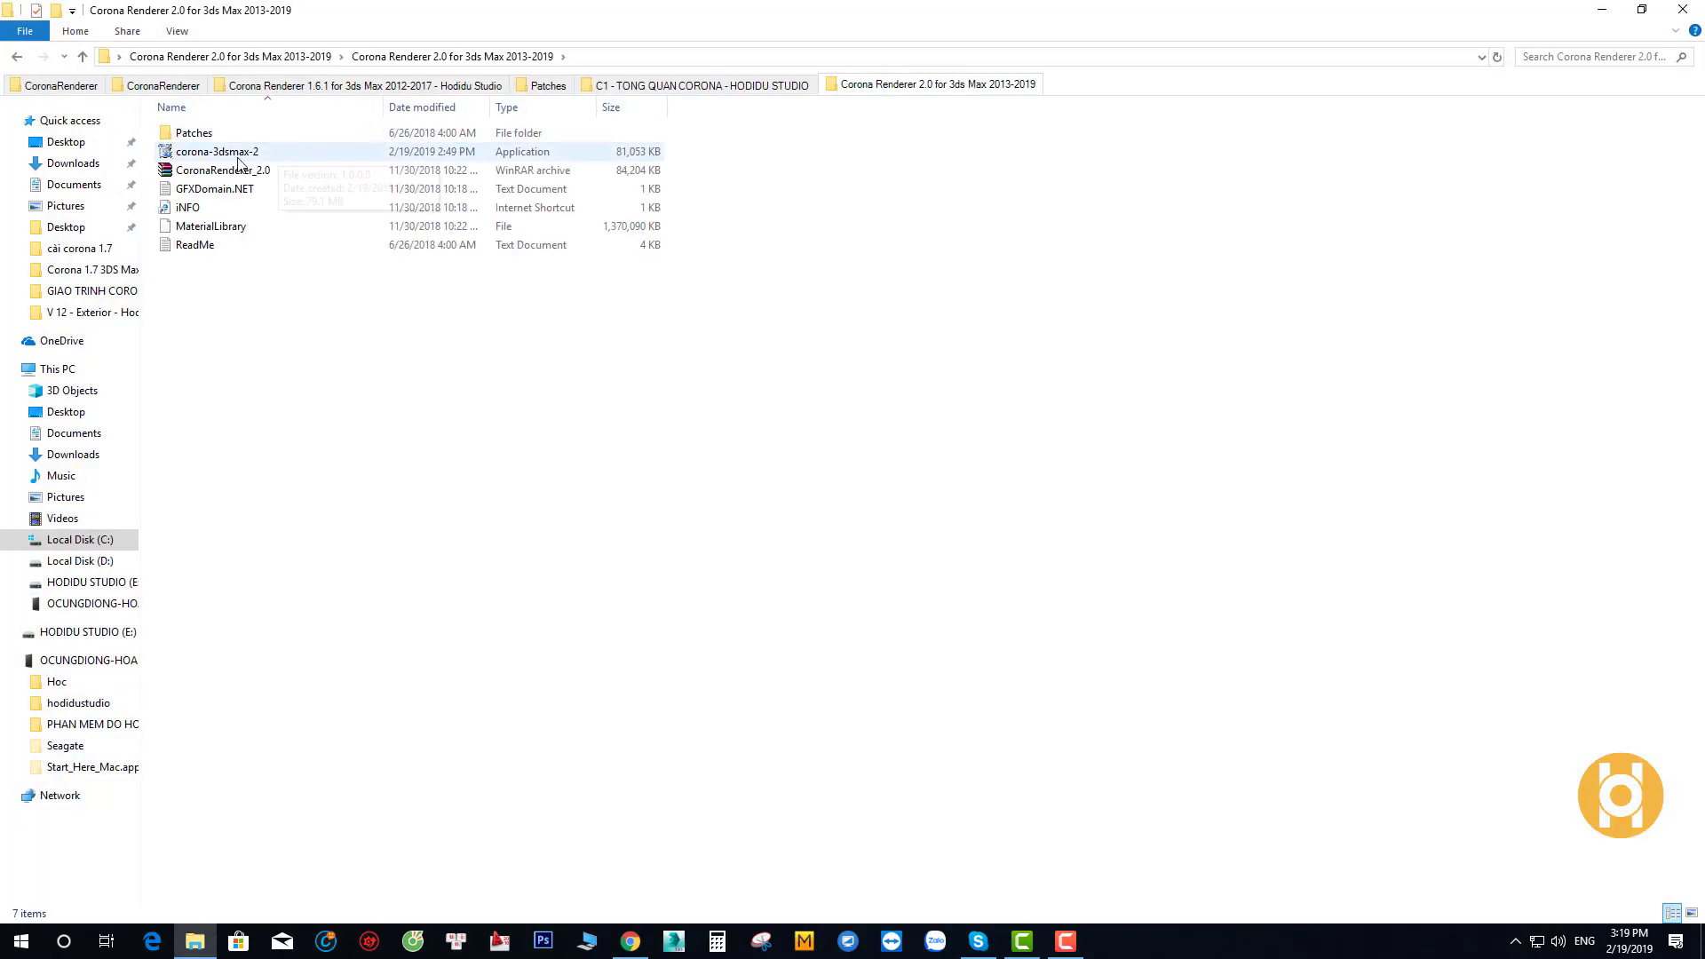
{"action": "left_click", "coordinate": [259, 155]}
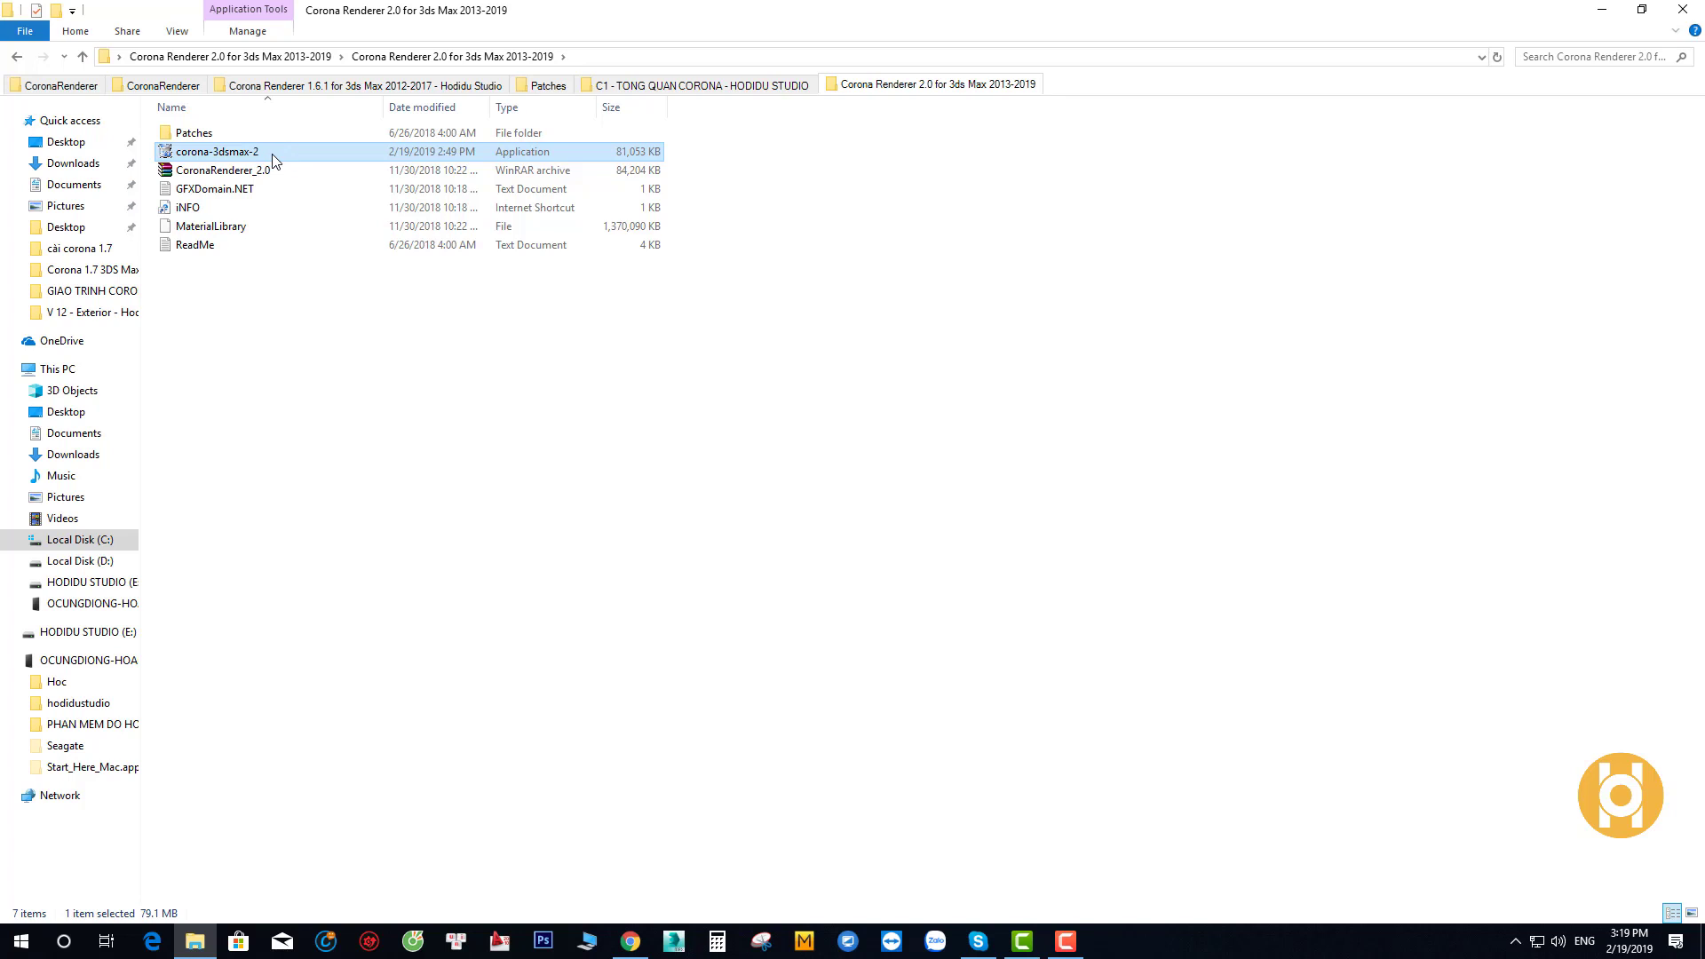
{"action": "double_click", "coordinate": [272, 156]}
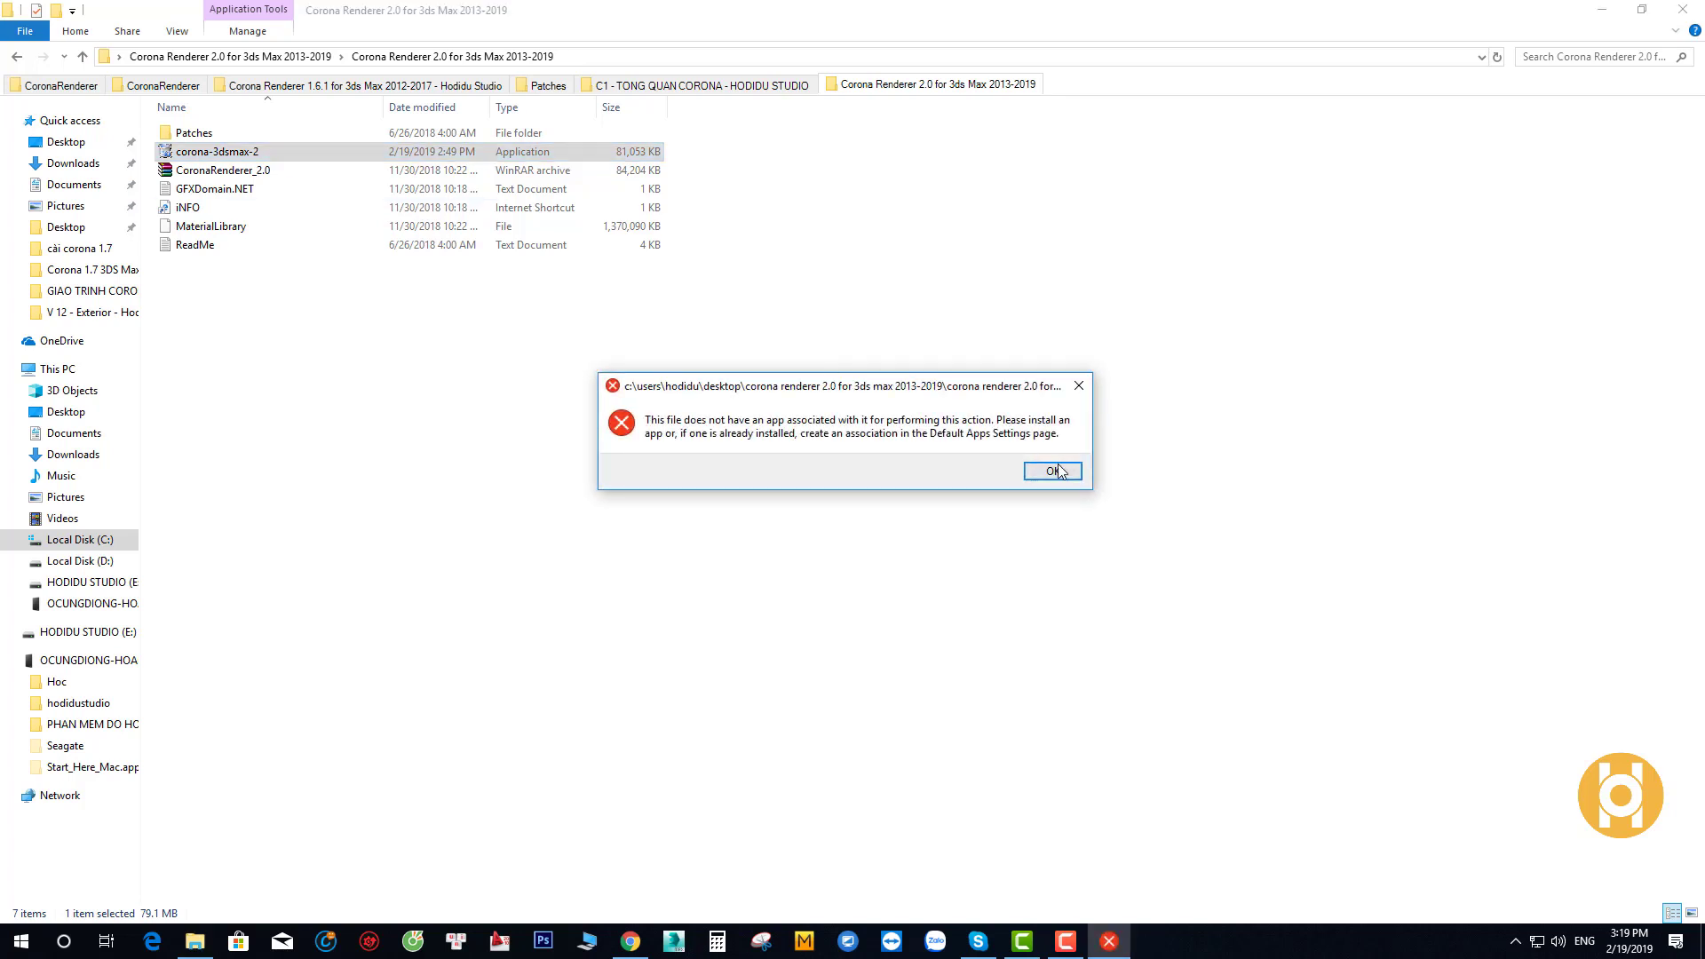
{"action": "left_click", "coordinate": [1057, 471]}
Run corona-3dsmax-2 as administrator to bring up the Corona installer
{"action": "right_click", "coordinate": [301, 157]}
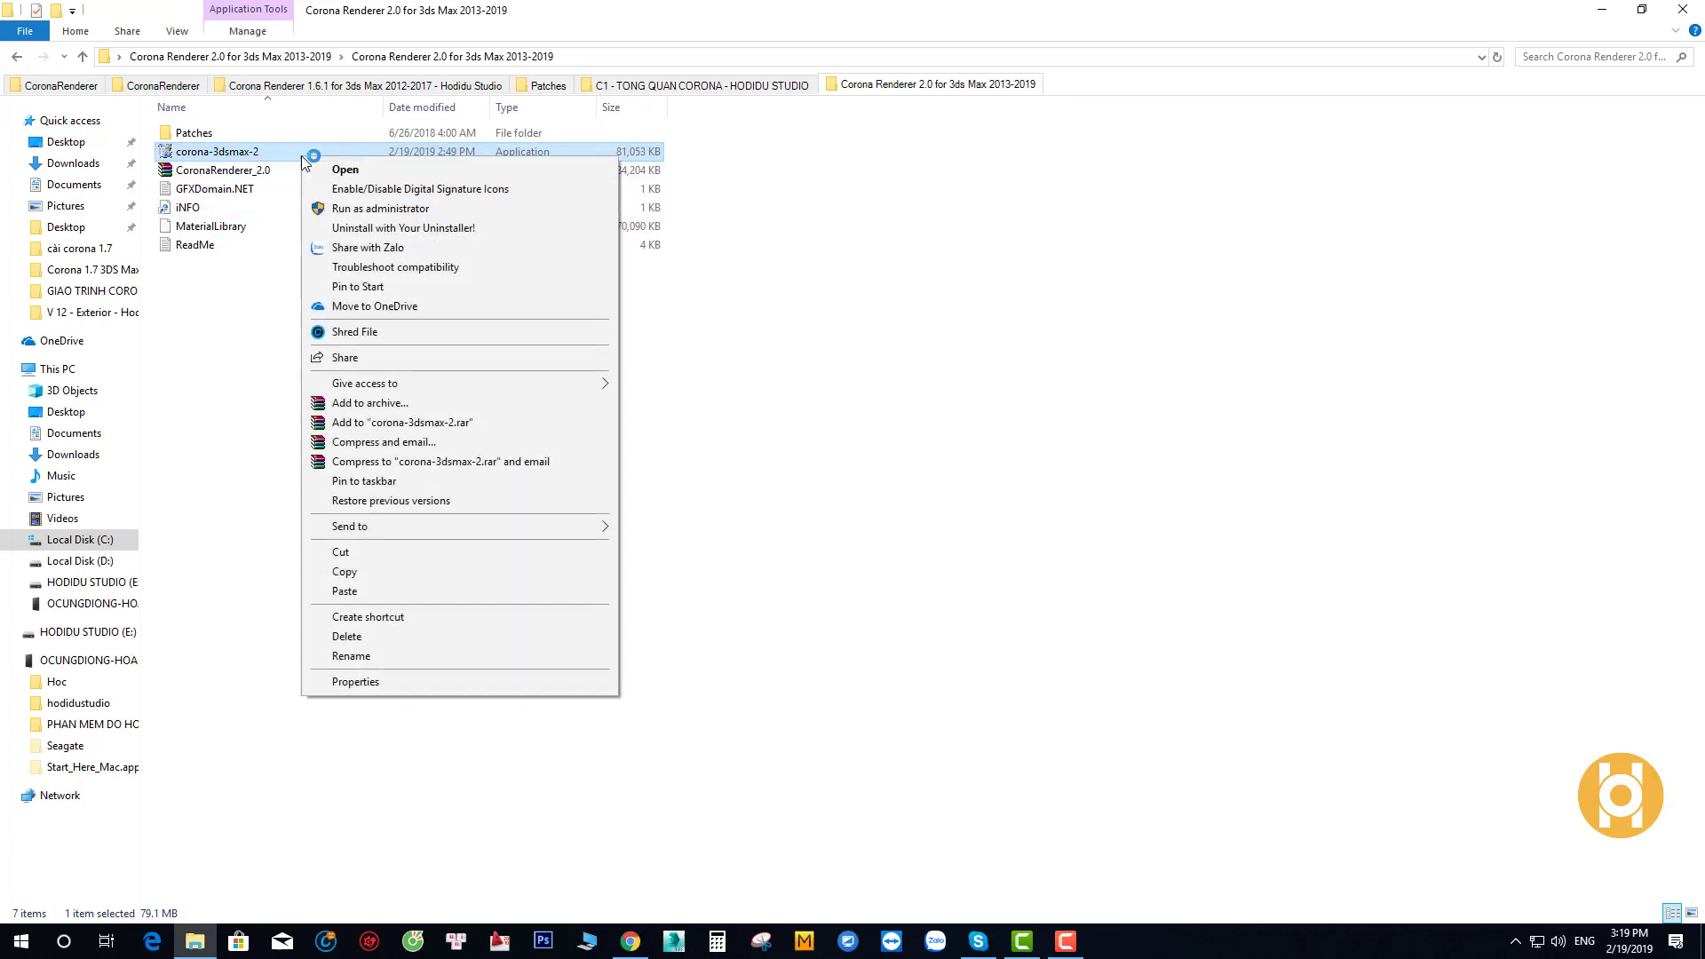
{"action": "left_click", "coordinate": [359, 210]}
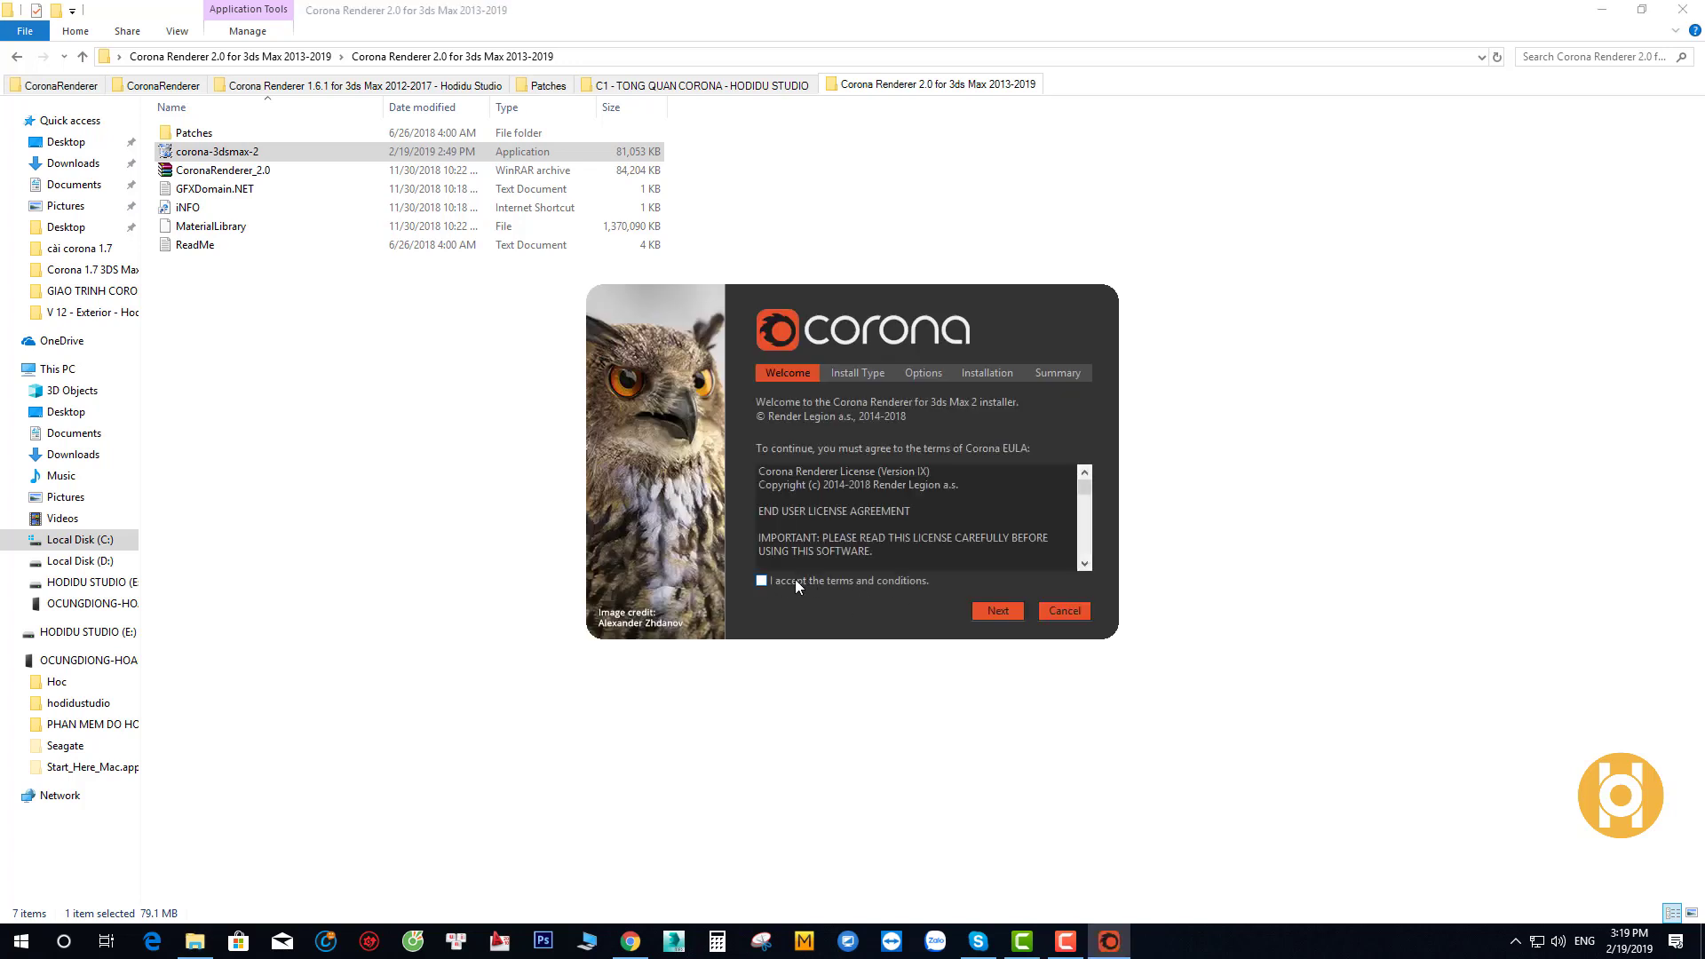
Accept the EULA, install Corona Renderer with the Typical option, and finish the installer
{"action": "left_click", "coordinate": [796, 579]}
{"action": "left_click", "coordinate": [995, 611]}
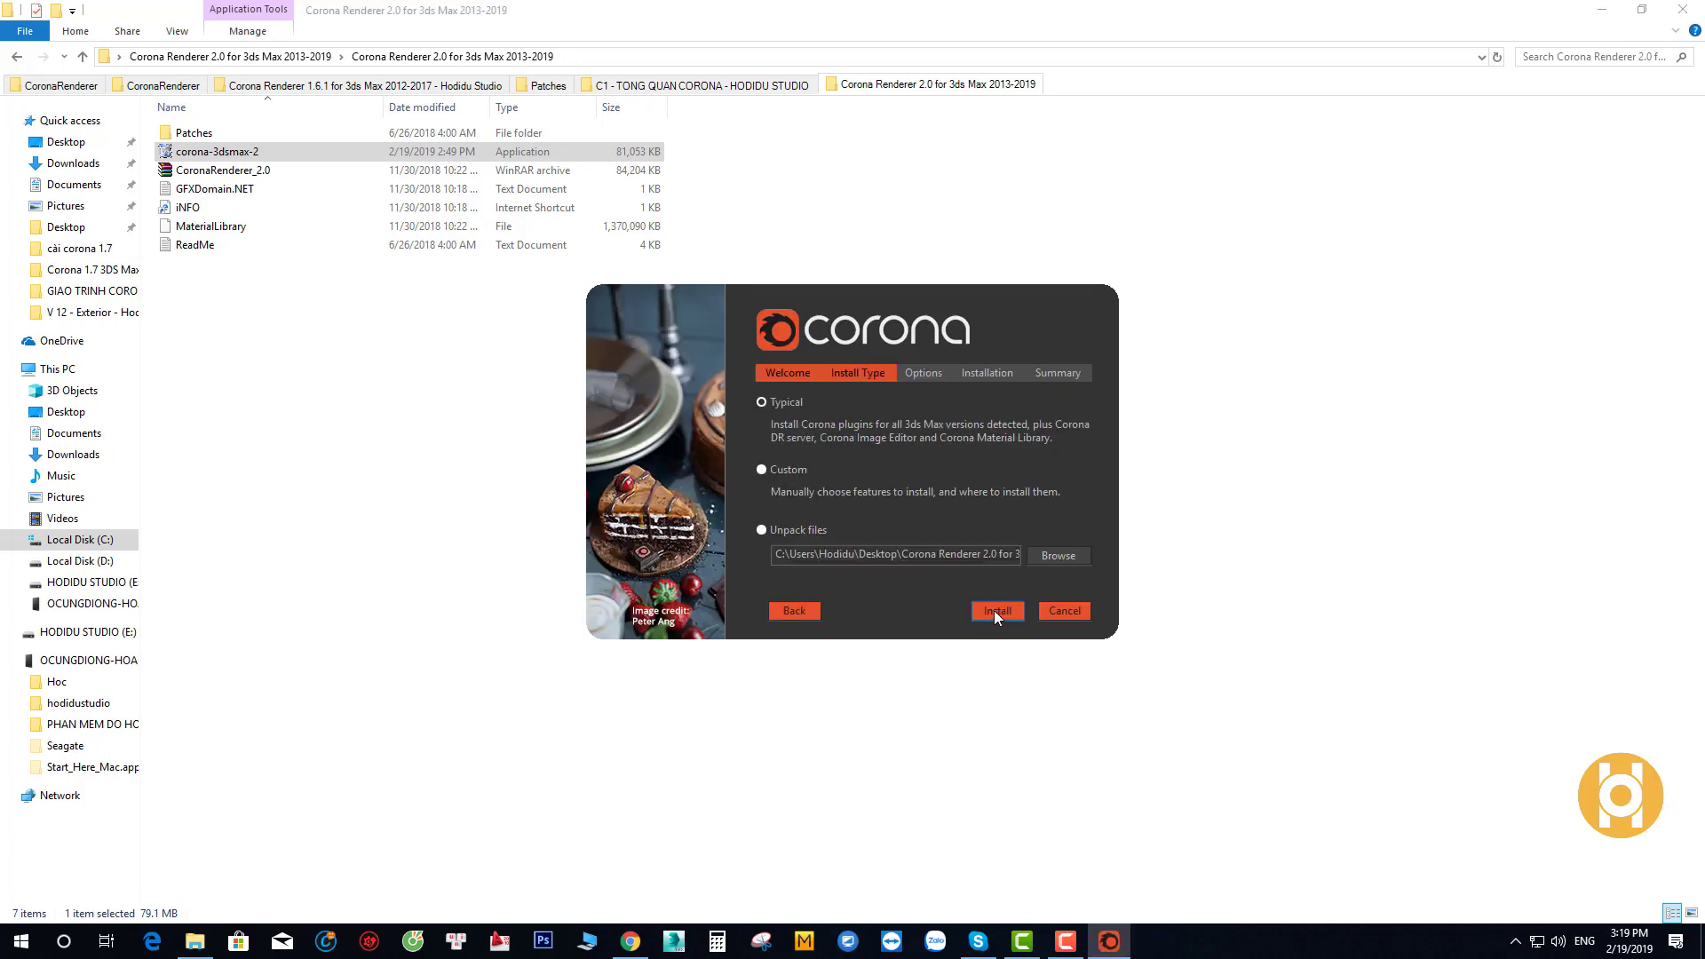
{"action": "left_click", "coordinate": [995, 612]}
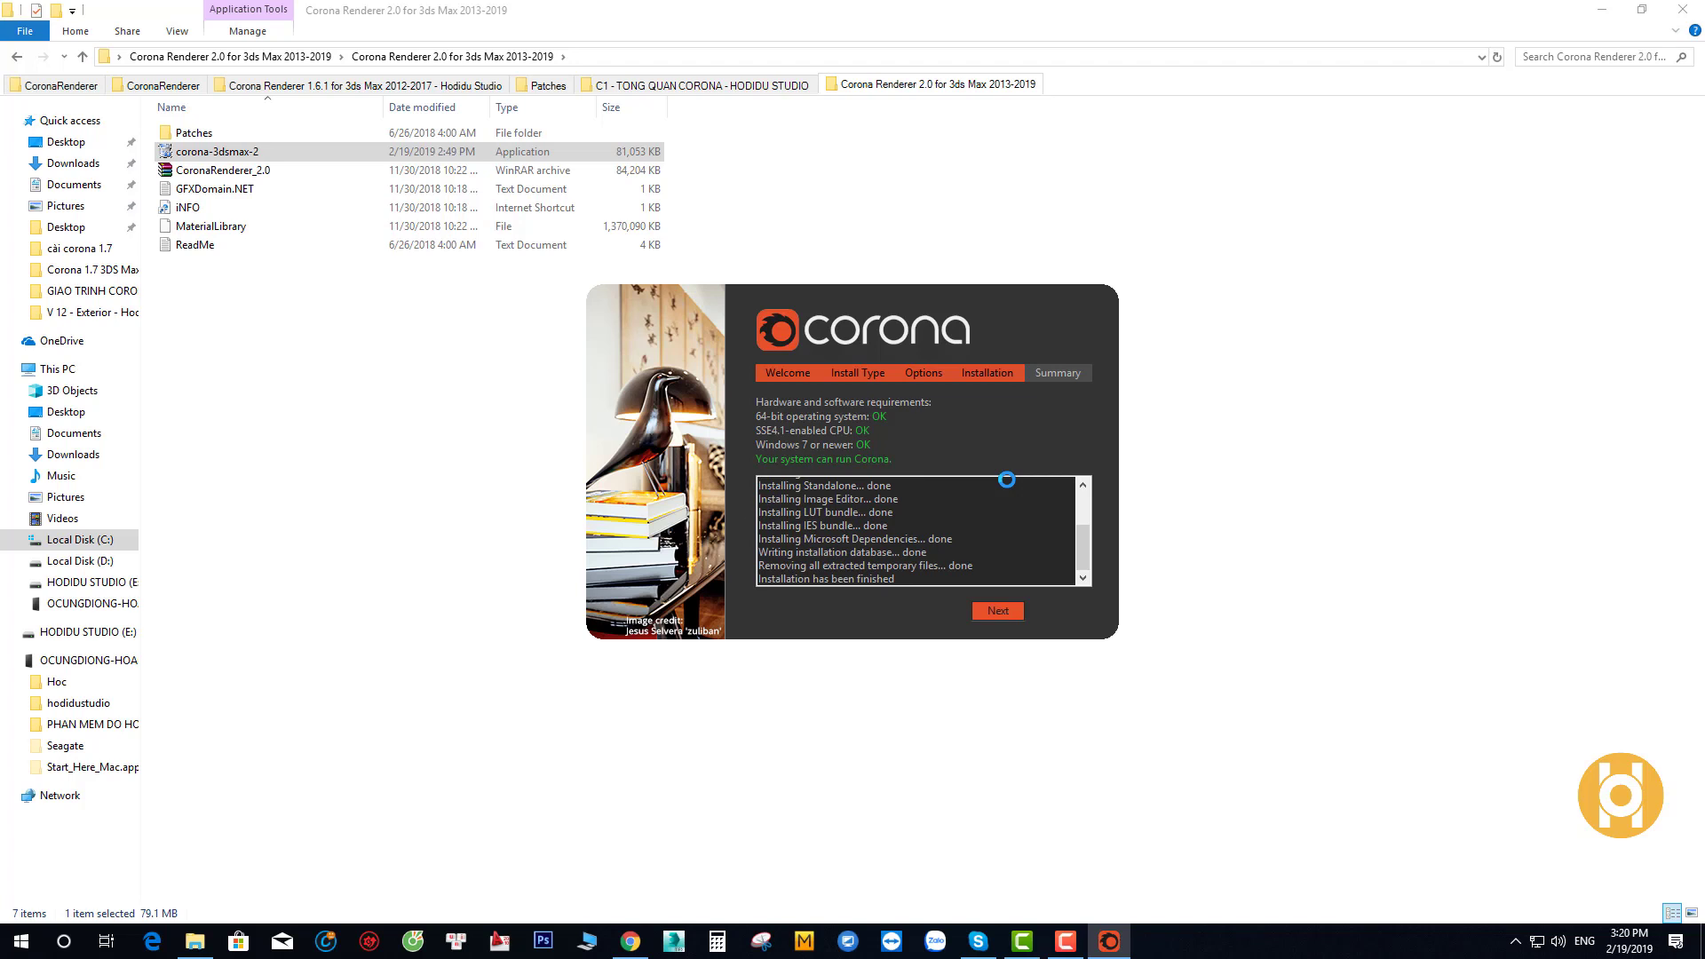
{"action": "left_click", "coordinate": [996, 613]}
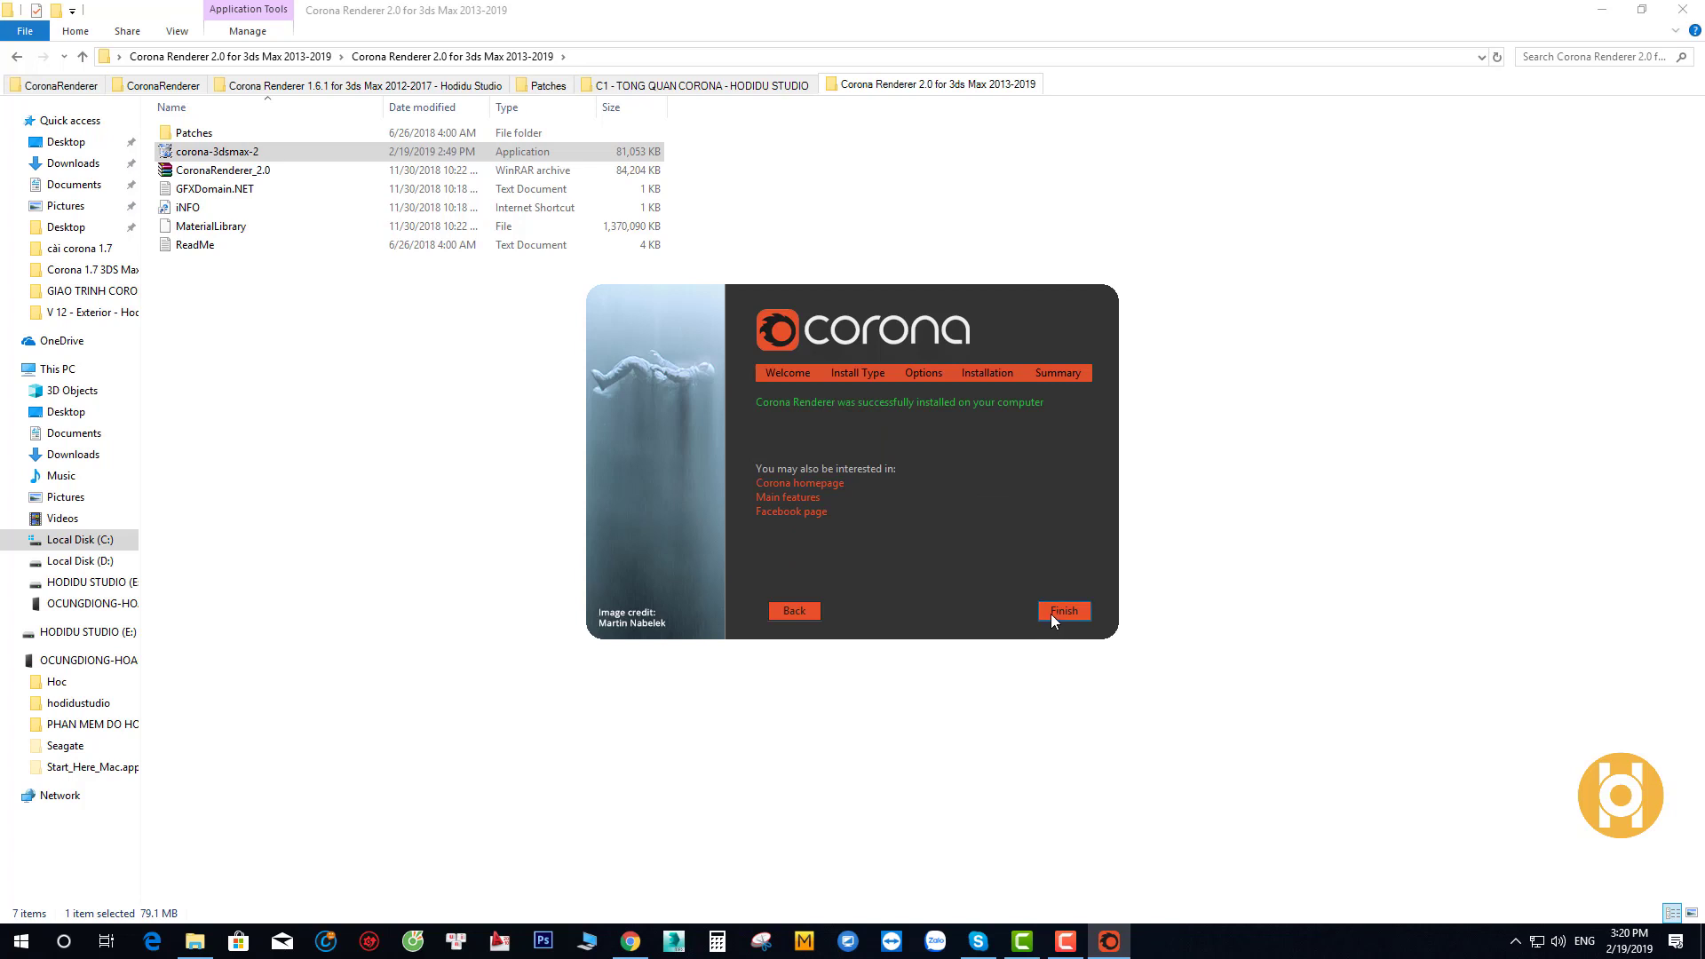
{"action": "left_click", "coordinate": [1055, 612]}
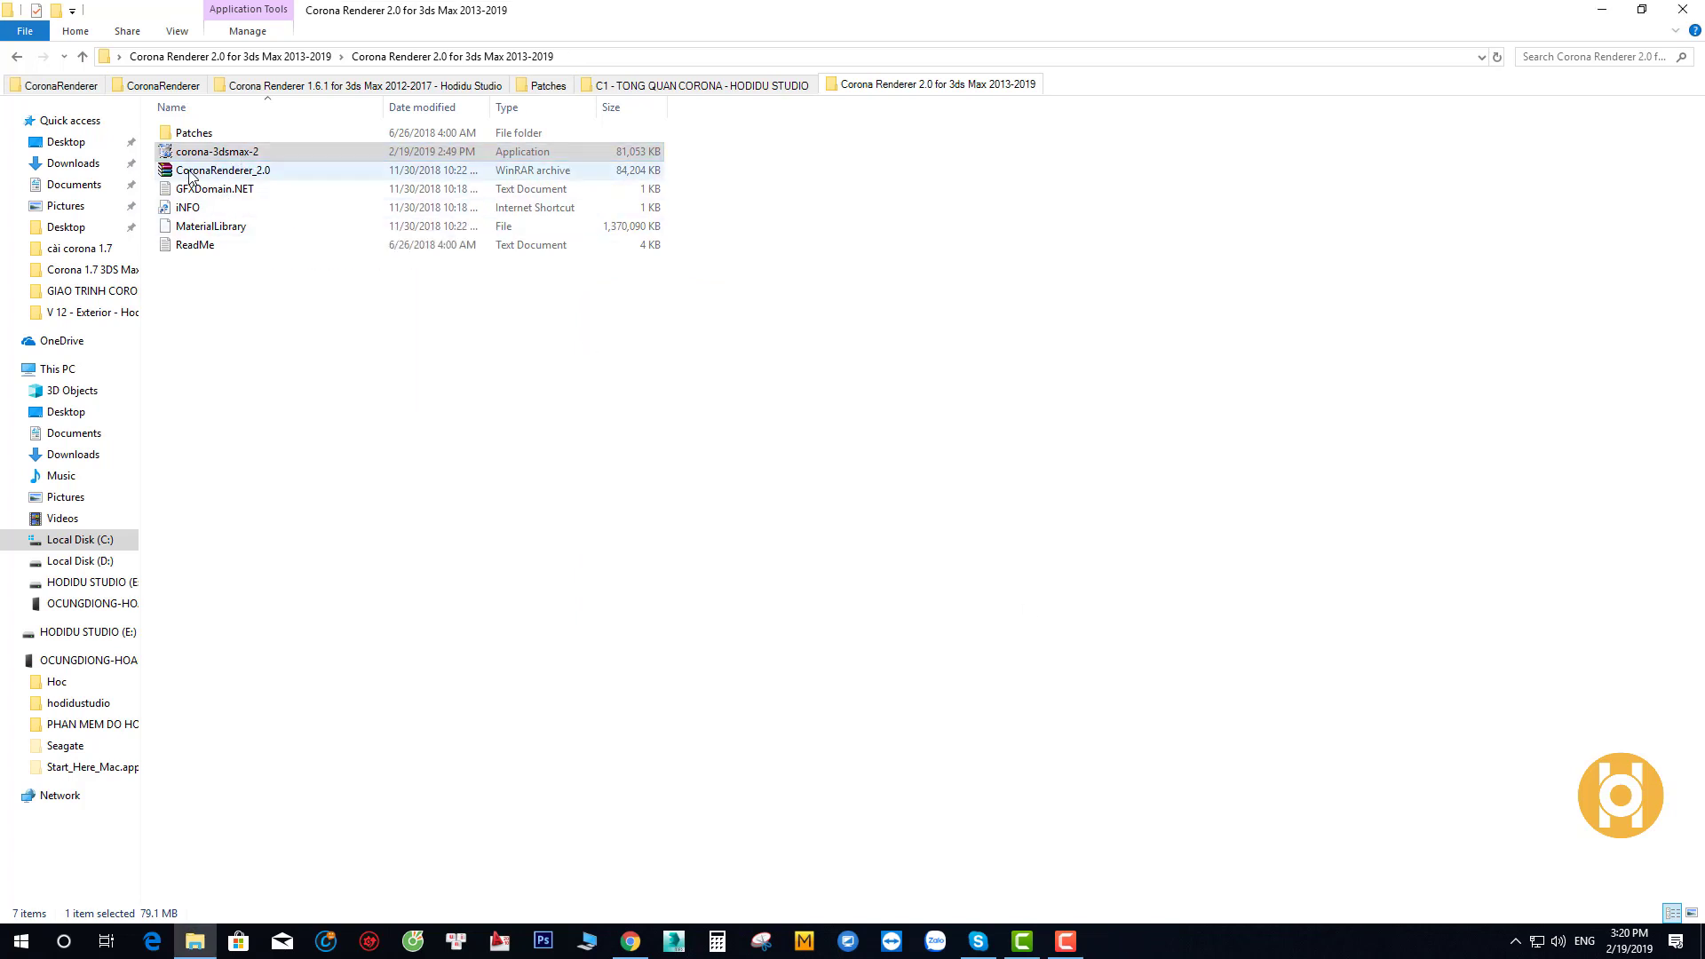
Copy Corona_Release.dll from the Patches > Corona Renderer folder
{"action": "double_click", "coordinate": [223, 135]}
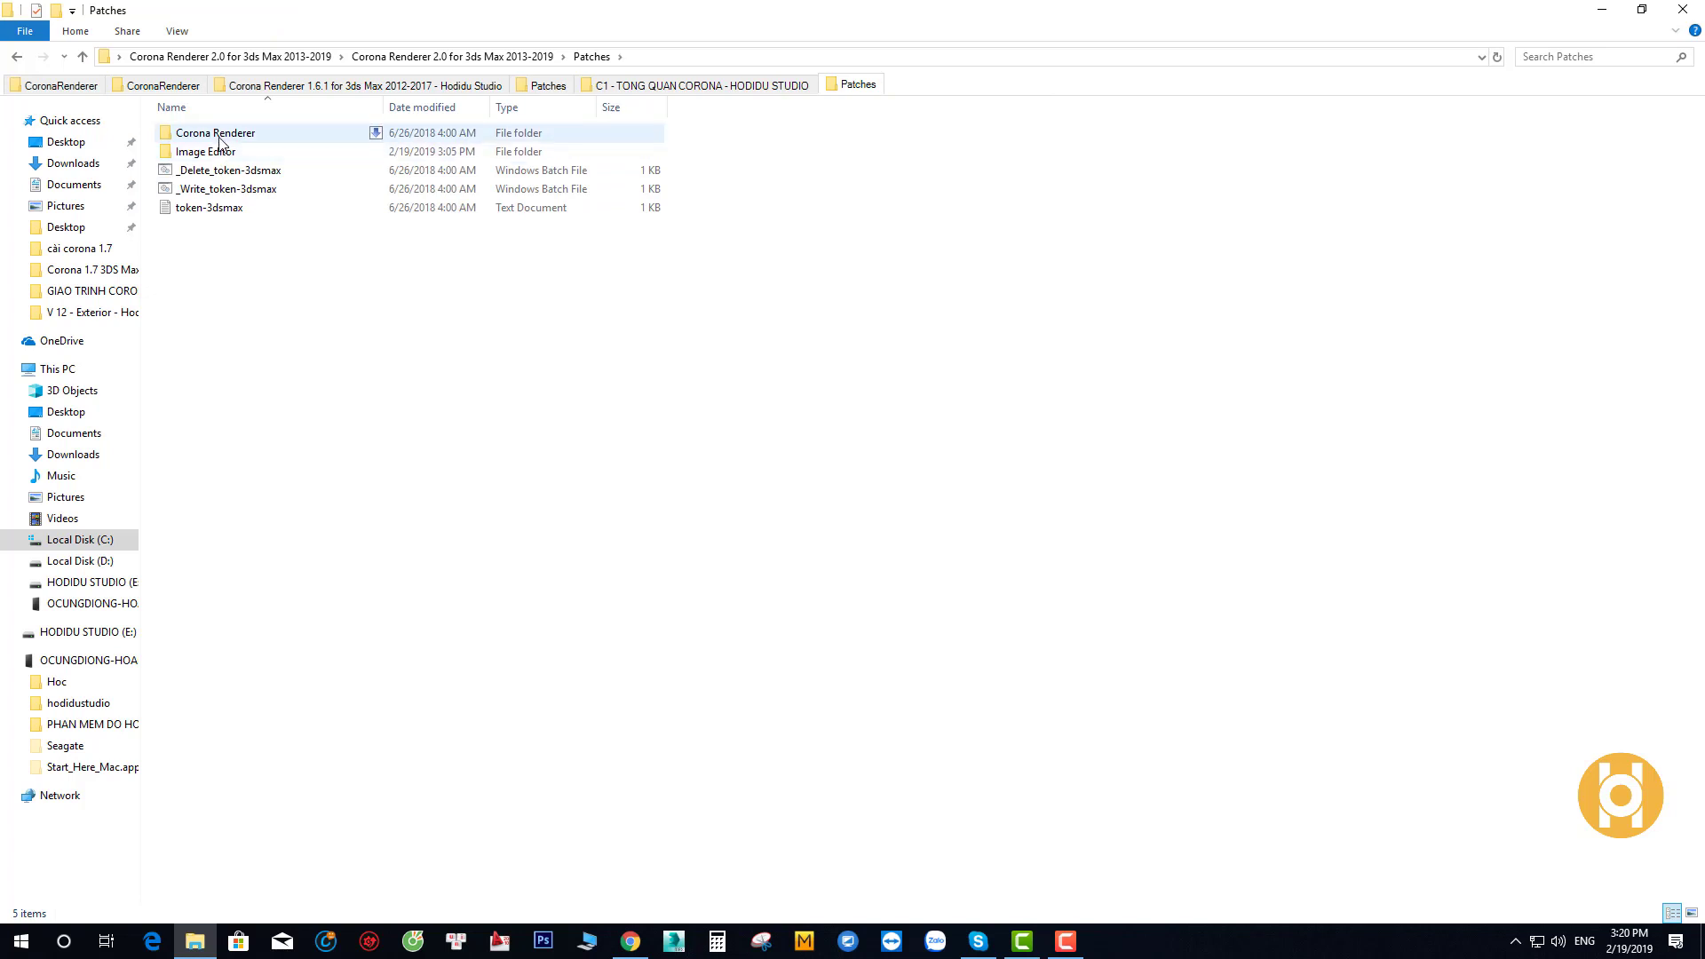
{"action": "left_click", "coordinate": [17, 56]}
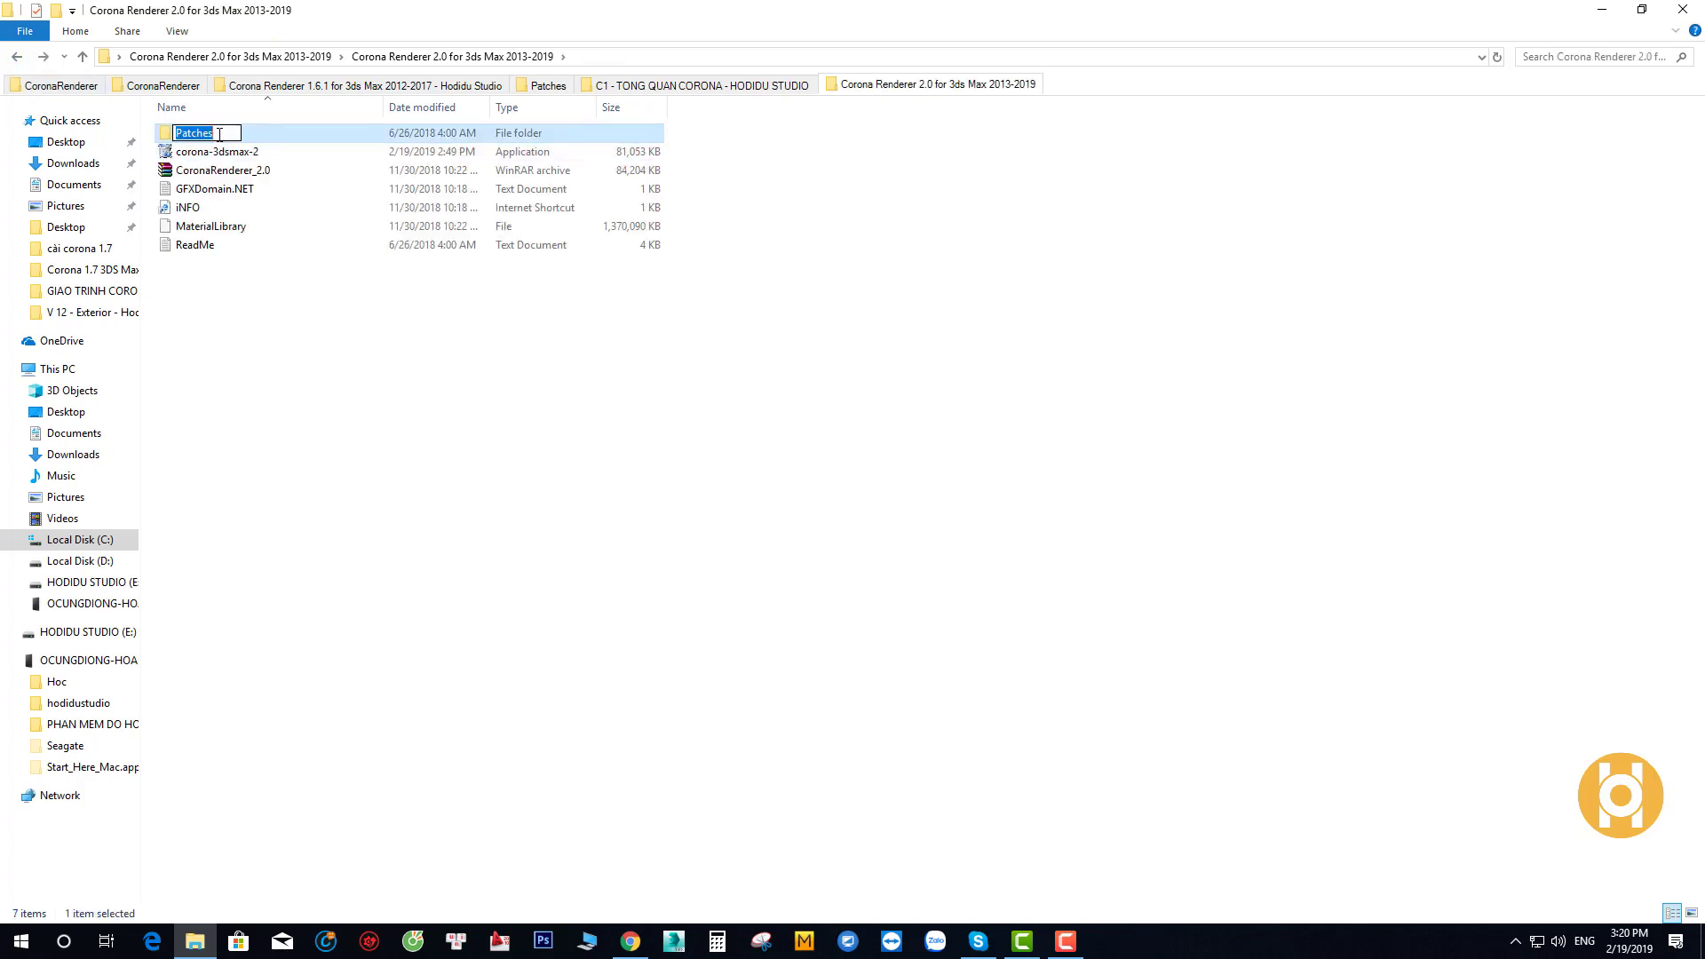
{"action": "double_click", "coordinate": [249, 141]}
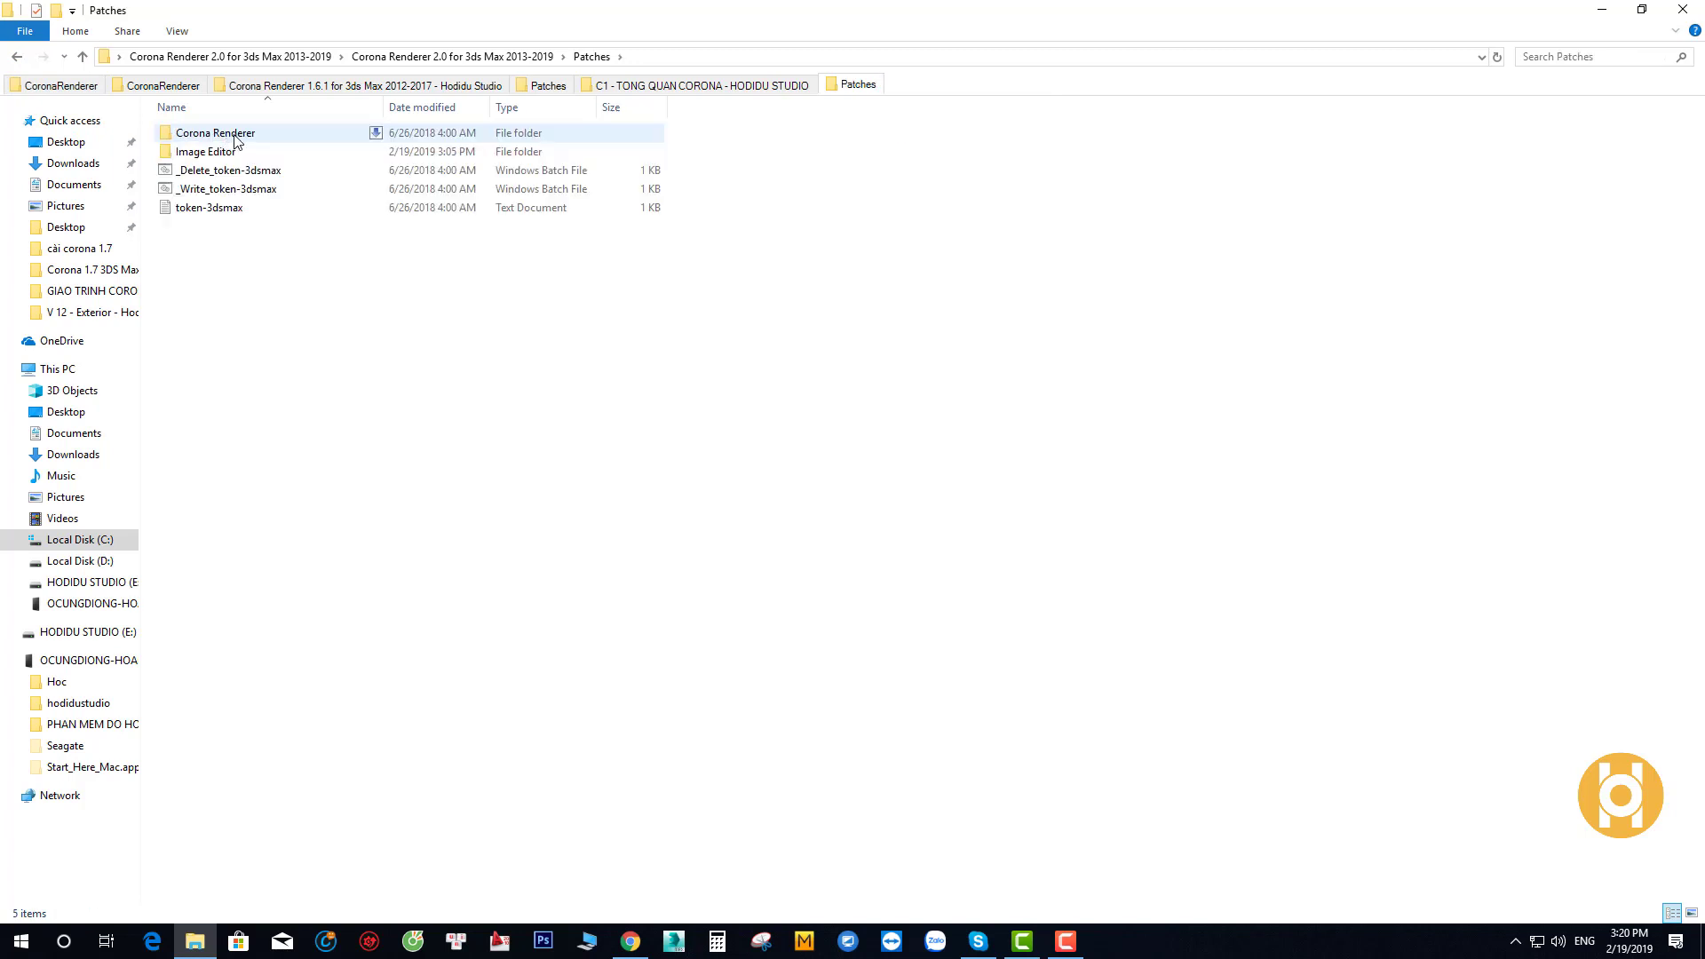
{"action": "double_click", "coordinate": [237, 141]}
{"action": "left_click", "coordinate": [230, 140]}
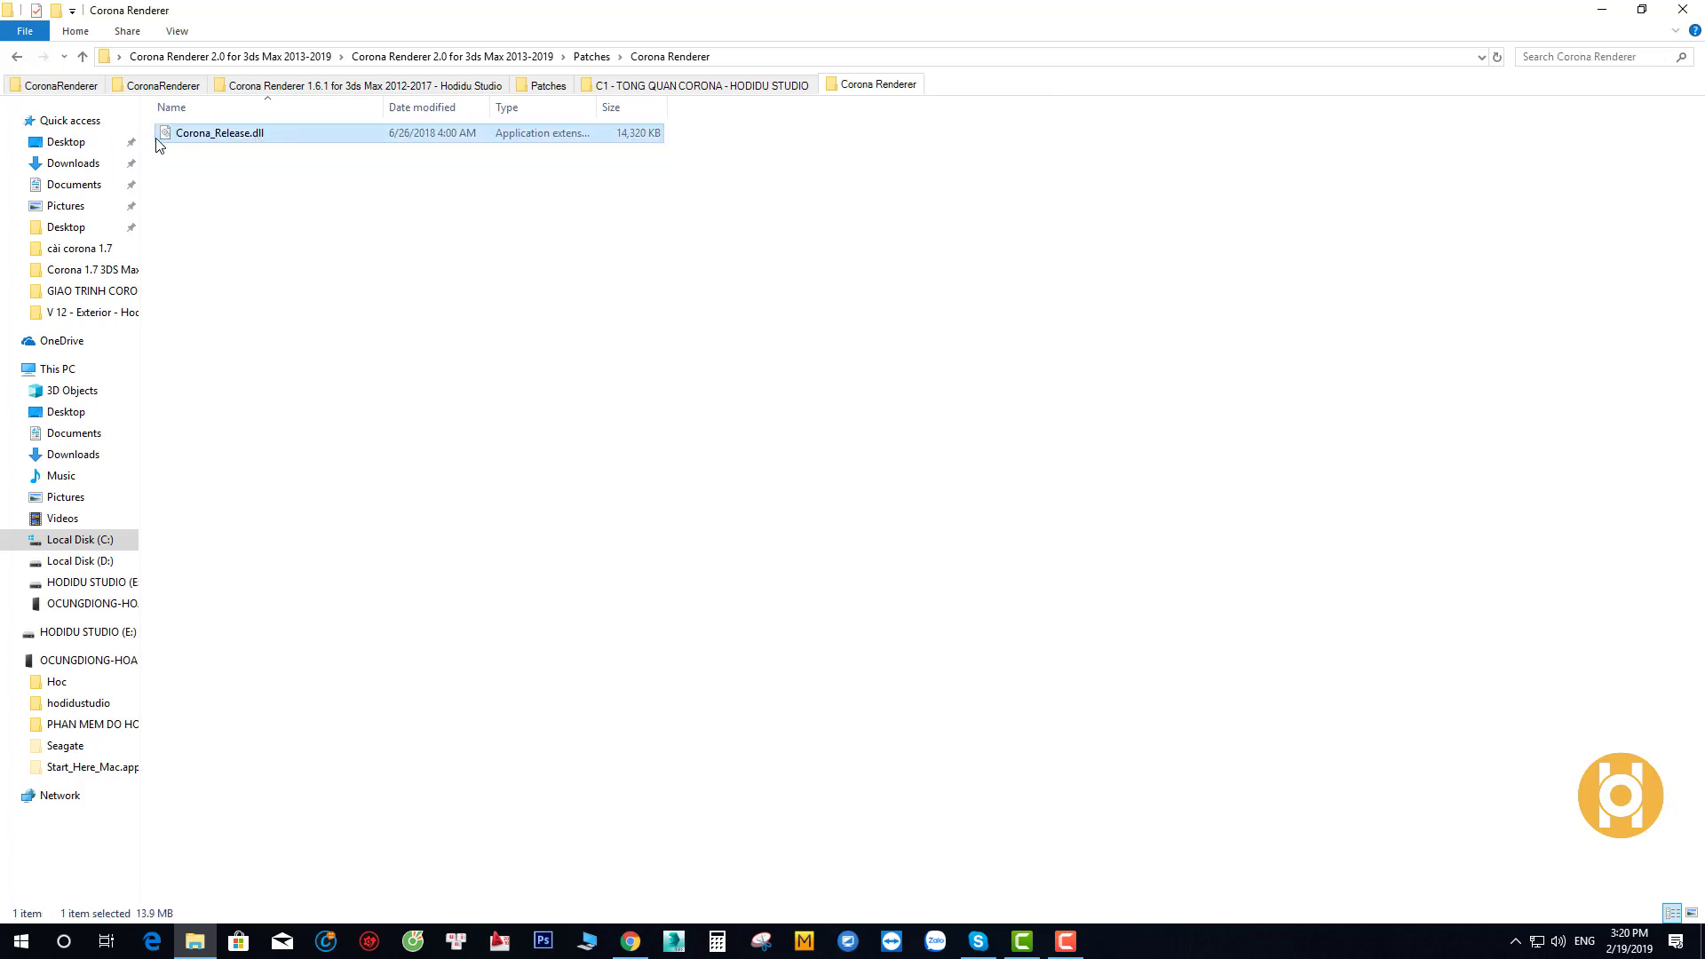
{"action": "right_click", "coordinate": [241, 138]}
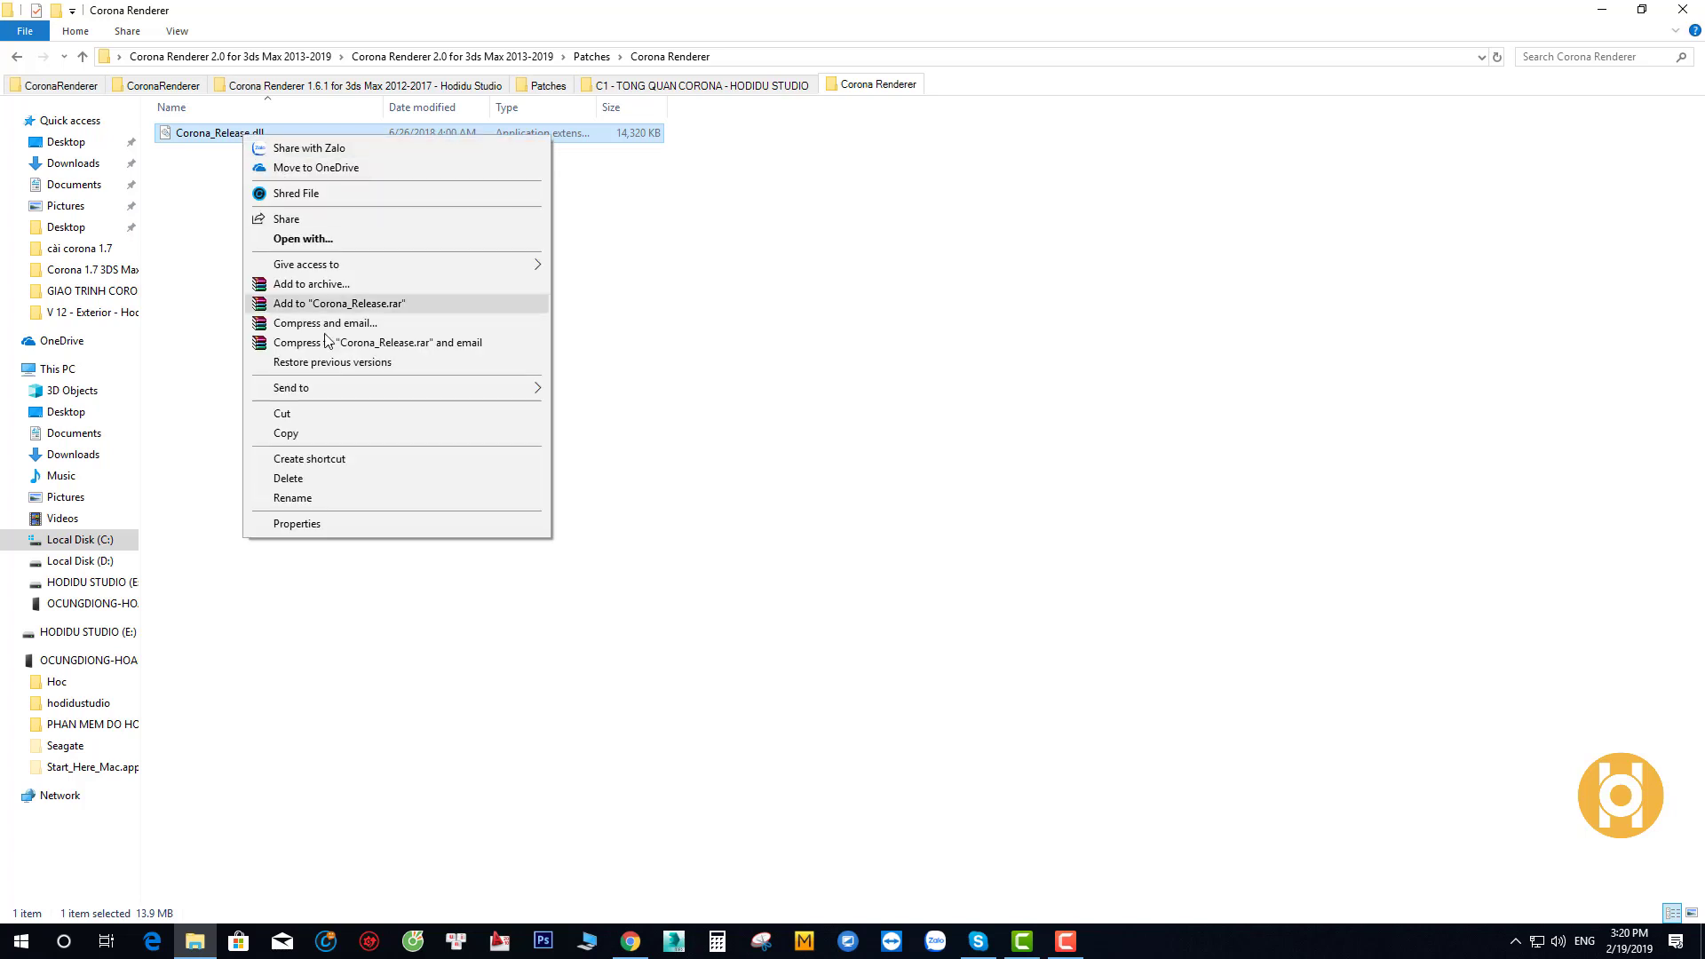
{"action": "left_click", "coordinate": [317, 433]}
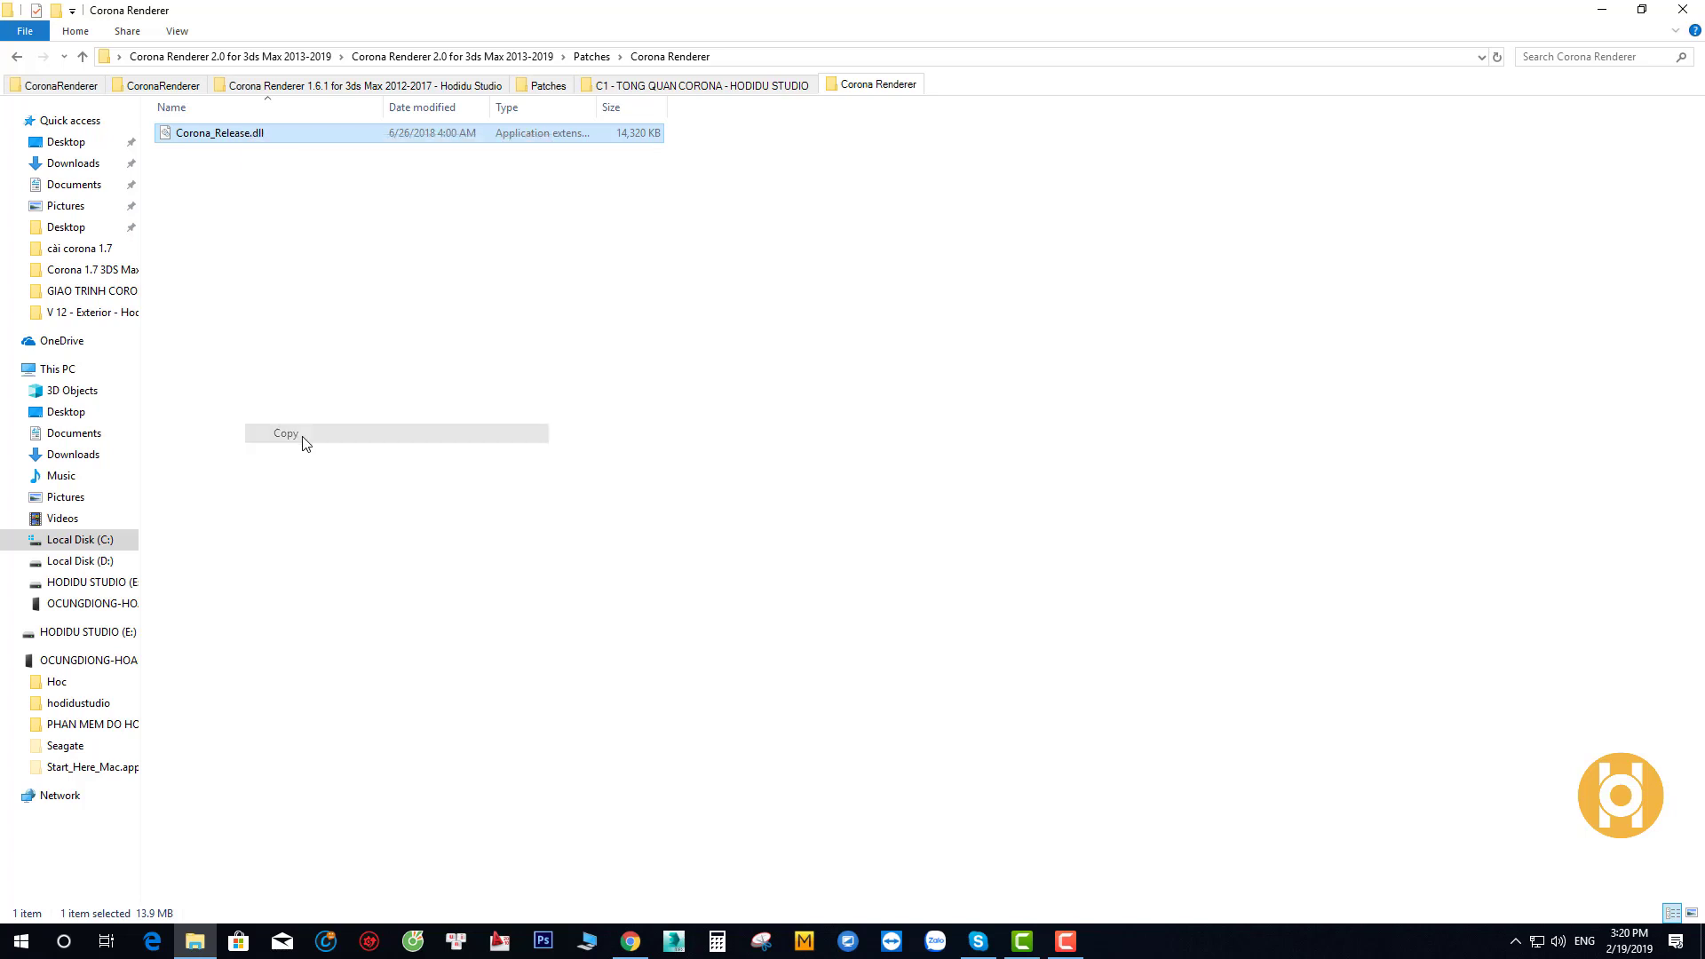
Move through the address bar up to This PC
{"action": "left_click", "coordinate": [75, 88]}
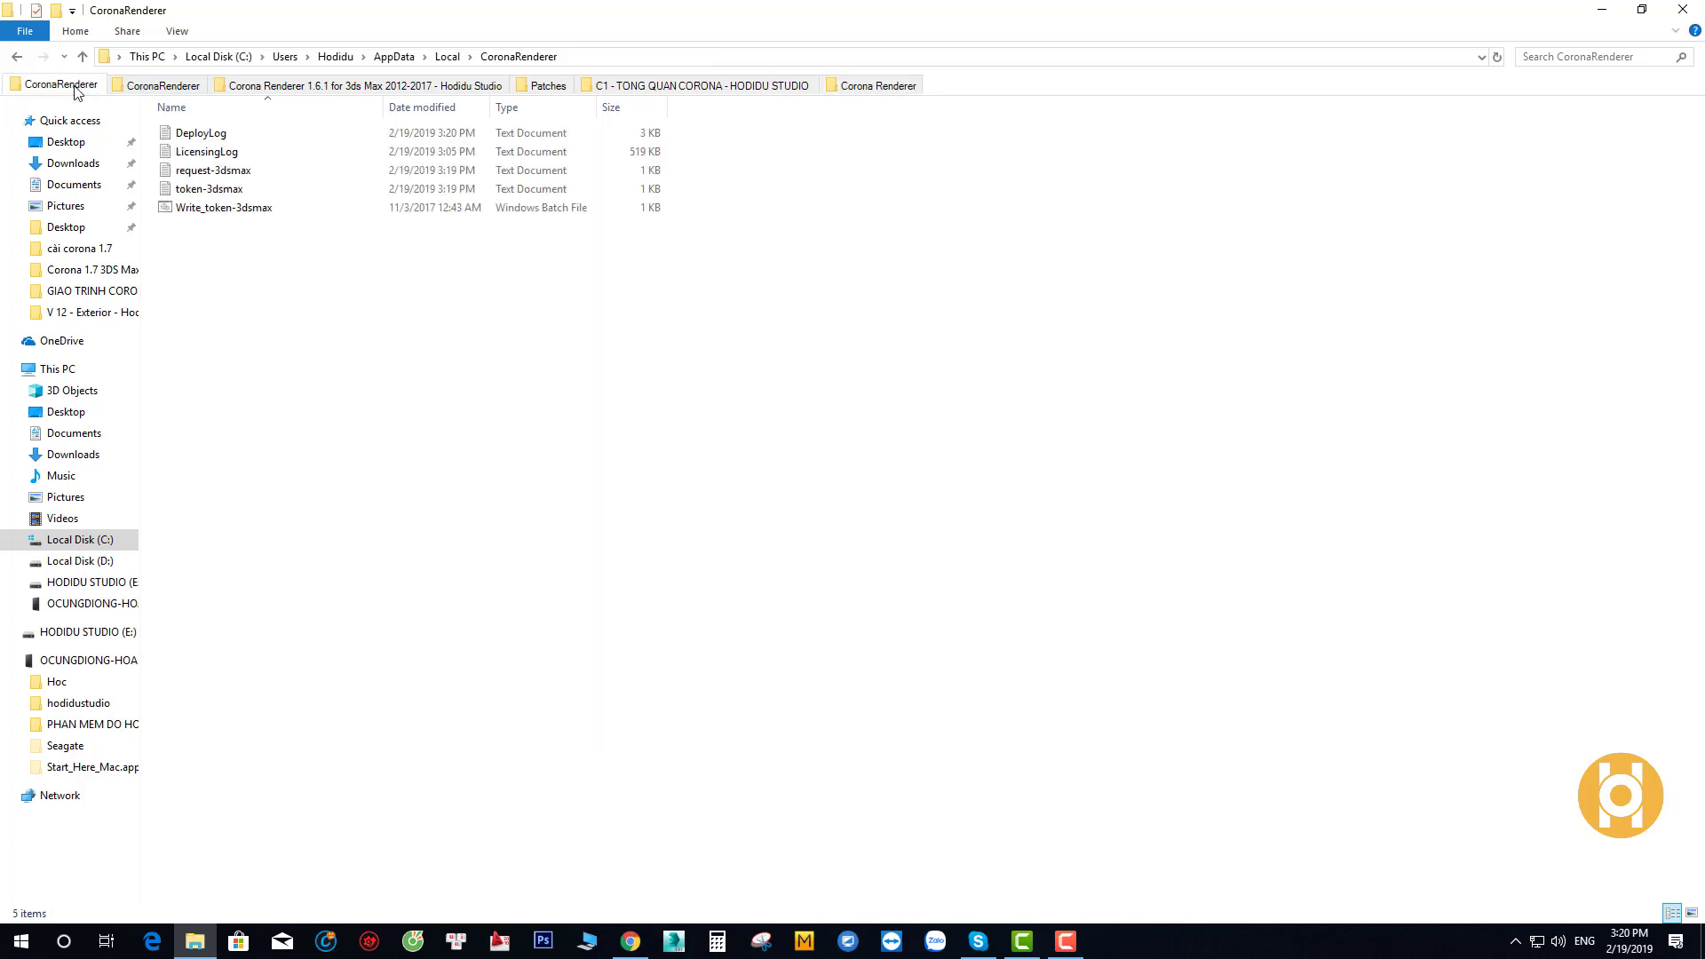
{"action": "left_click", "coordinate": [241, 88]}
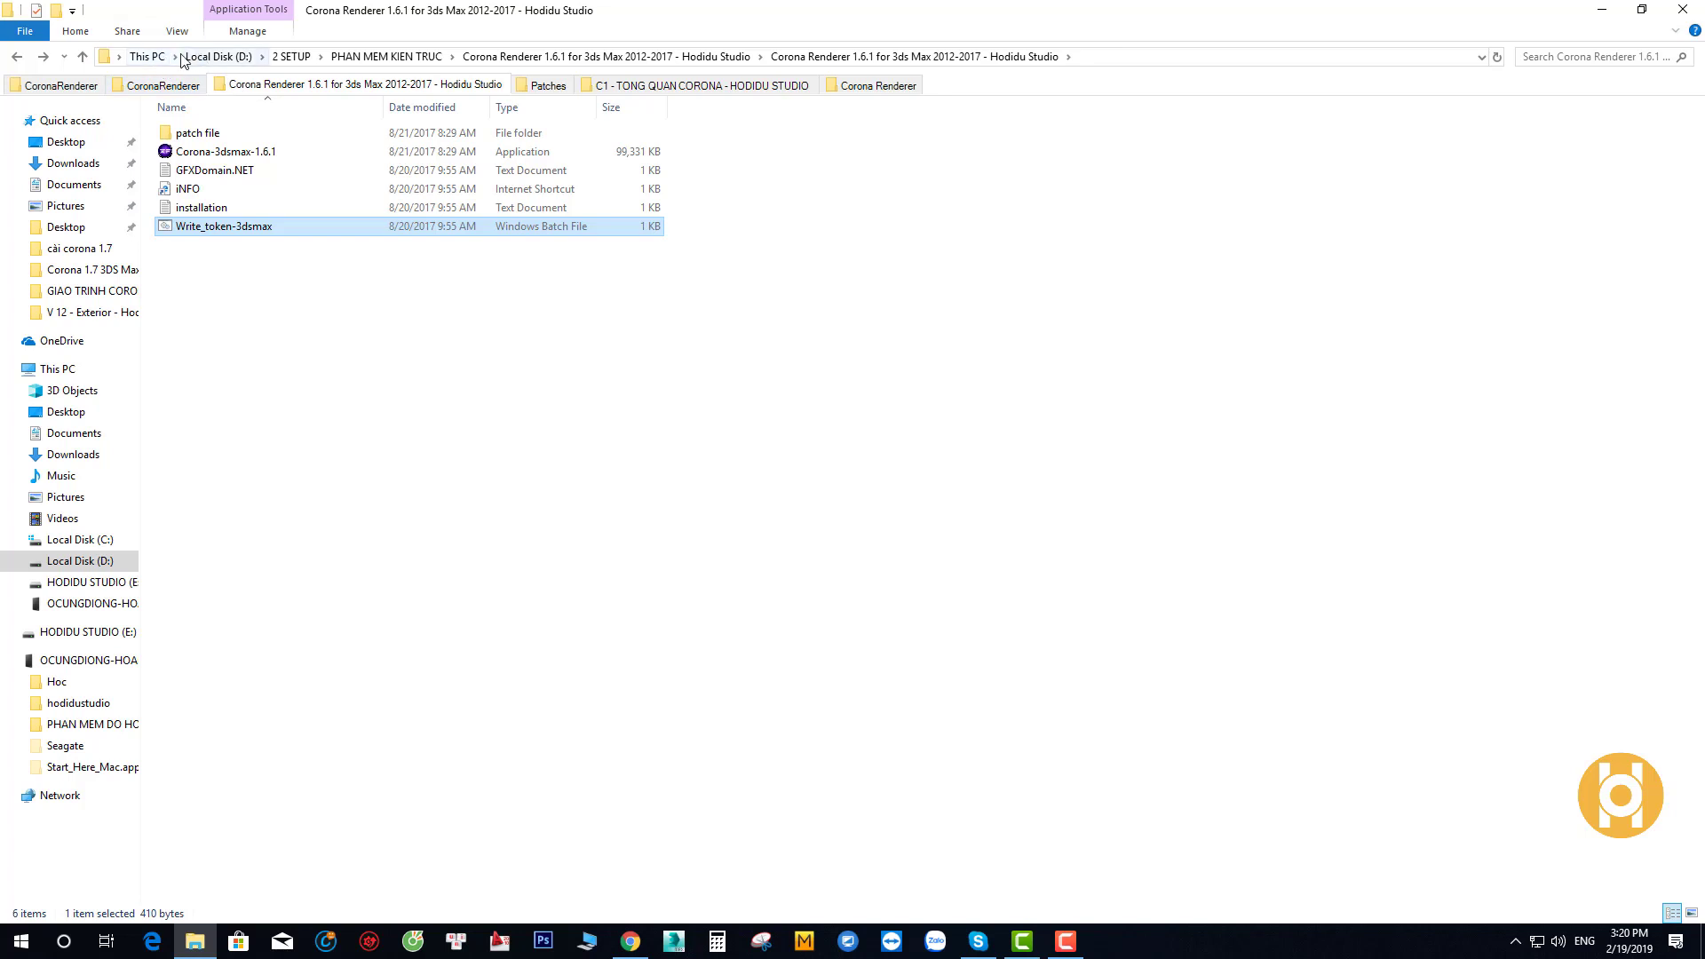
{"action": "left_click", "coordinate": [146, 56]}
Paste the patched Corona_Release.dll into C:\Program Files\Autodesk\3ds Max 2016, replacing the original
{"action": "double_click", "coordinate": [222, 278]}
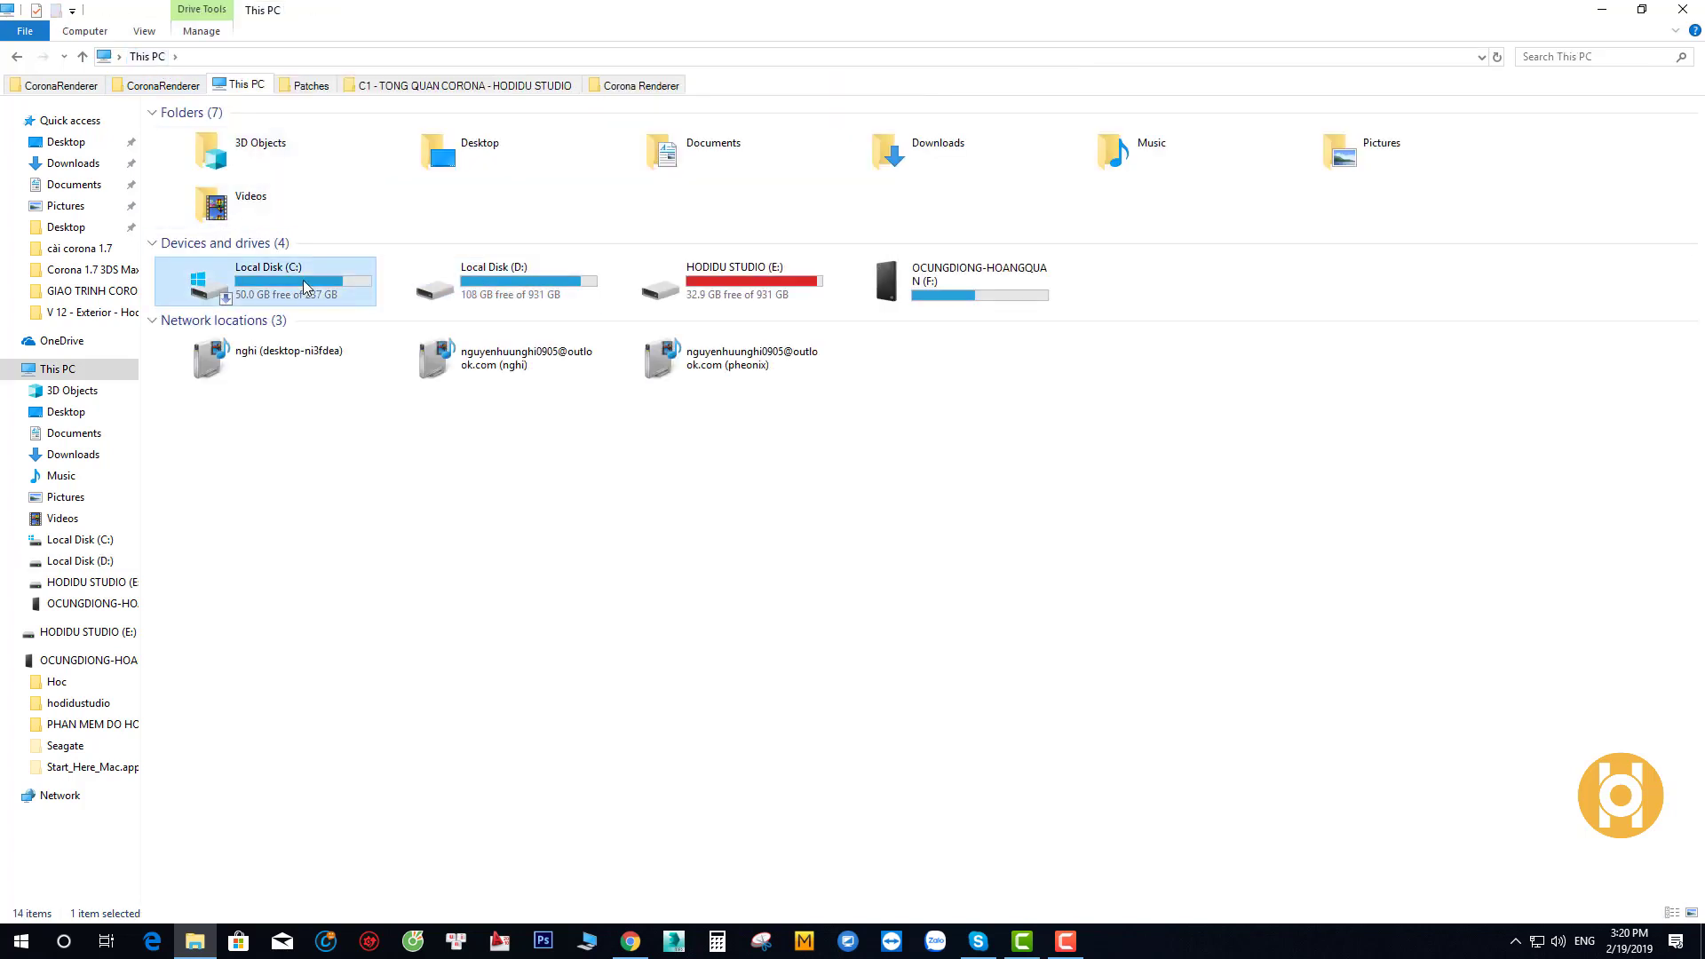
{"action": "double_click", "coordinate": [226, 210]}
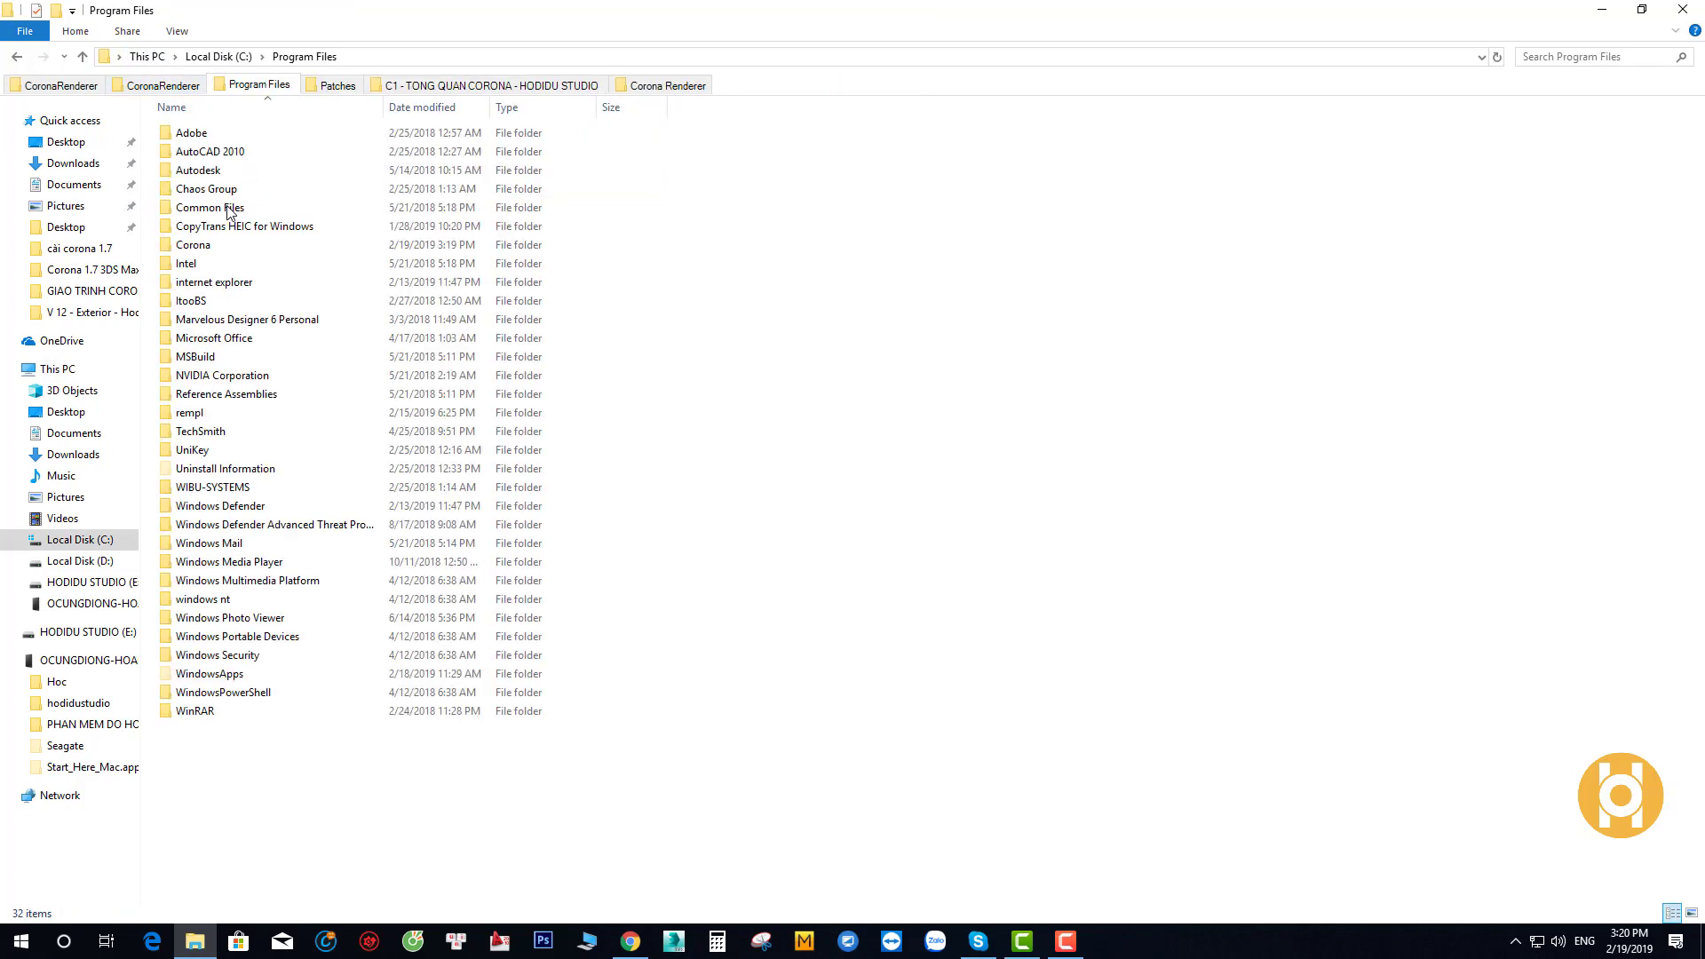
{"action": "double_click", "coordinate": [232, 174]}
{"action": "double_click", "coordinate": [255, 137]}
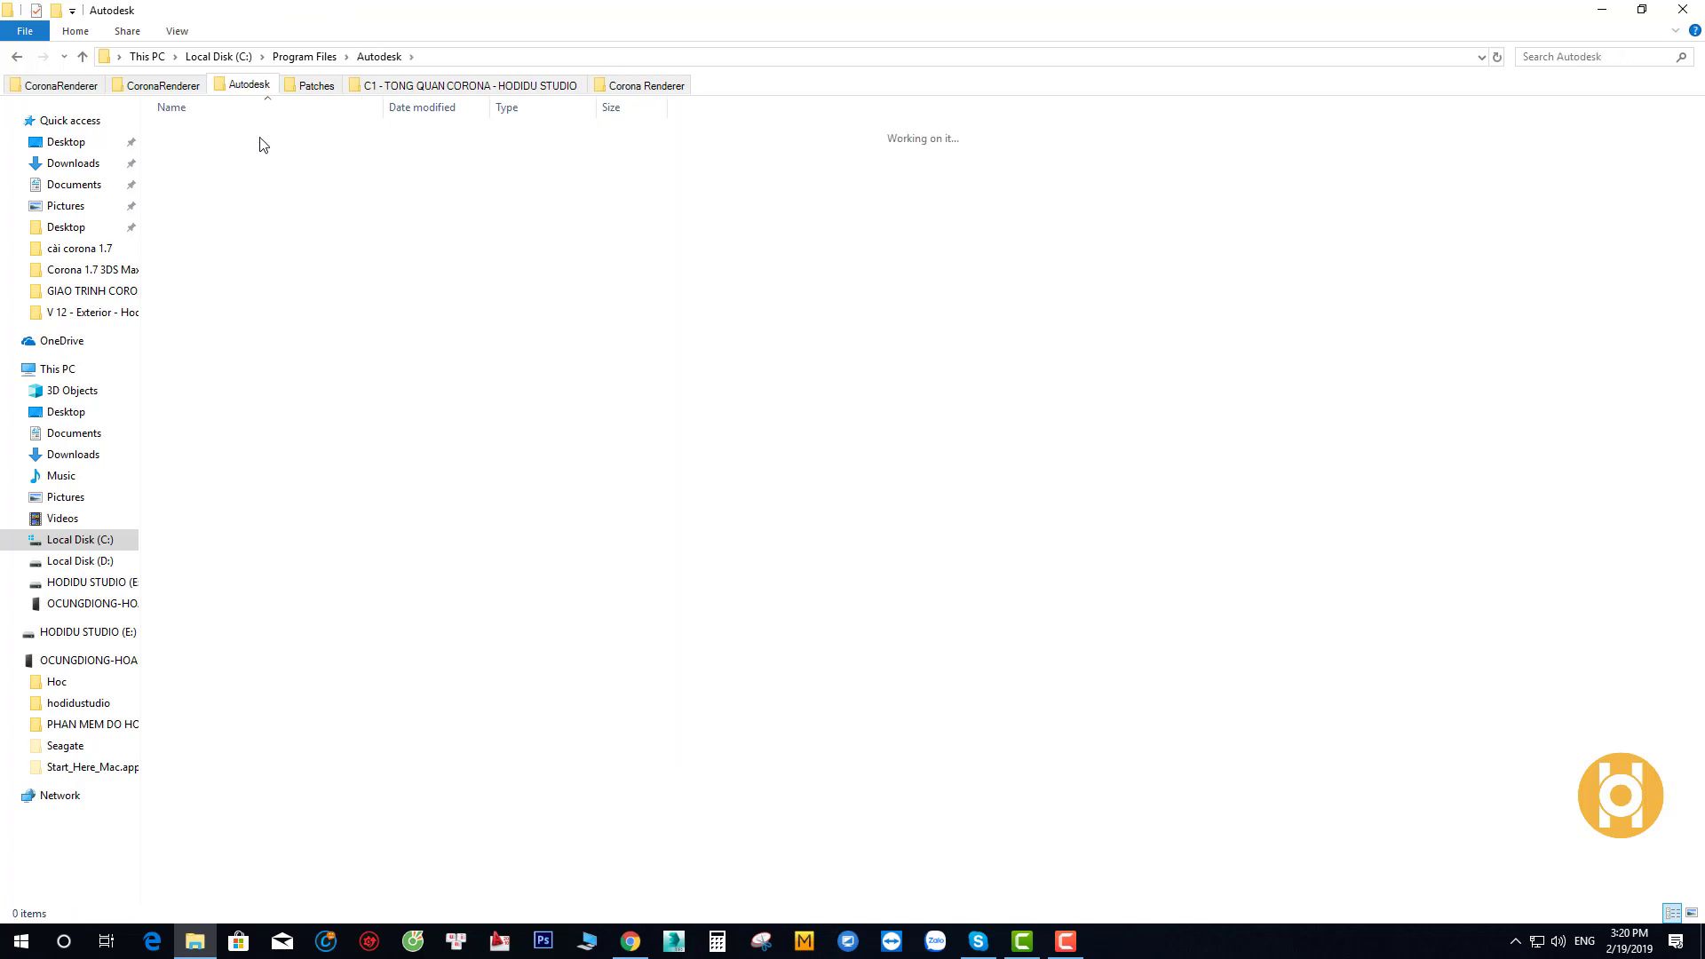
{"action": "right_click", "coordinate": [795, 248]}
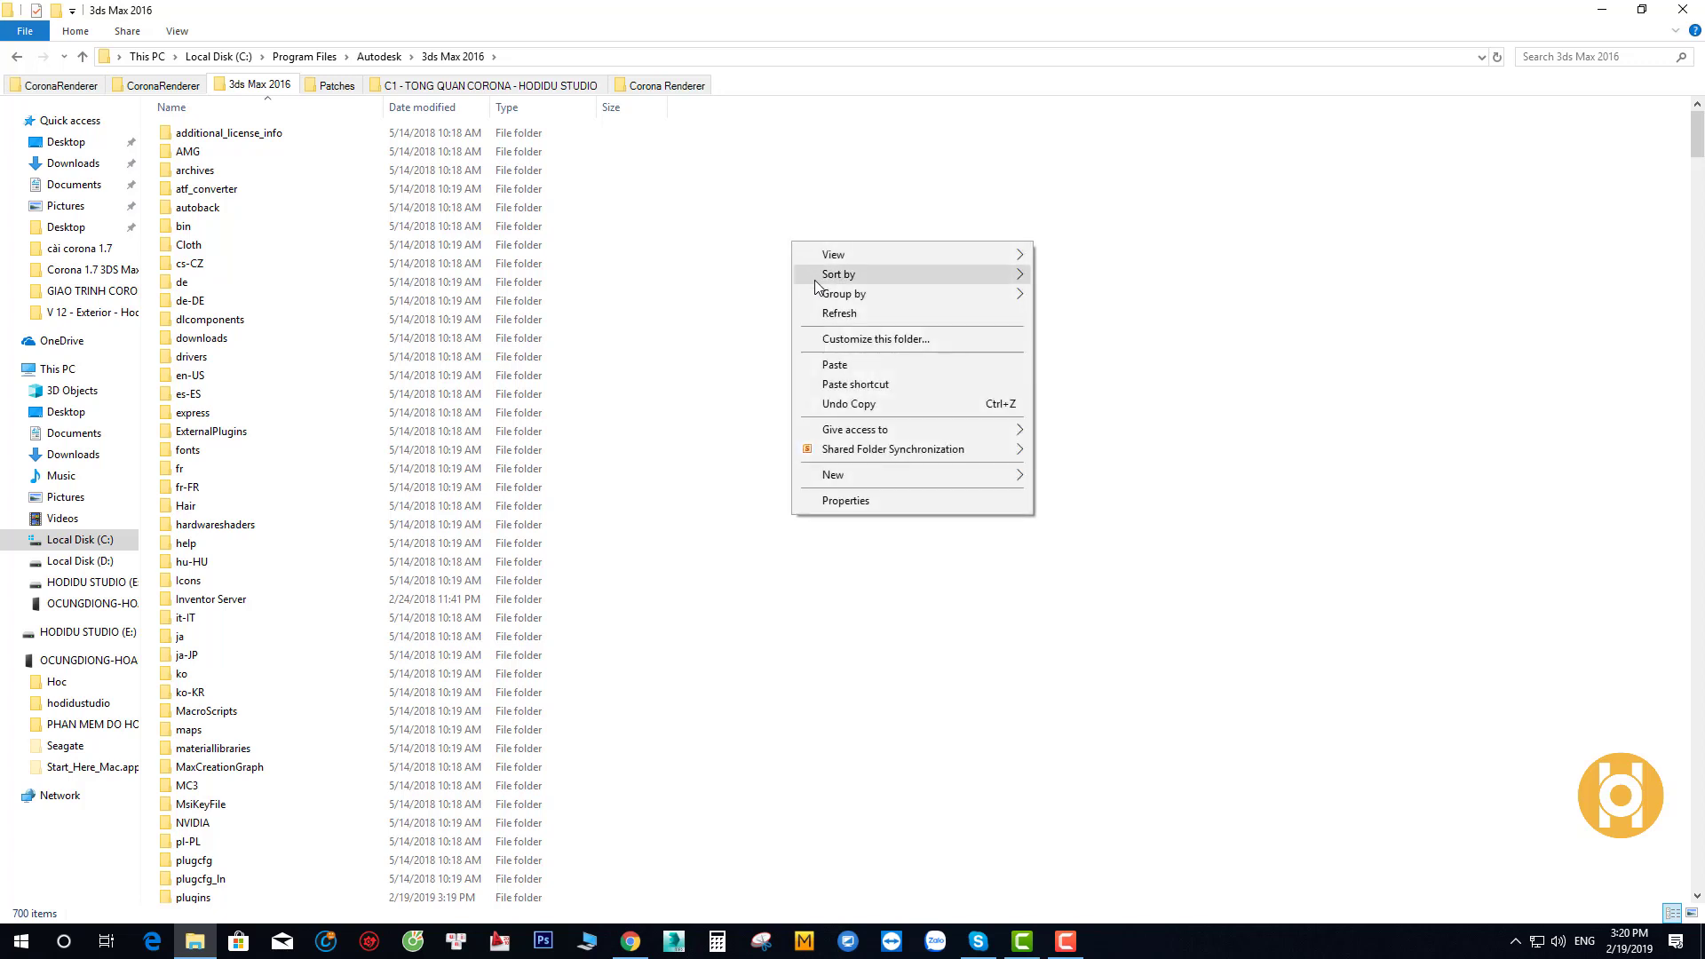
{"action": "left_click", "coordinate": [839, 364]}
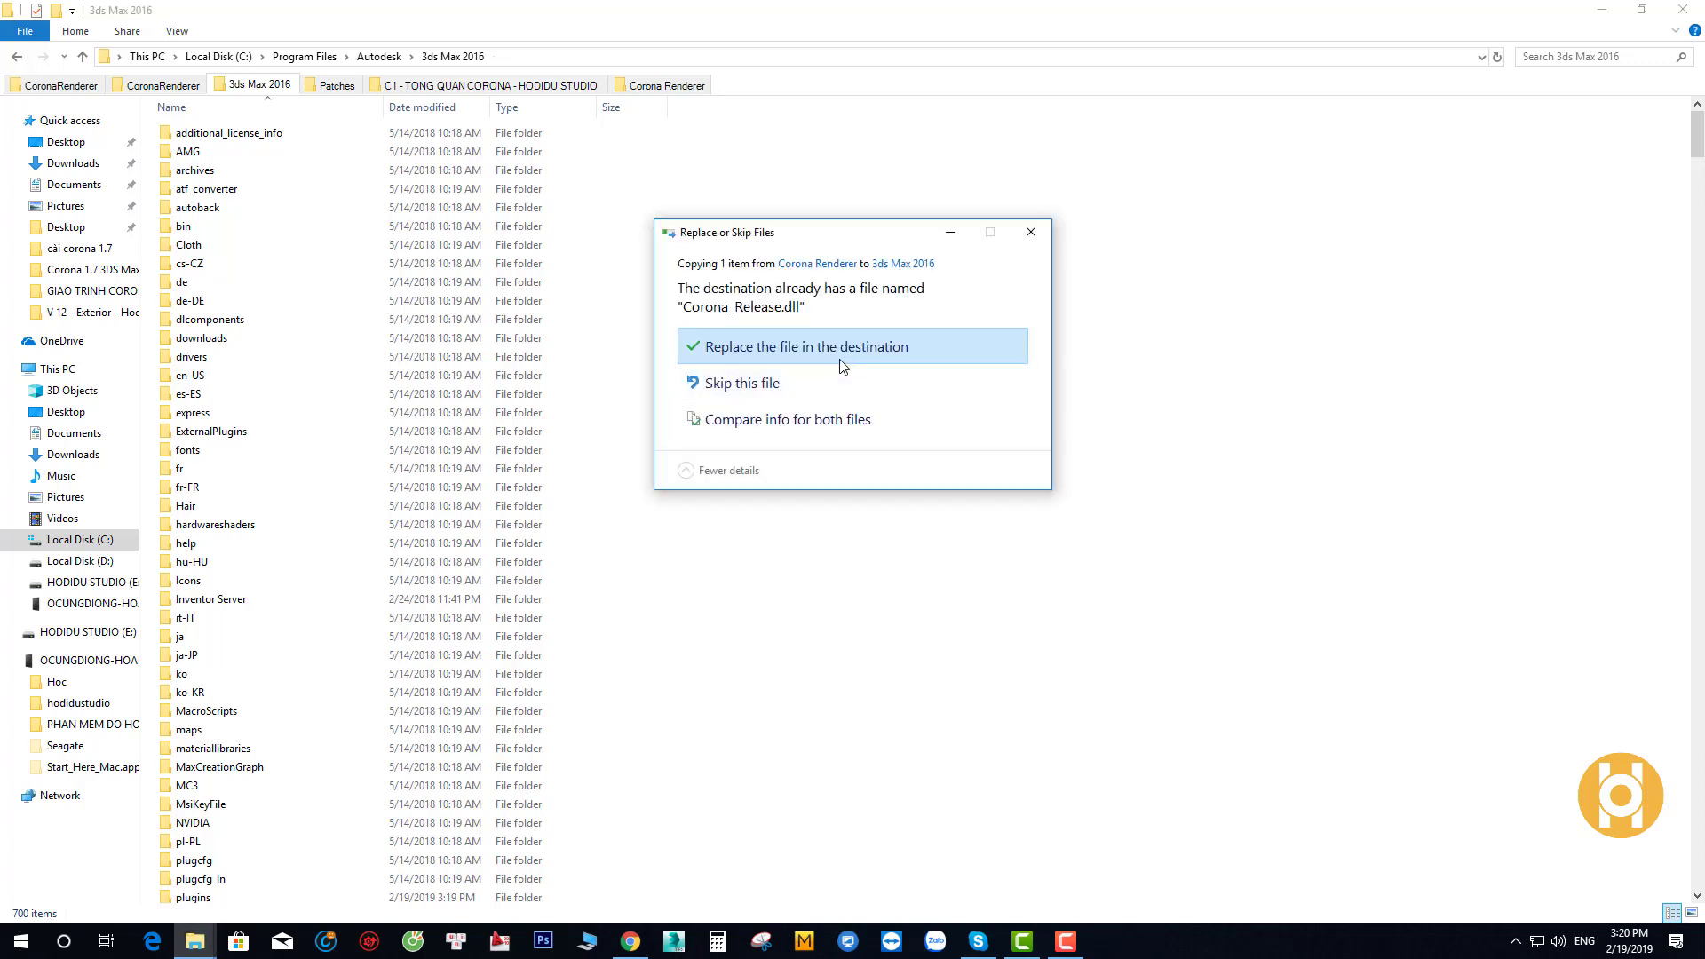
{"action": "left_click", "coordinate": [775, 349]}
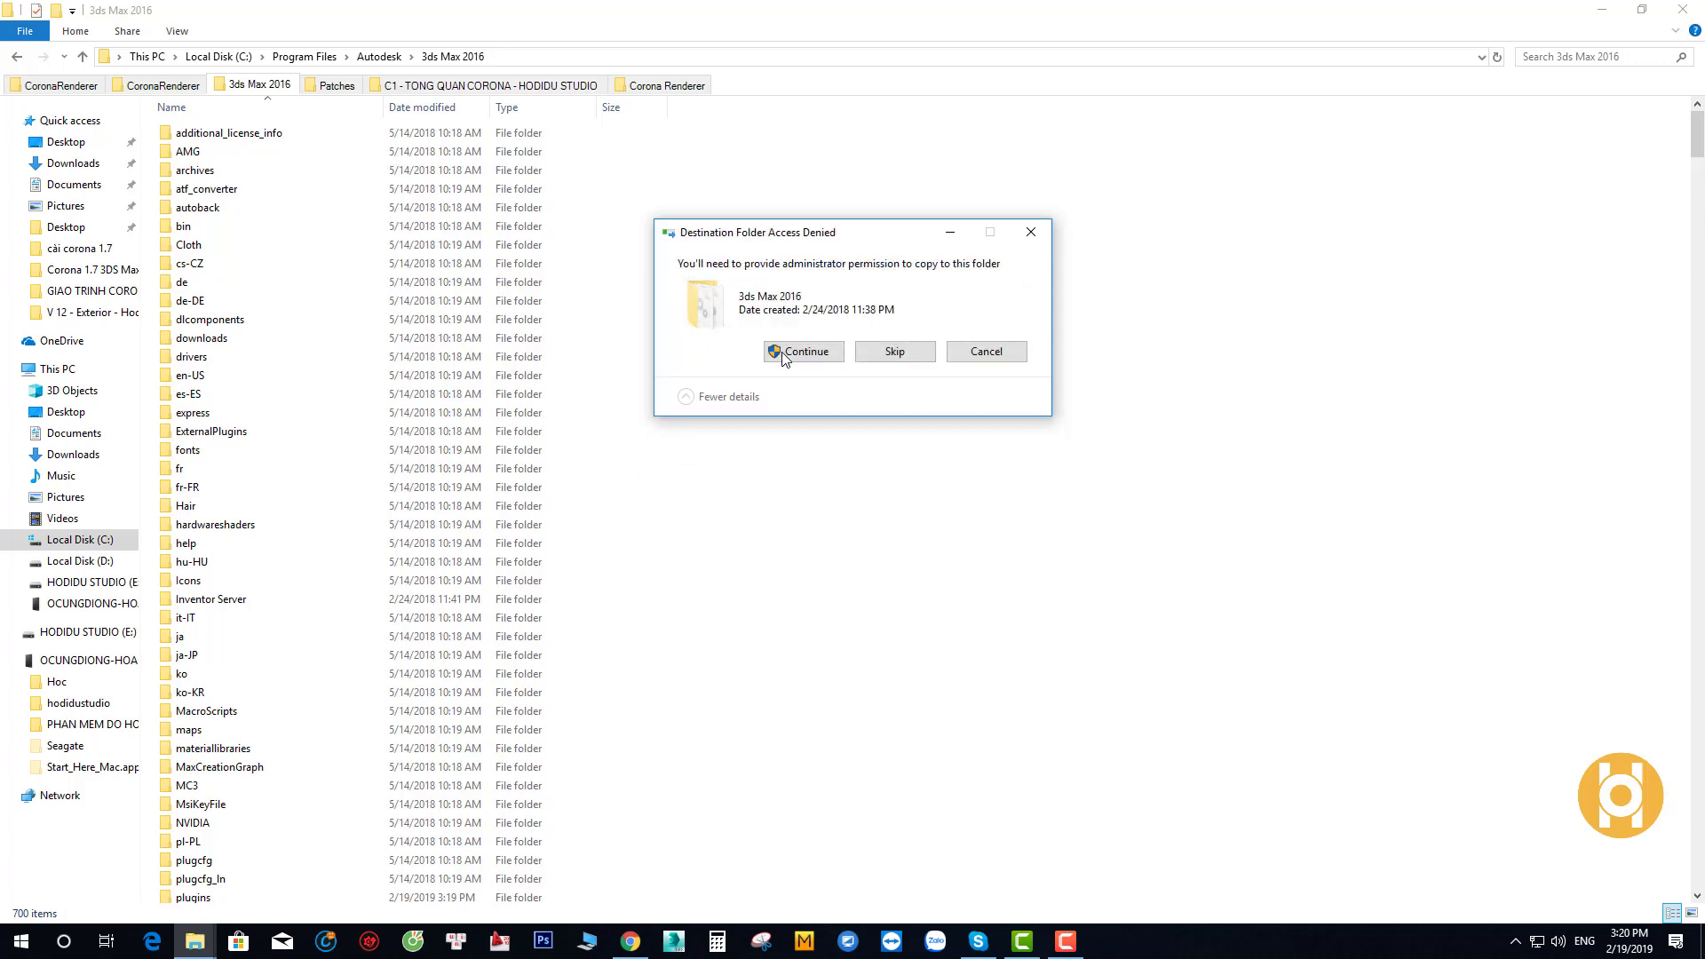
{"action": "left_click", "coordinate": [791, 360]}
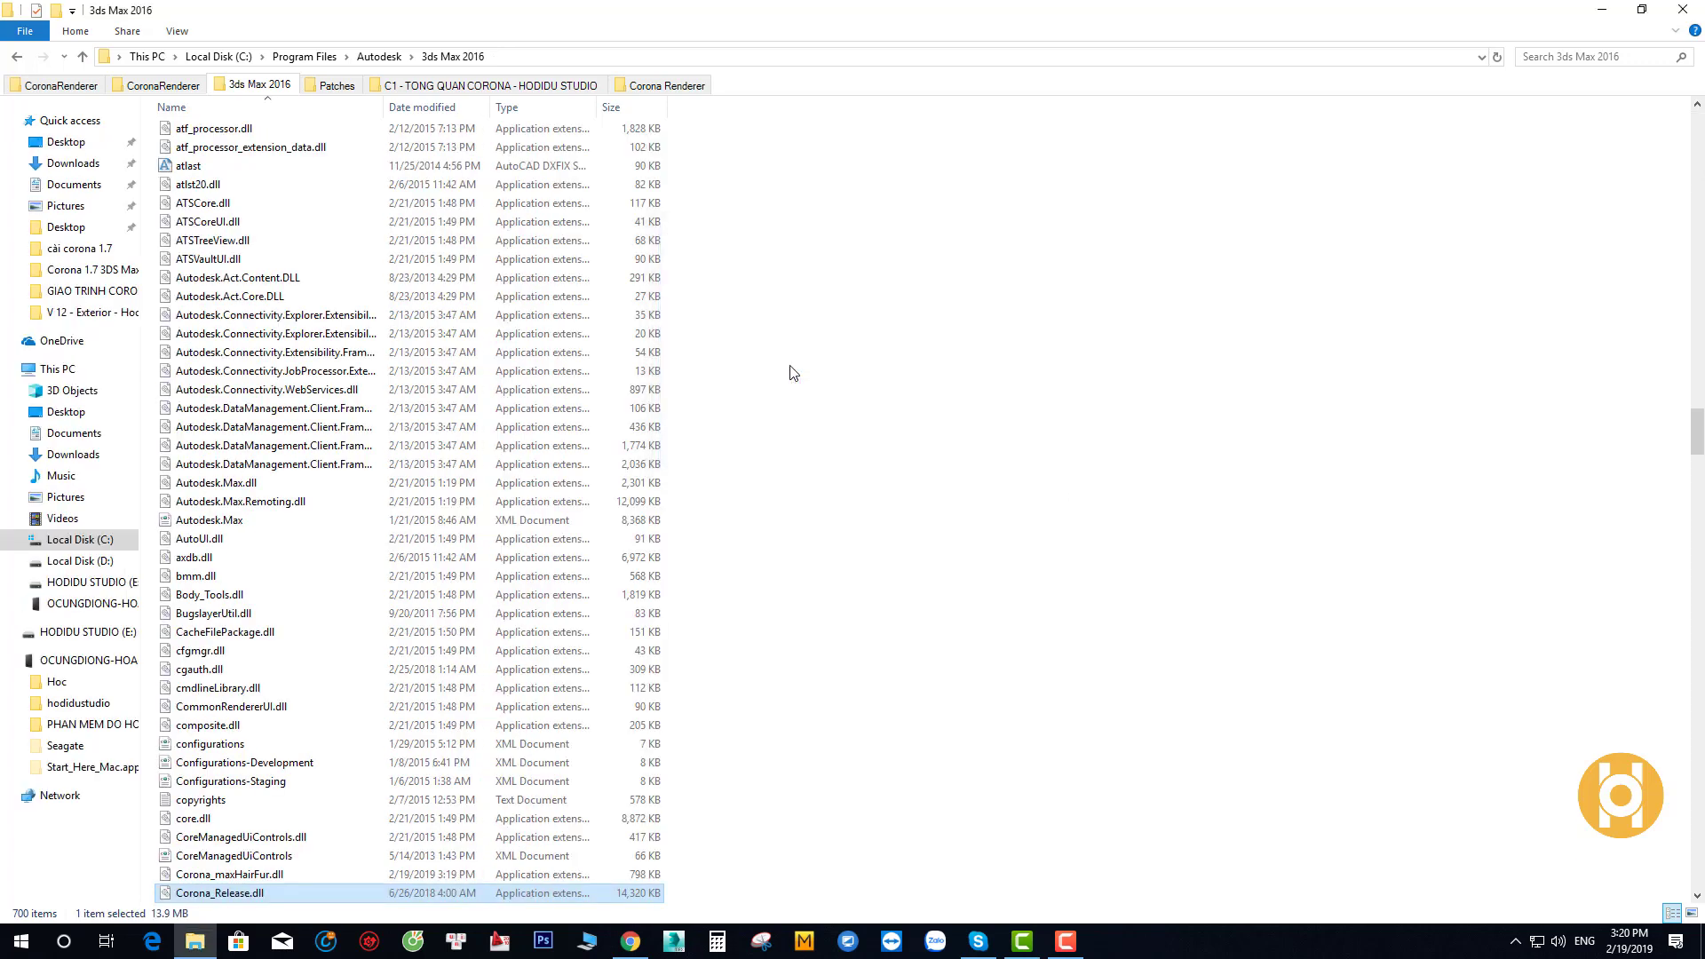
{"action": "left_click", "coordinate": [641, 86]}
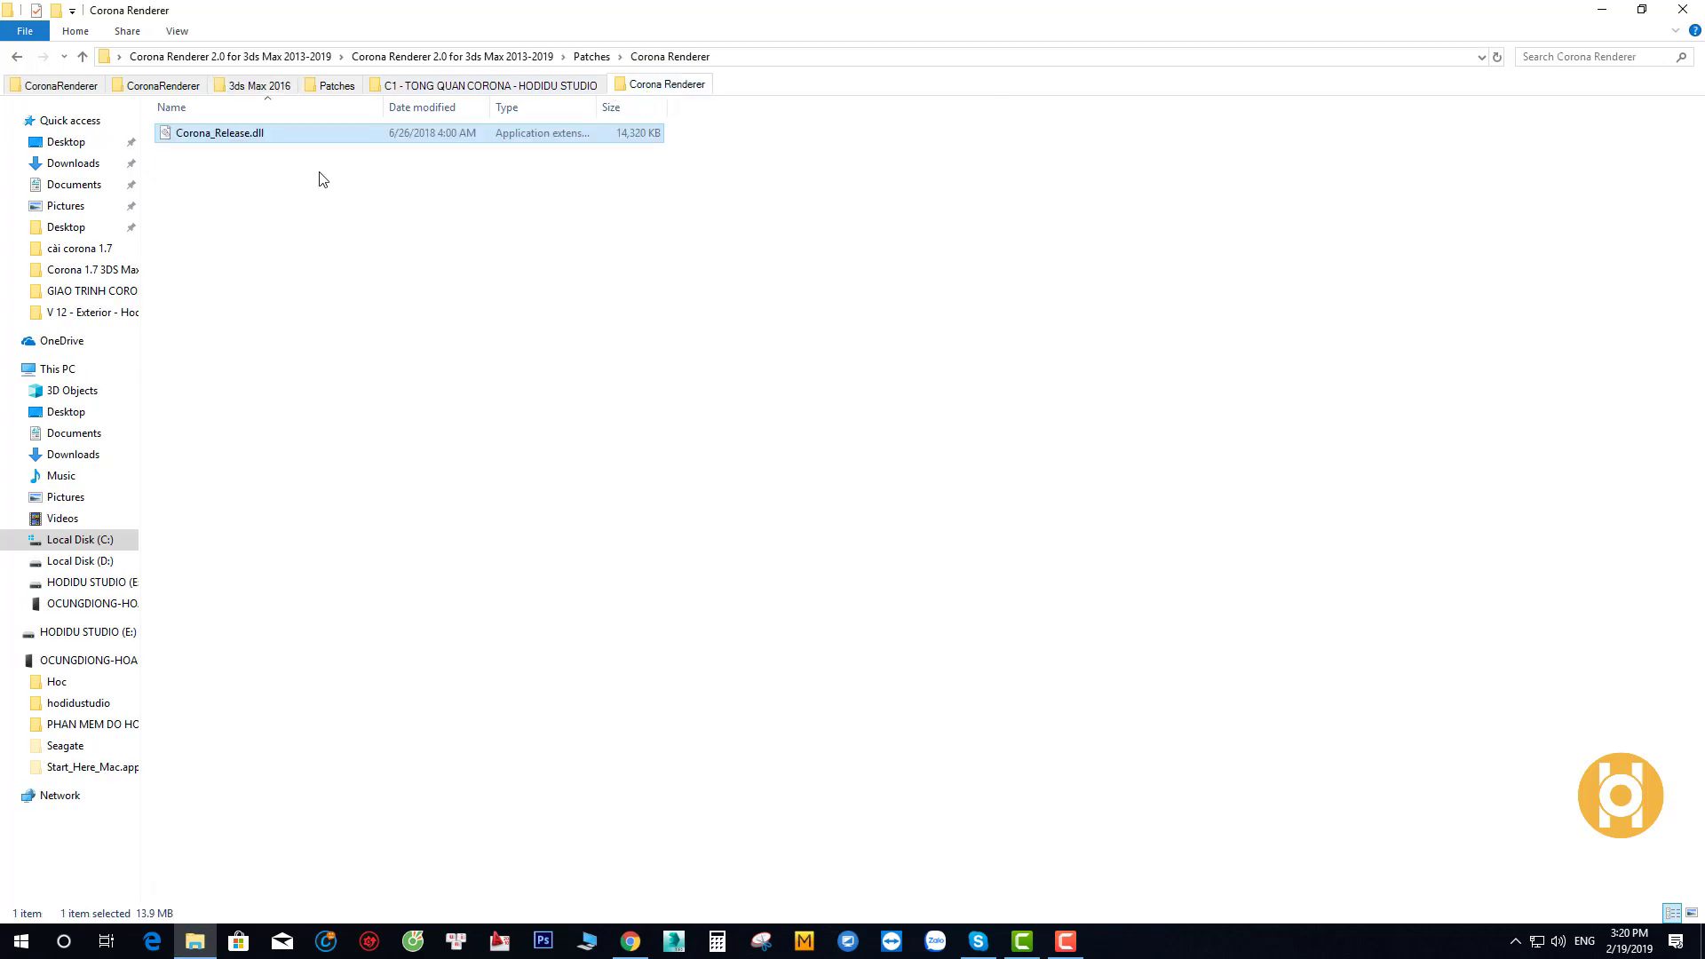
Copy CoronaImage and CoronaImageCmd from Patches > Image Editor
{"action": "left_click", "coordinate": [17, 56]}
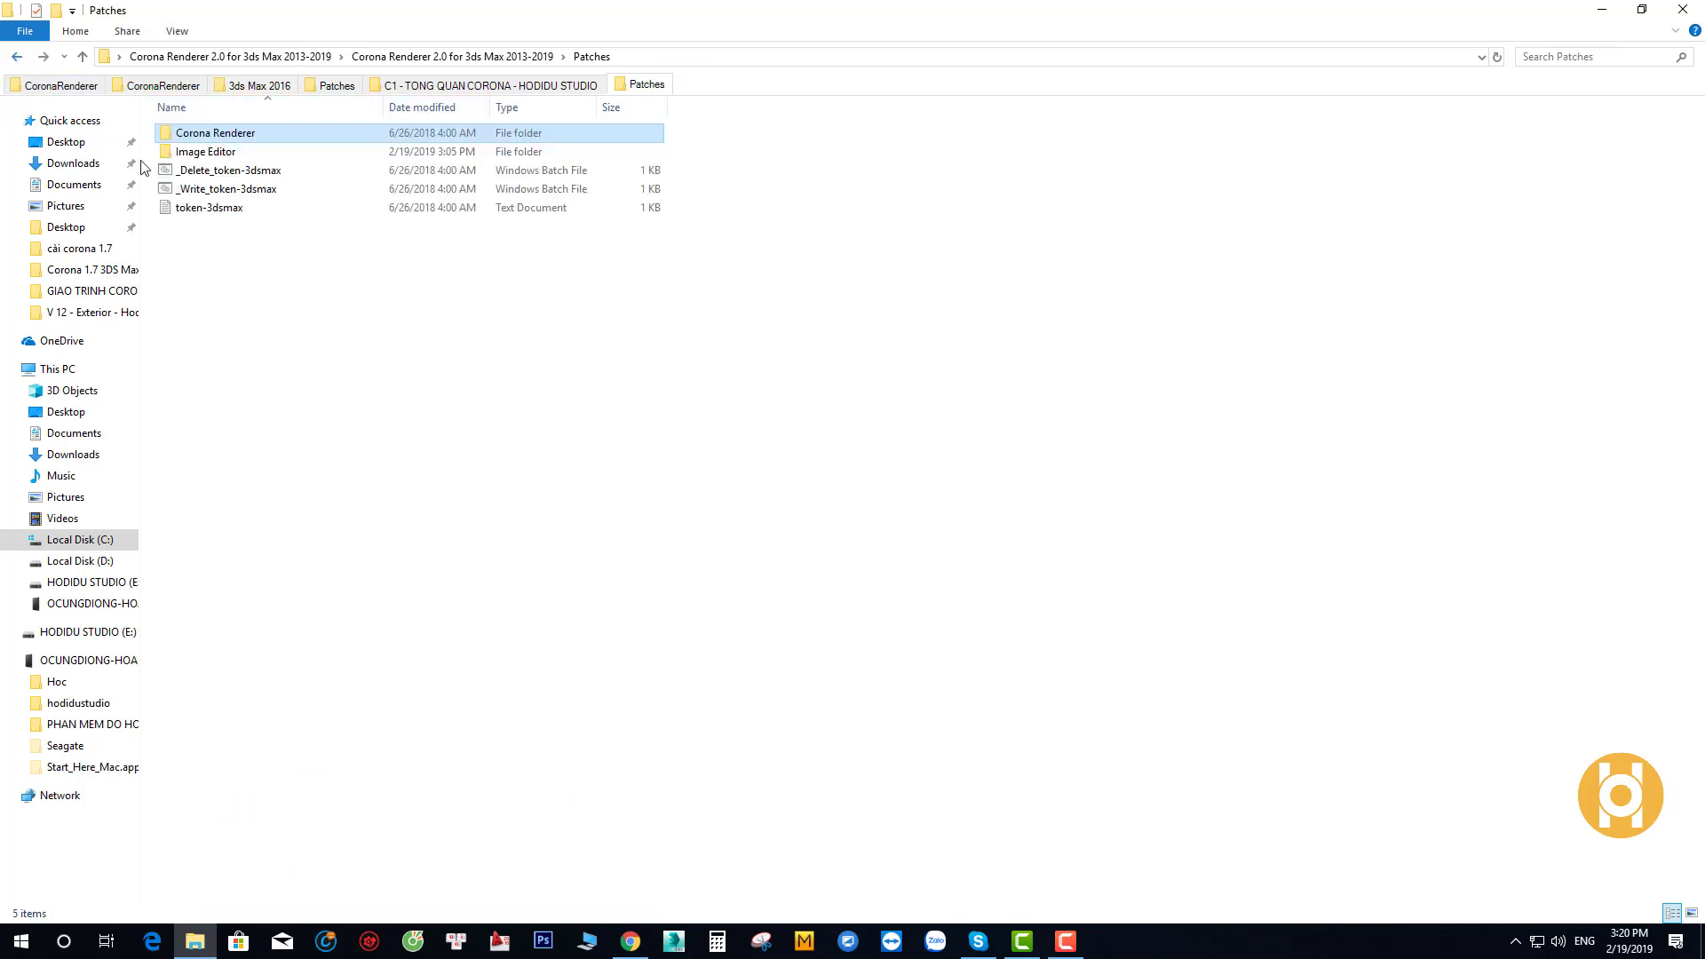
{"action": "left_click", "coordinate": [214, 153]}
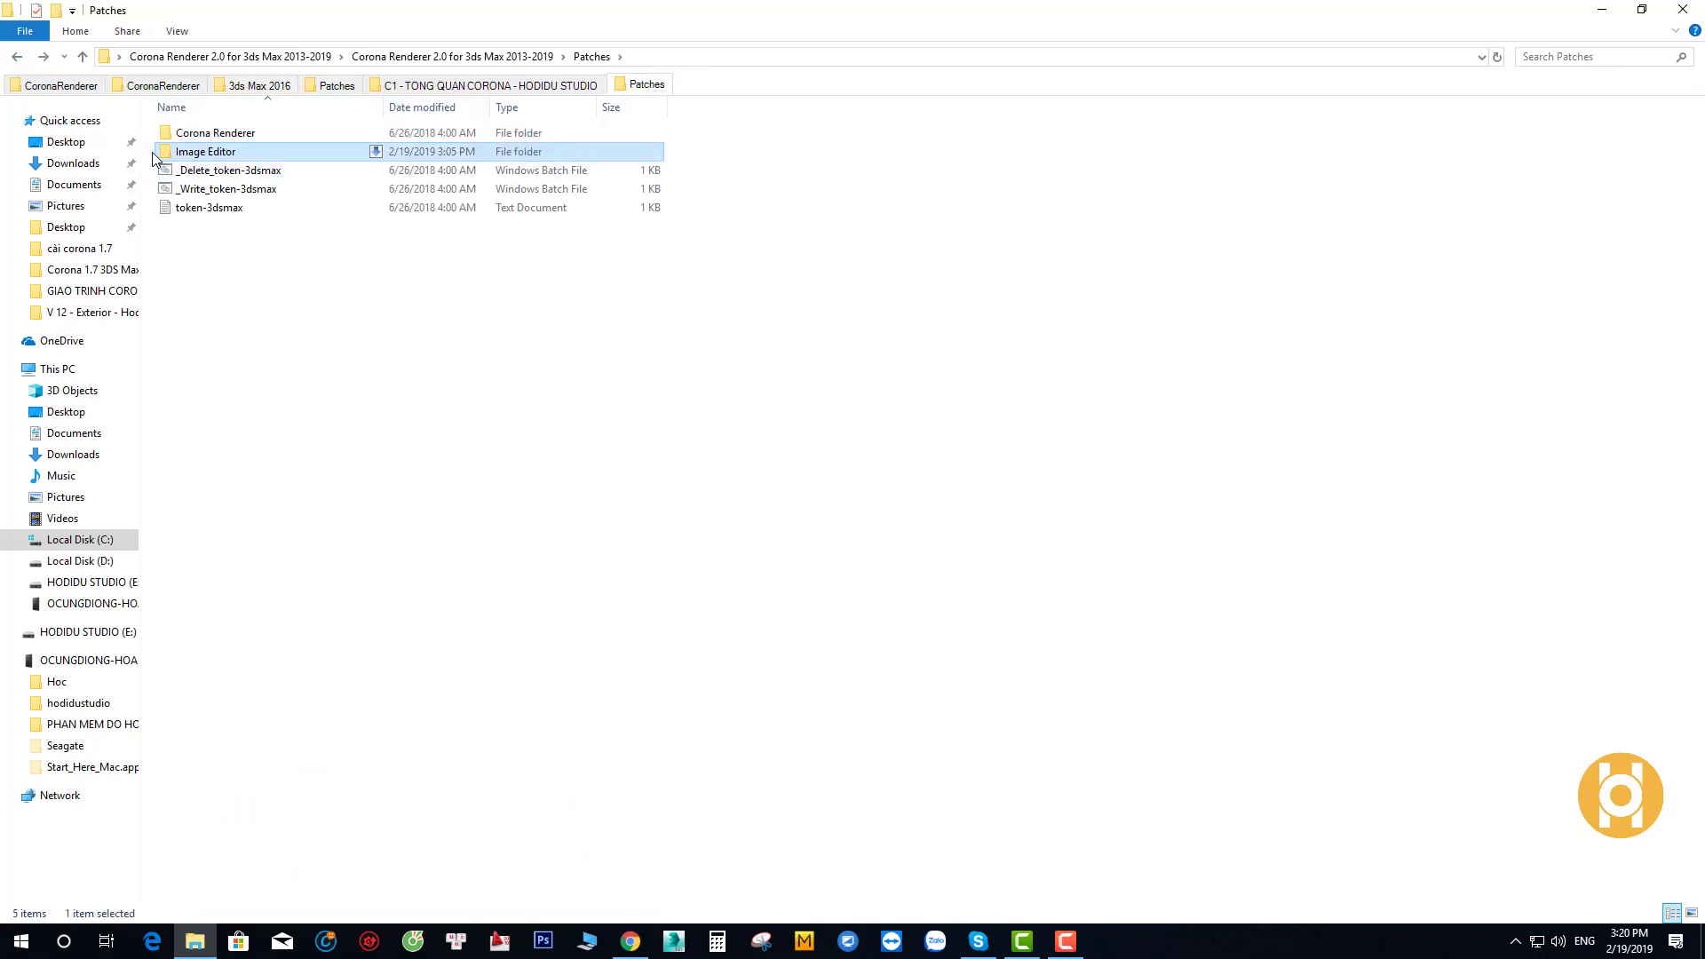
{"action": "double_click", "coordinate": [246, 156]}
{"action": "left_click_drag", "start_coordinate": [300, 194], "coordinate": [242, 132]}
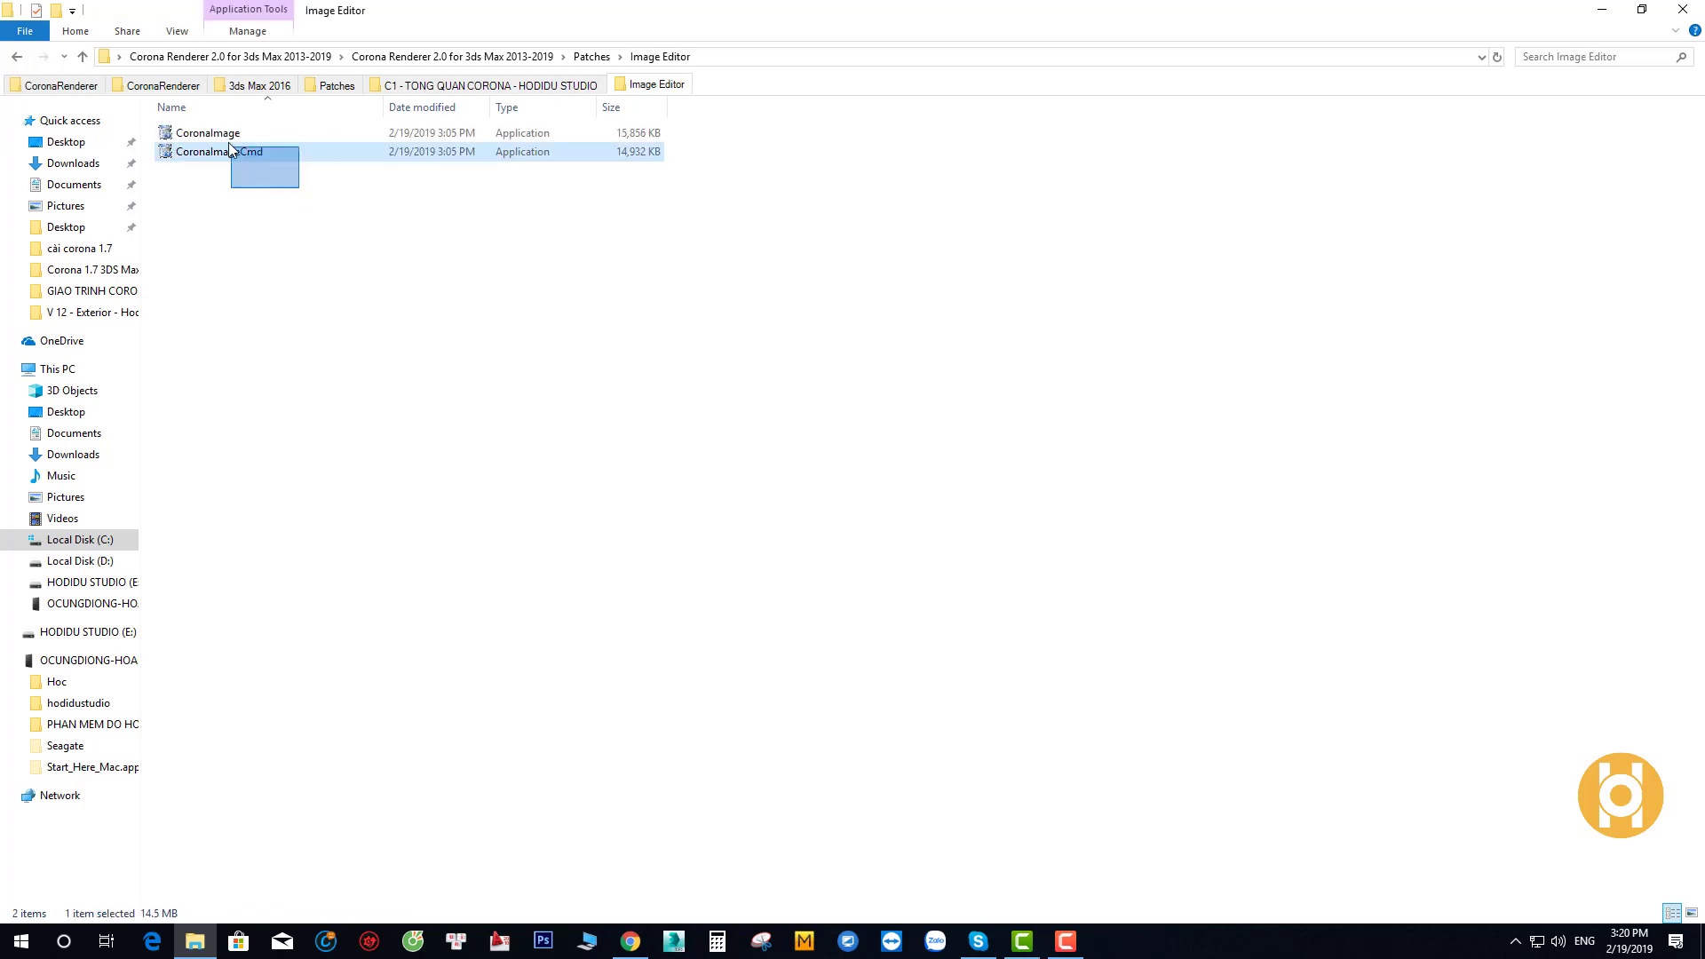
{"action": "right_click", "coordinate": [285, 131]}
{"action": "left_click", "coordinate": [343, 471]}
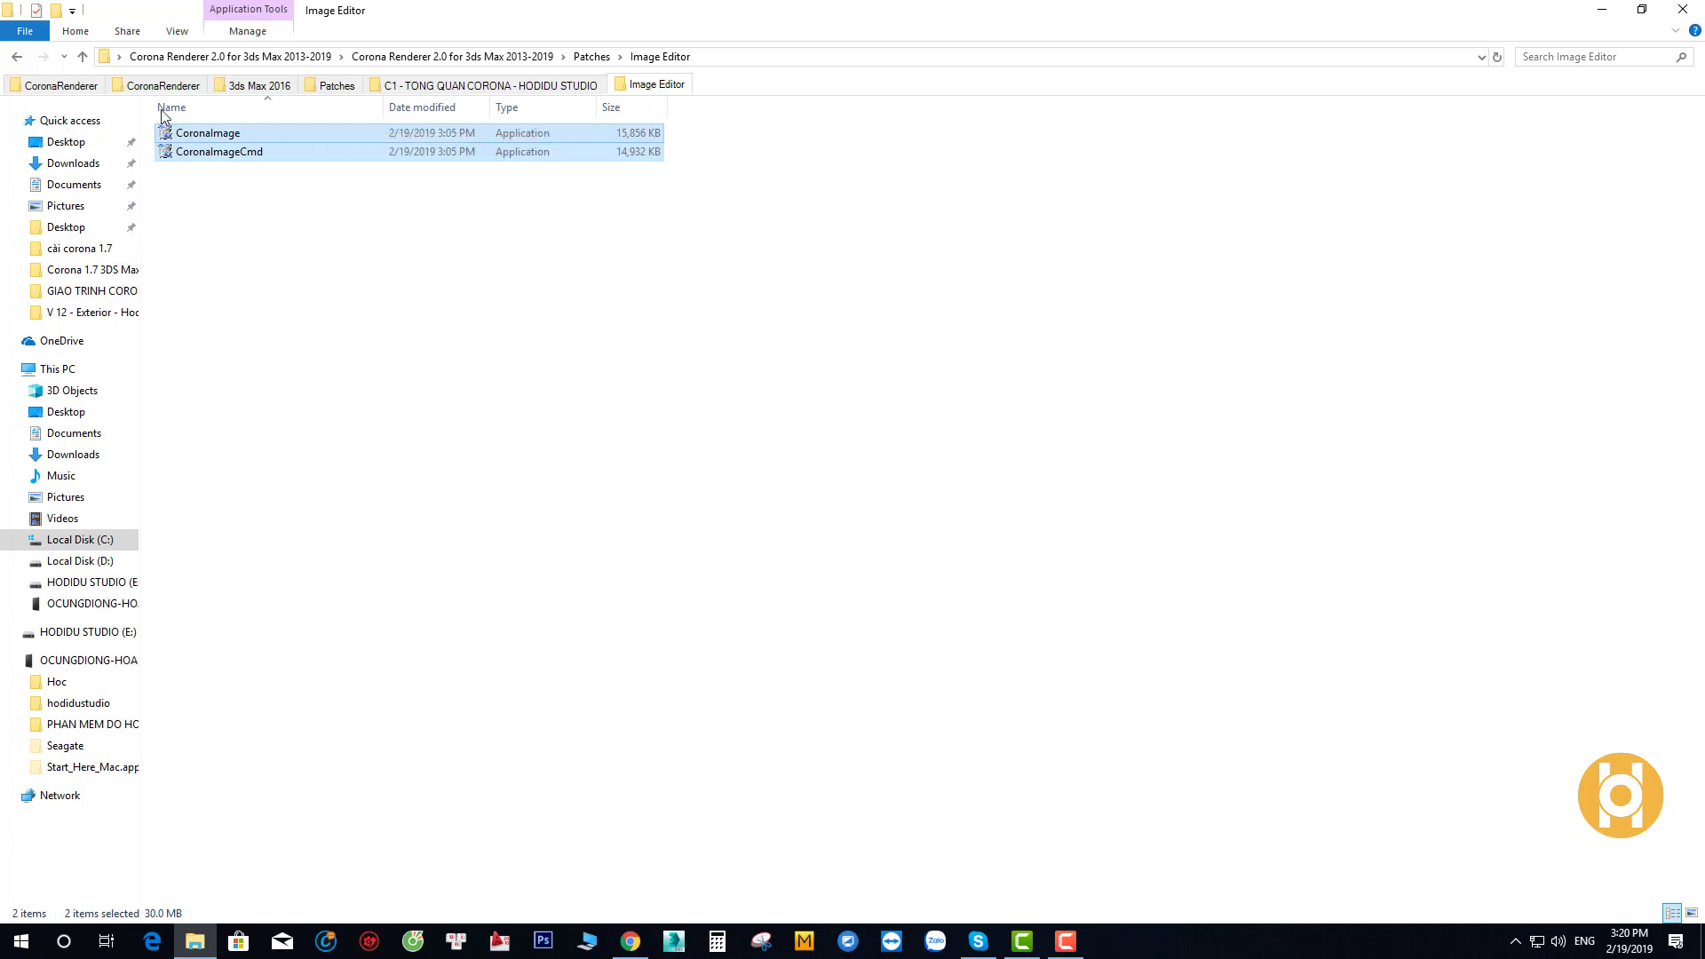
{"action": "left_click", "coordinate": [89, 85]}
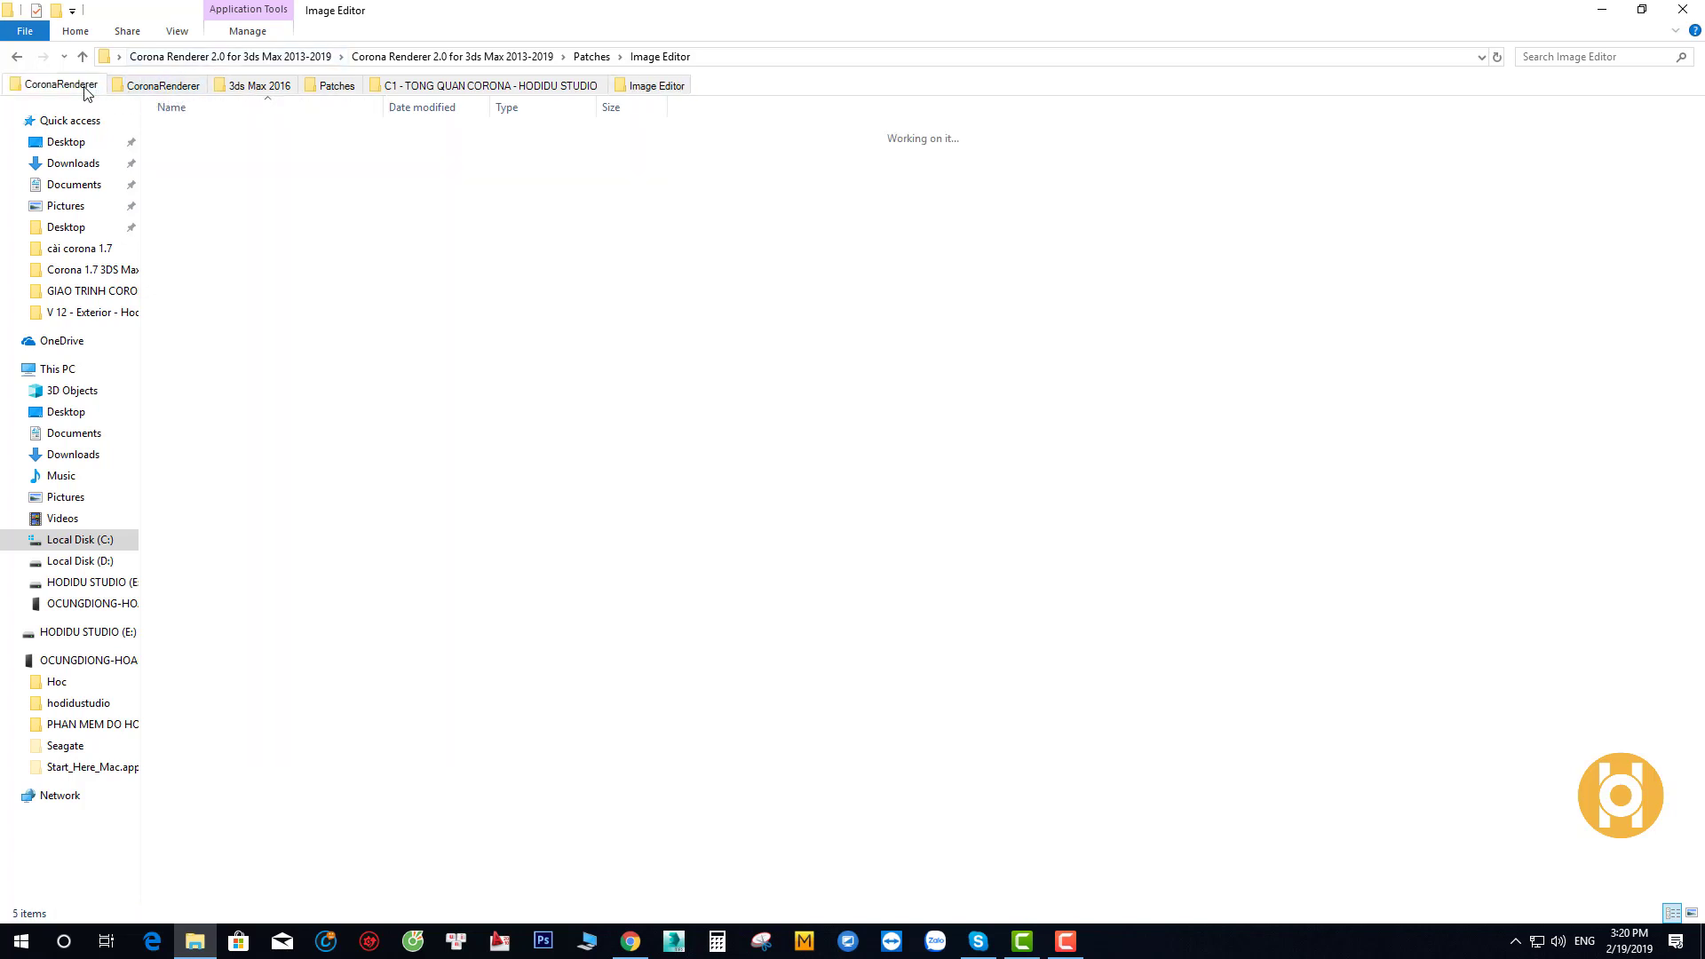
{"action": "left_click", "coordinate": [257, 85]}
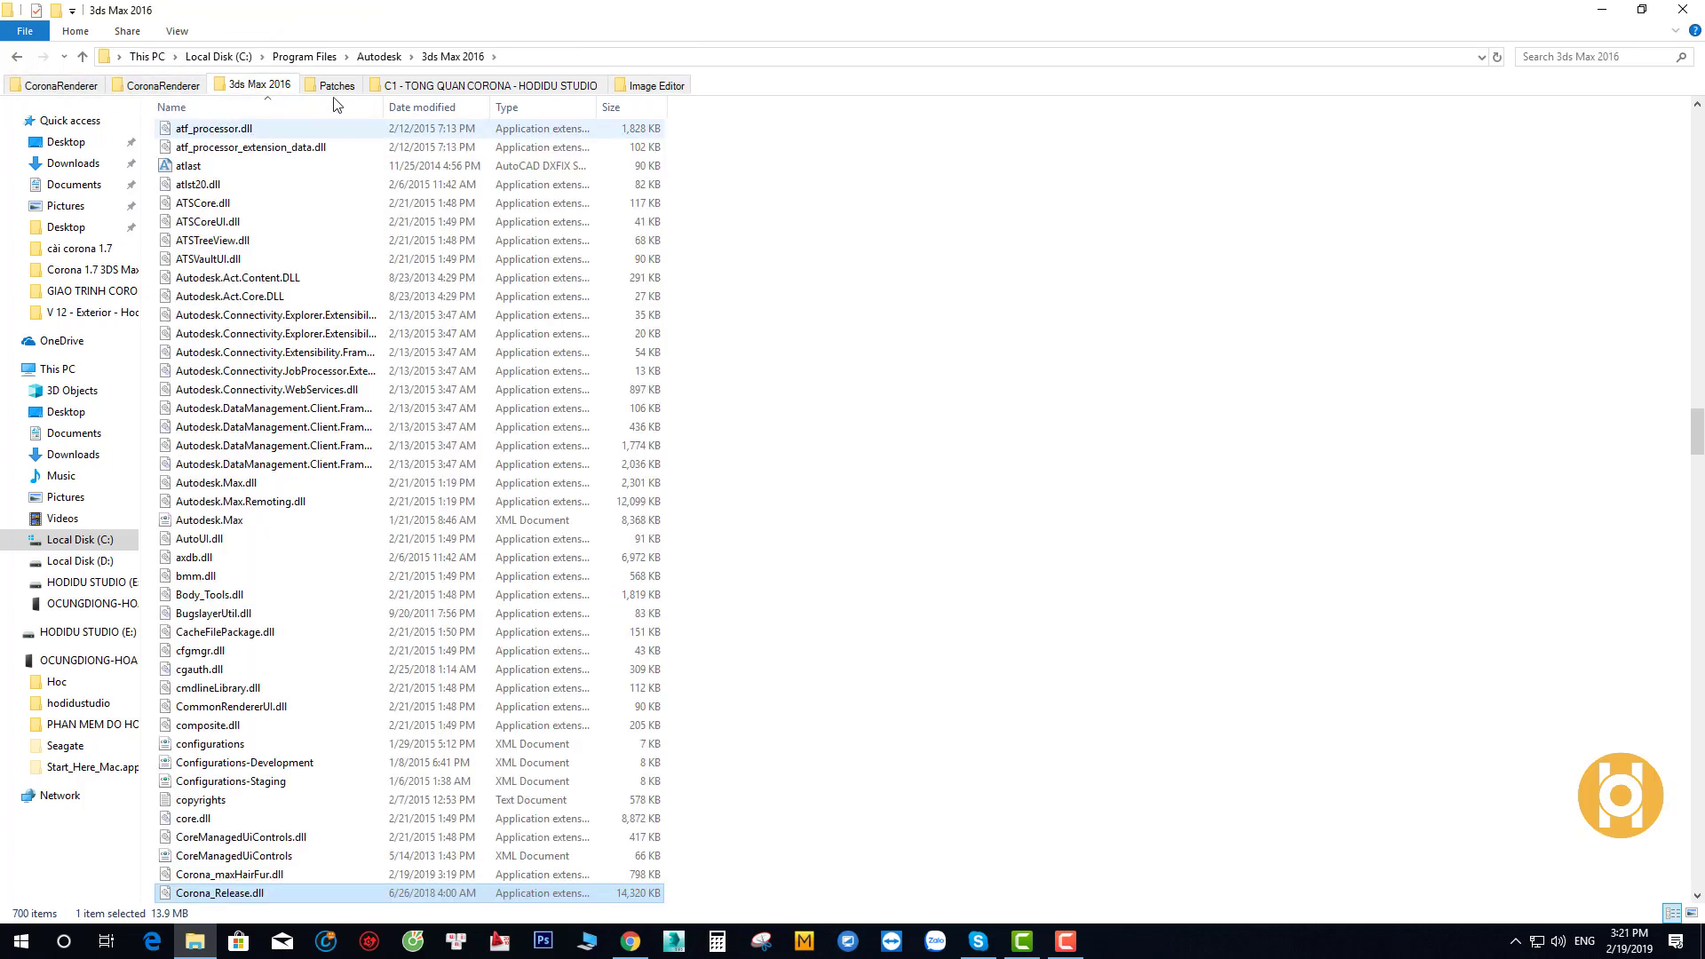
Paste the patched CoronaImage and CoronaImageCmd into C:\Program Files\Corona, replacing the originals
{"action": "left_click", "coordinate": [305, 56]}
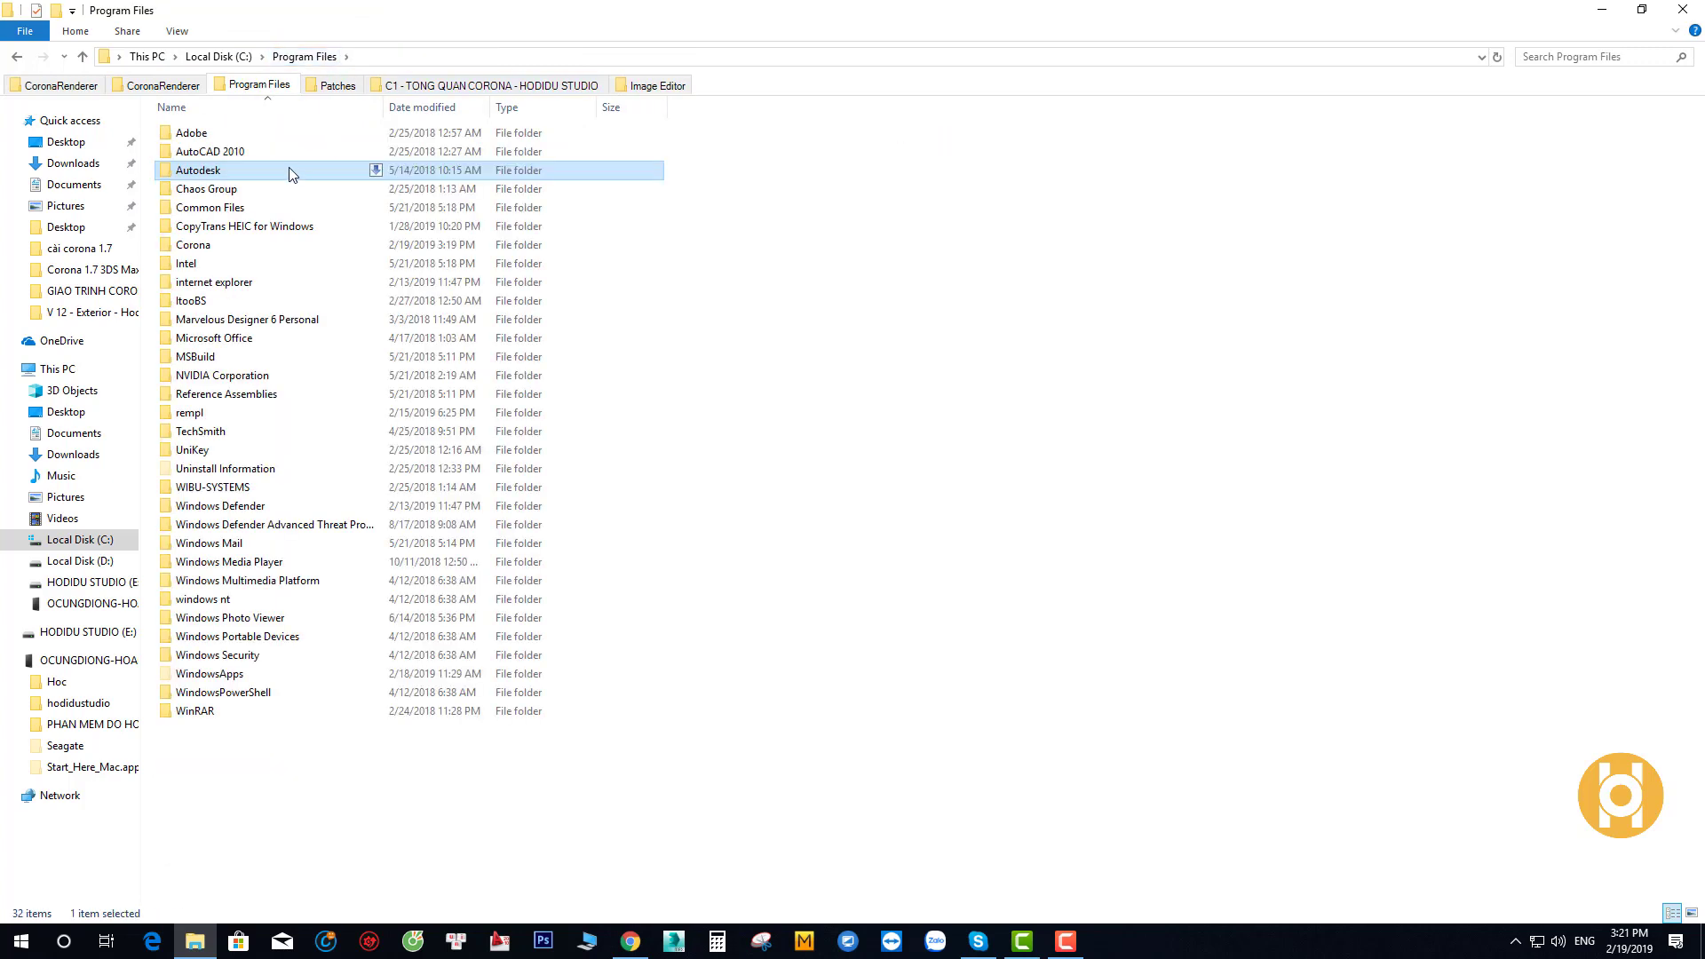
{"action": "left_click", "coordinate": [248, 57]}
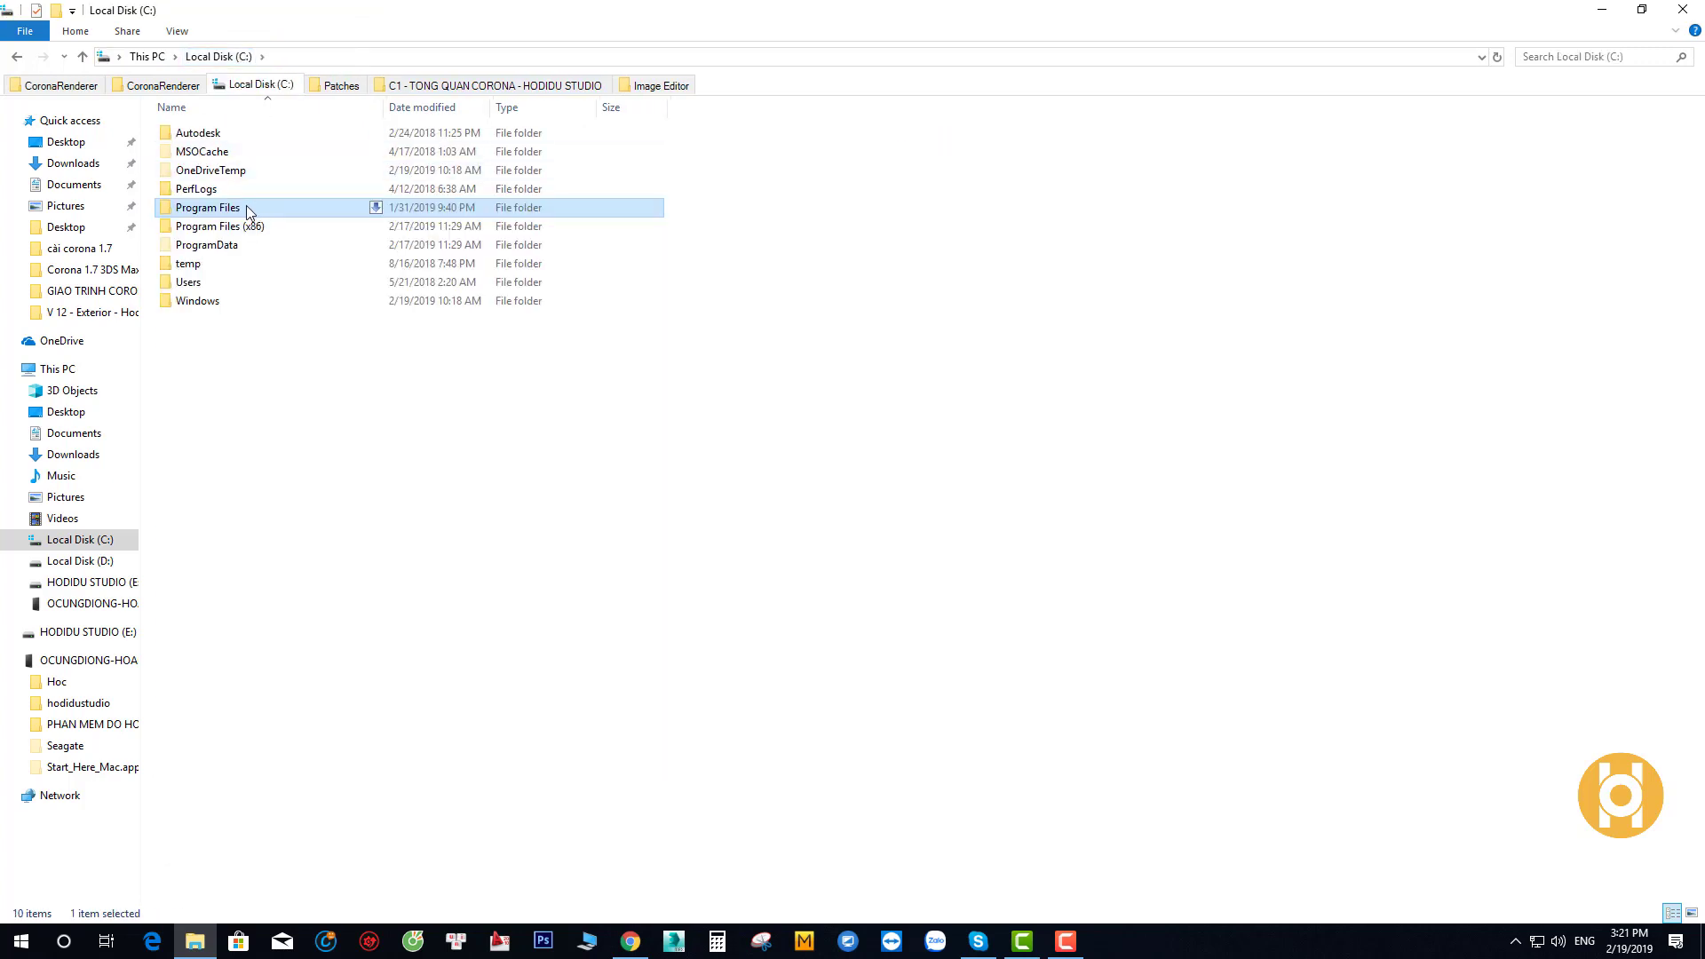
{"action": "double_click", "coordinate": [240, 210]}
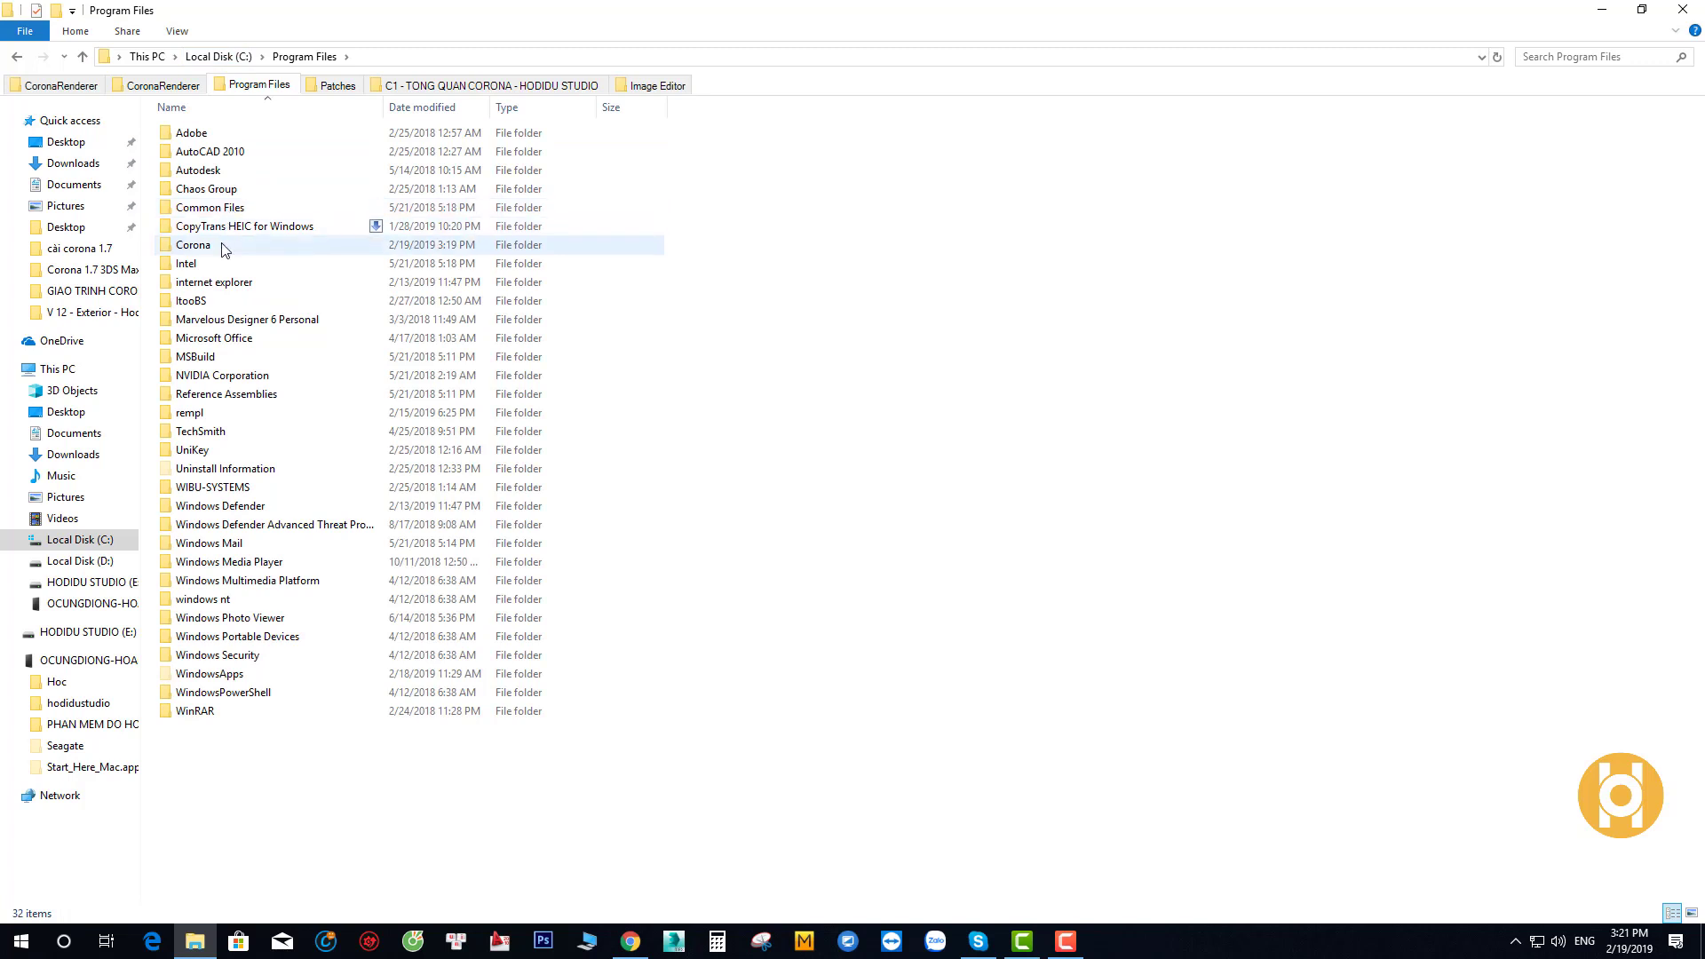
{"action": "left_click", "coordinate": [224, 249]}
{"action": "double_click", "coordinate": [222, 248]}
{"action": "right_click", "coordinate": [902, 391]}
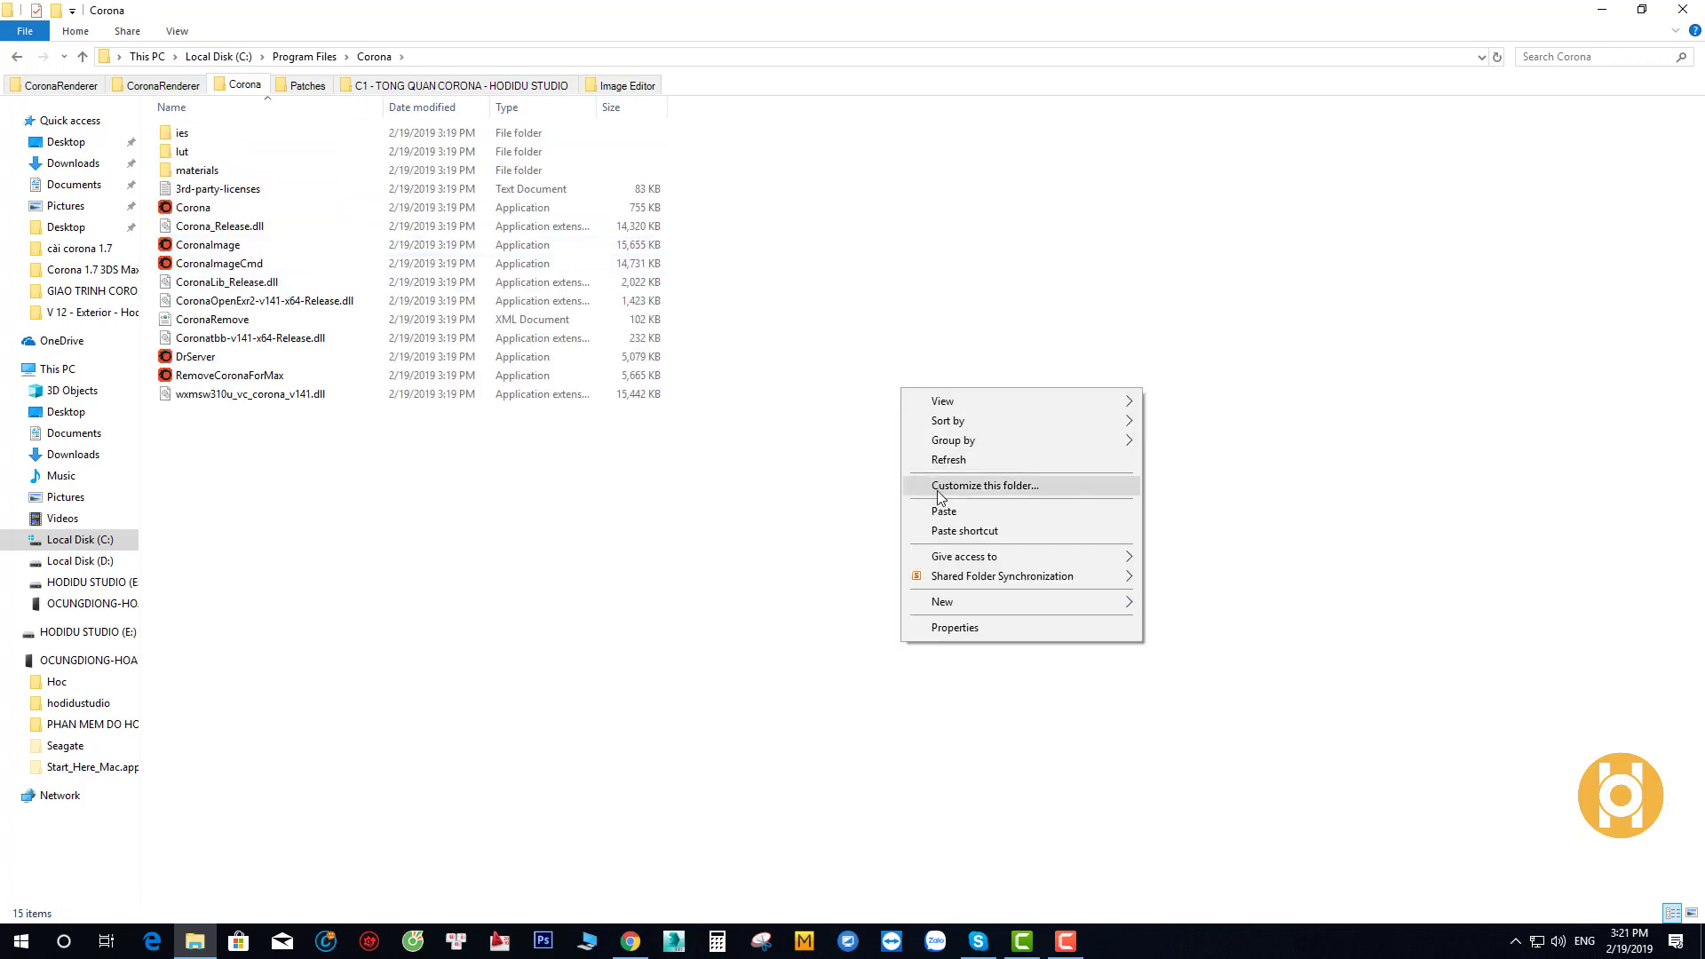
{"action": "left_click", "coordinate": [945, 513]}
{"action": "left_click", "coordinate": [782, 335]}
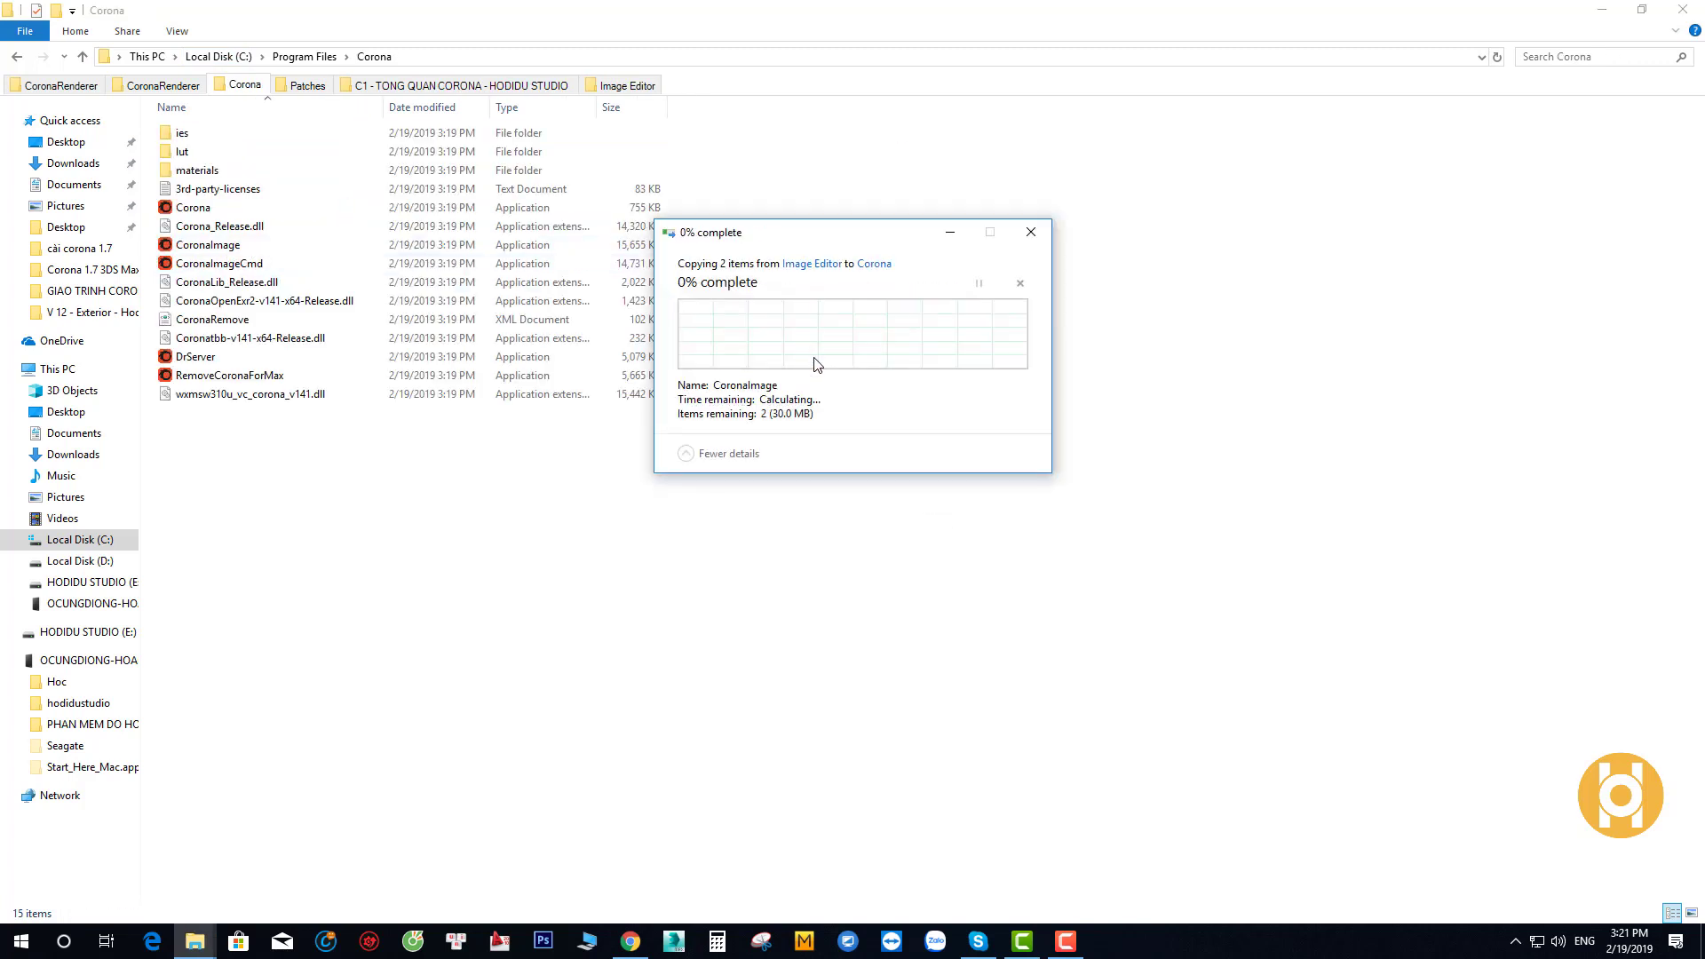
{"action": "left_click", "coordinate": [799, 387]}
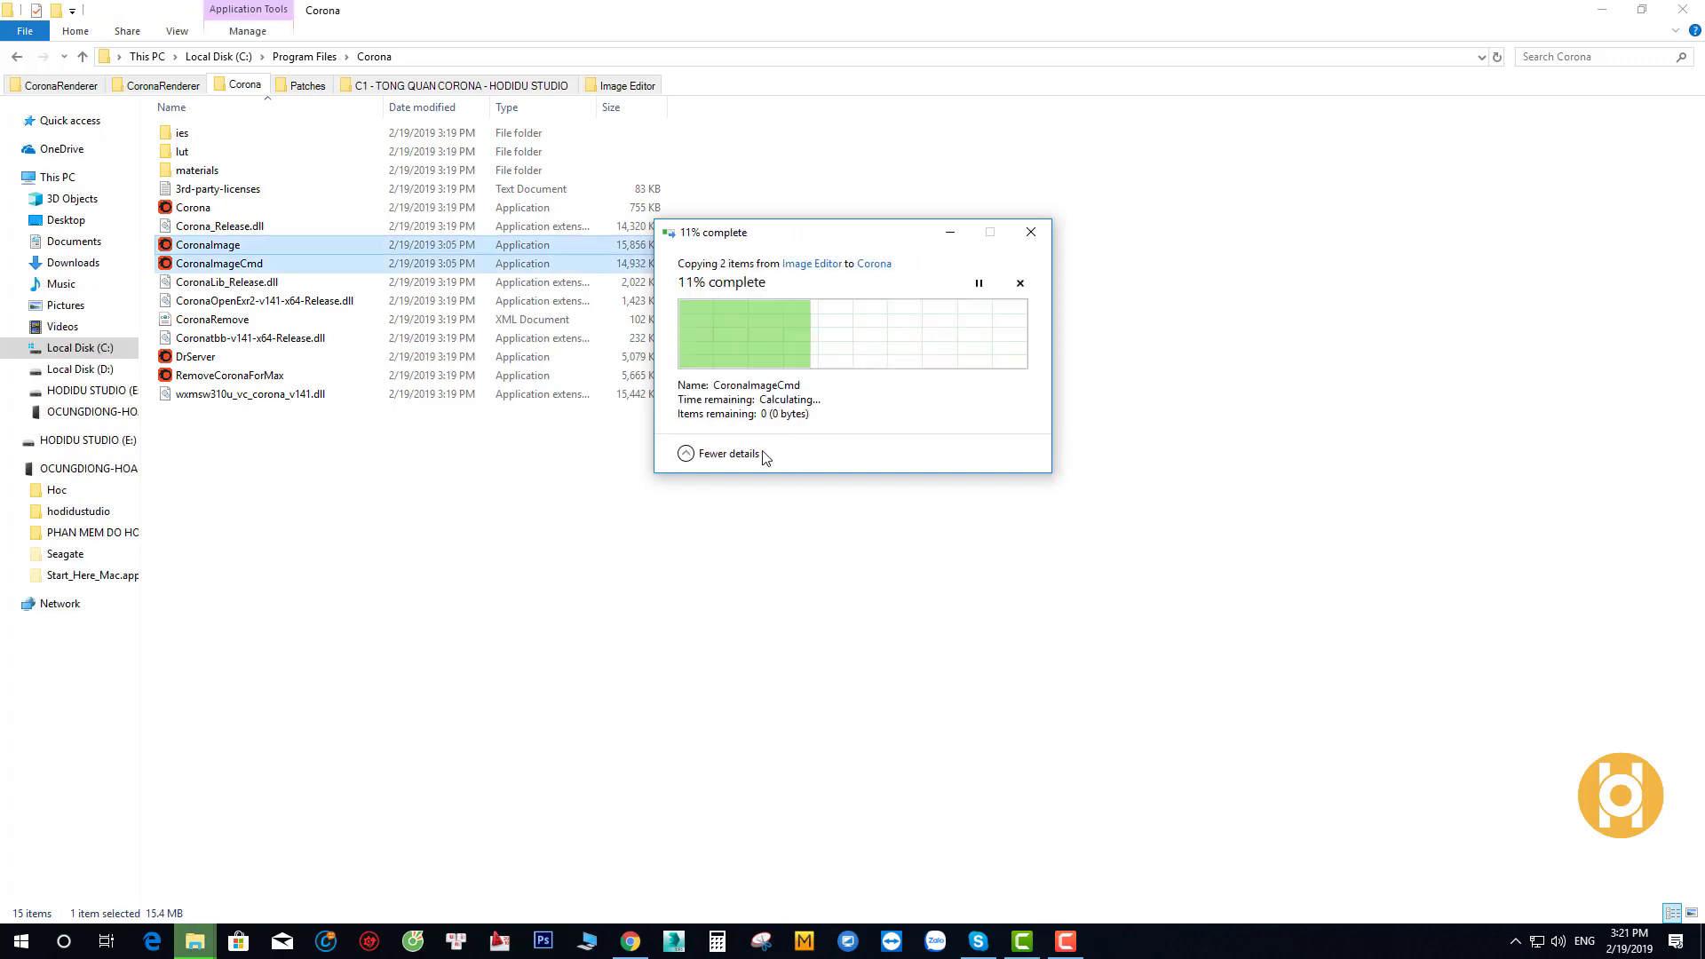
{"action": "left_click", "coordinate": [609, 89]}
{"action": "left_click", "coordinate": [17, 56]}
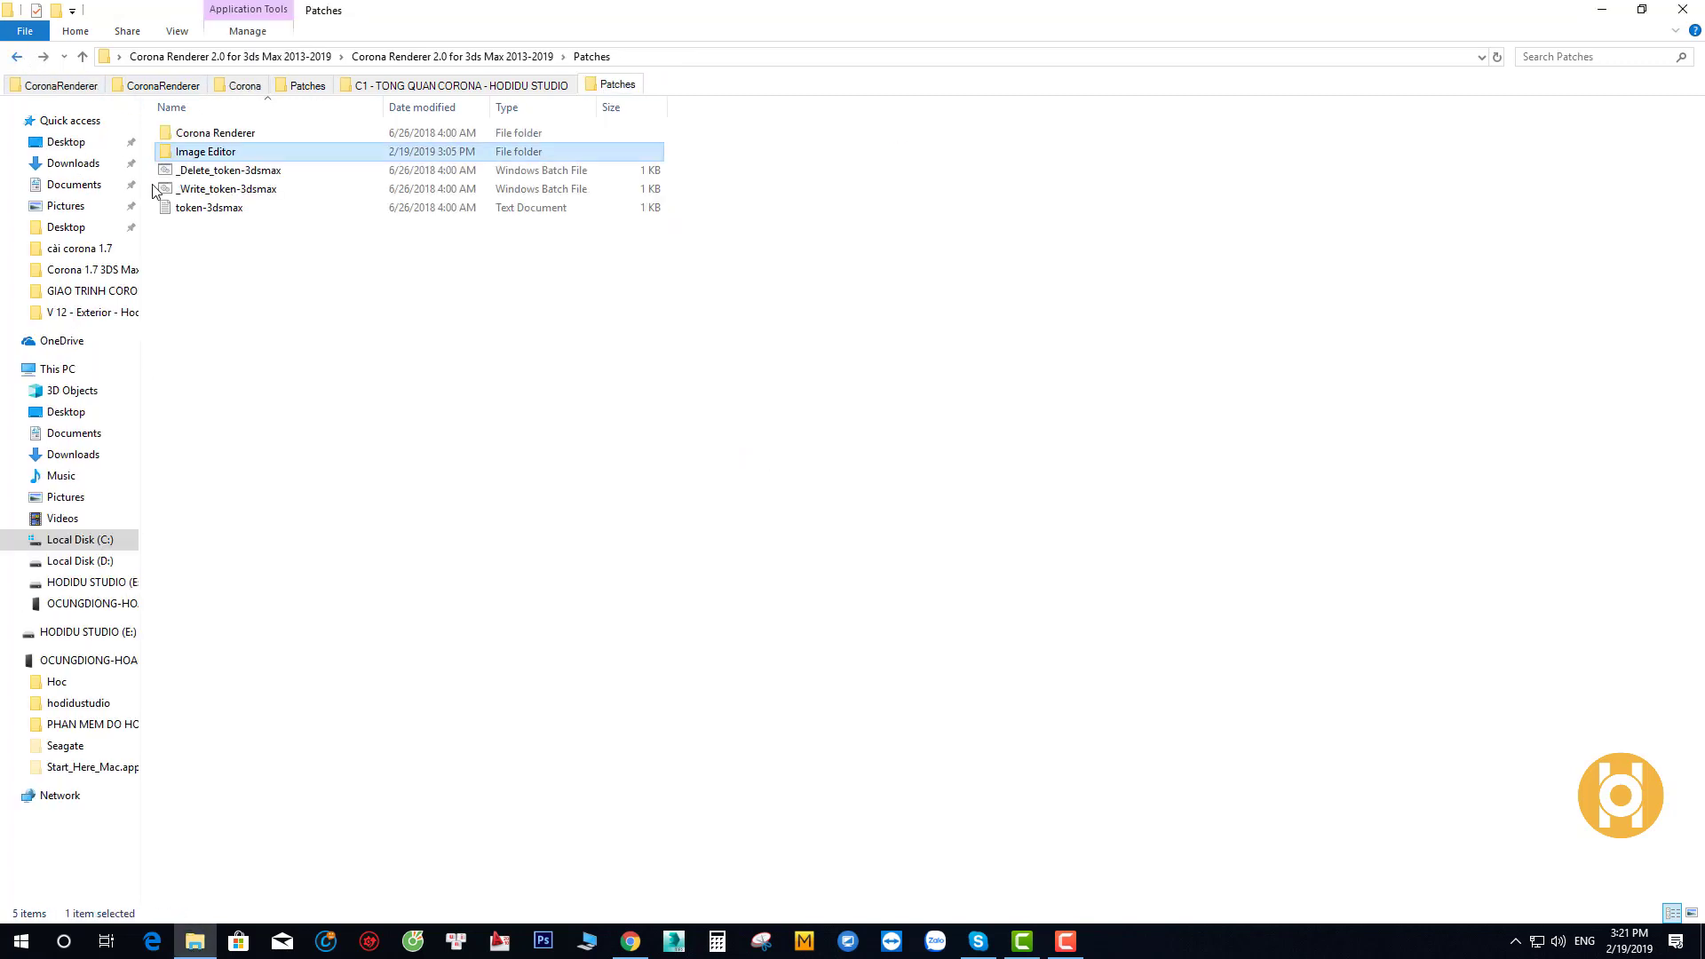
{"action": "mouse_move", "coordinate": [227, 170]}
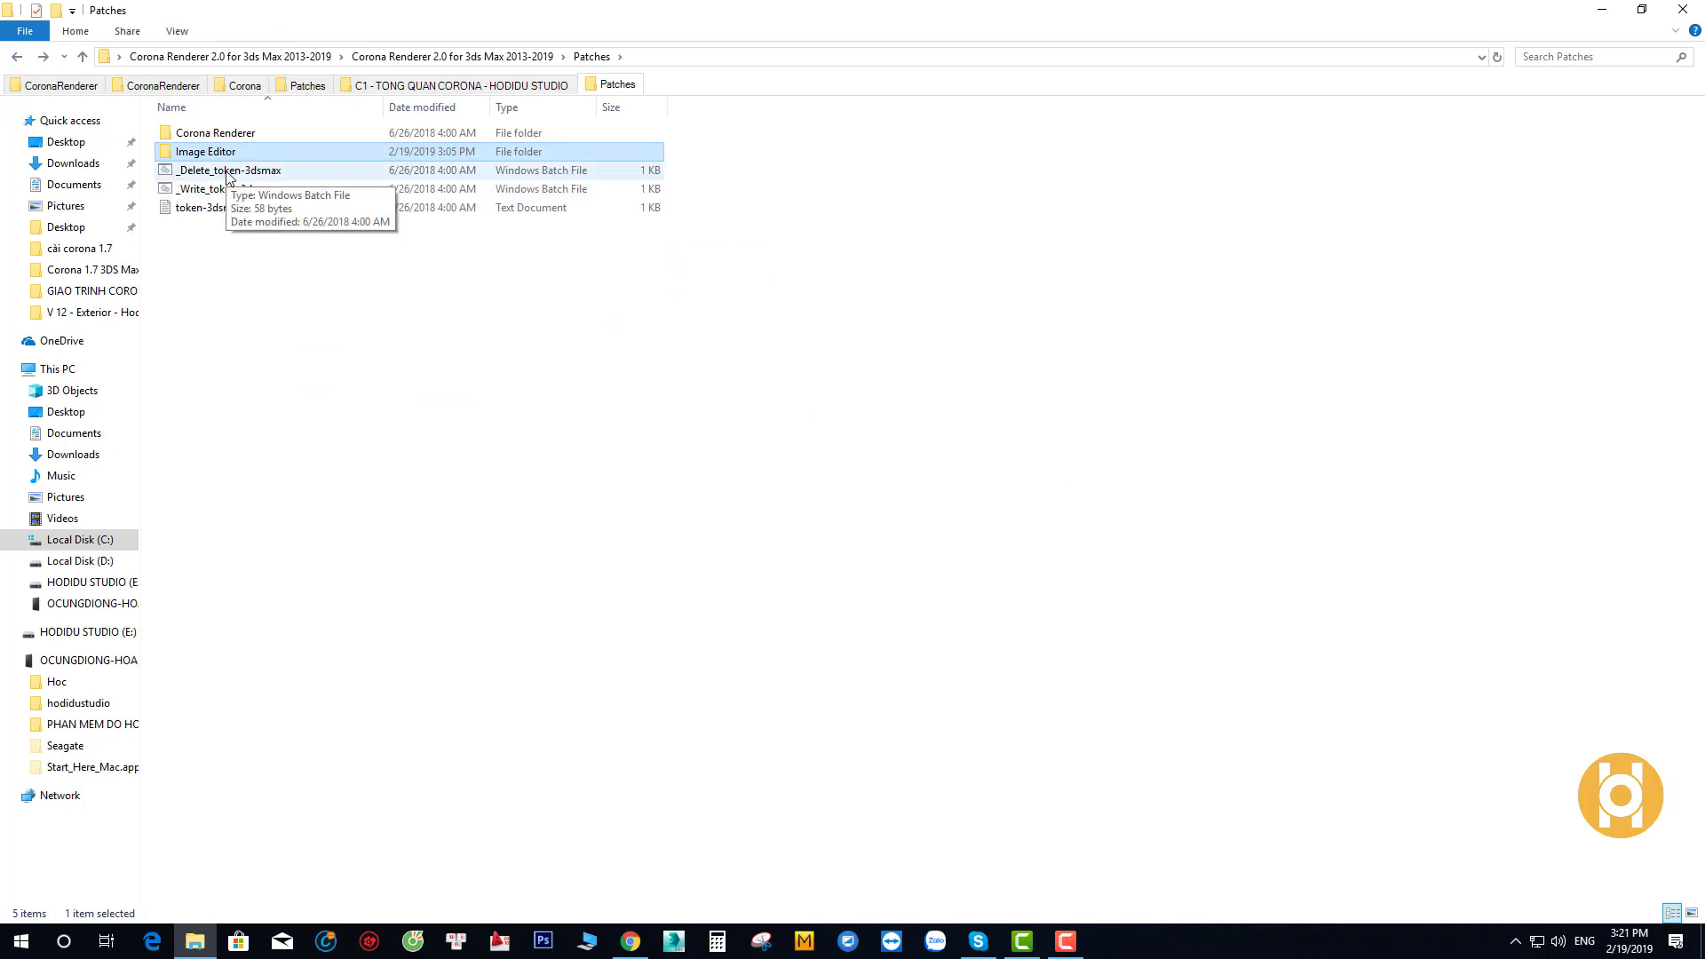
Run _Delete_token-3dsmax and then _Write_token-3dsmax as administrator
{"action": "left_click", "coordinate": [229, 173]}
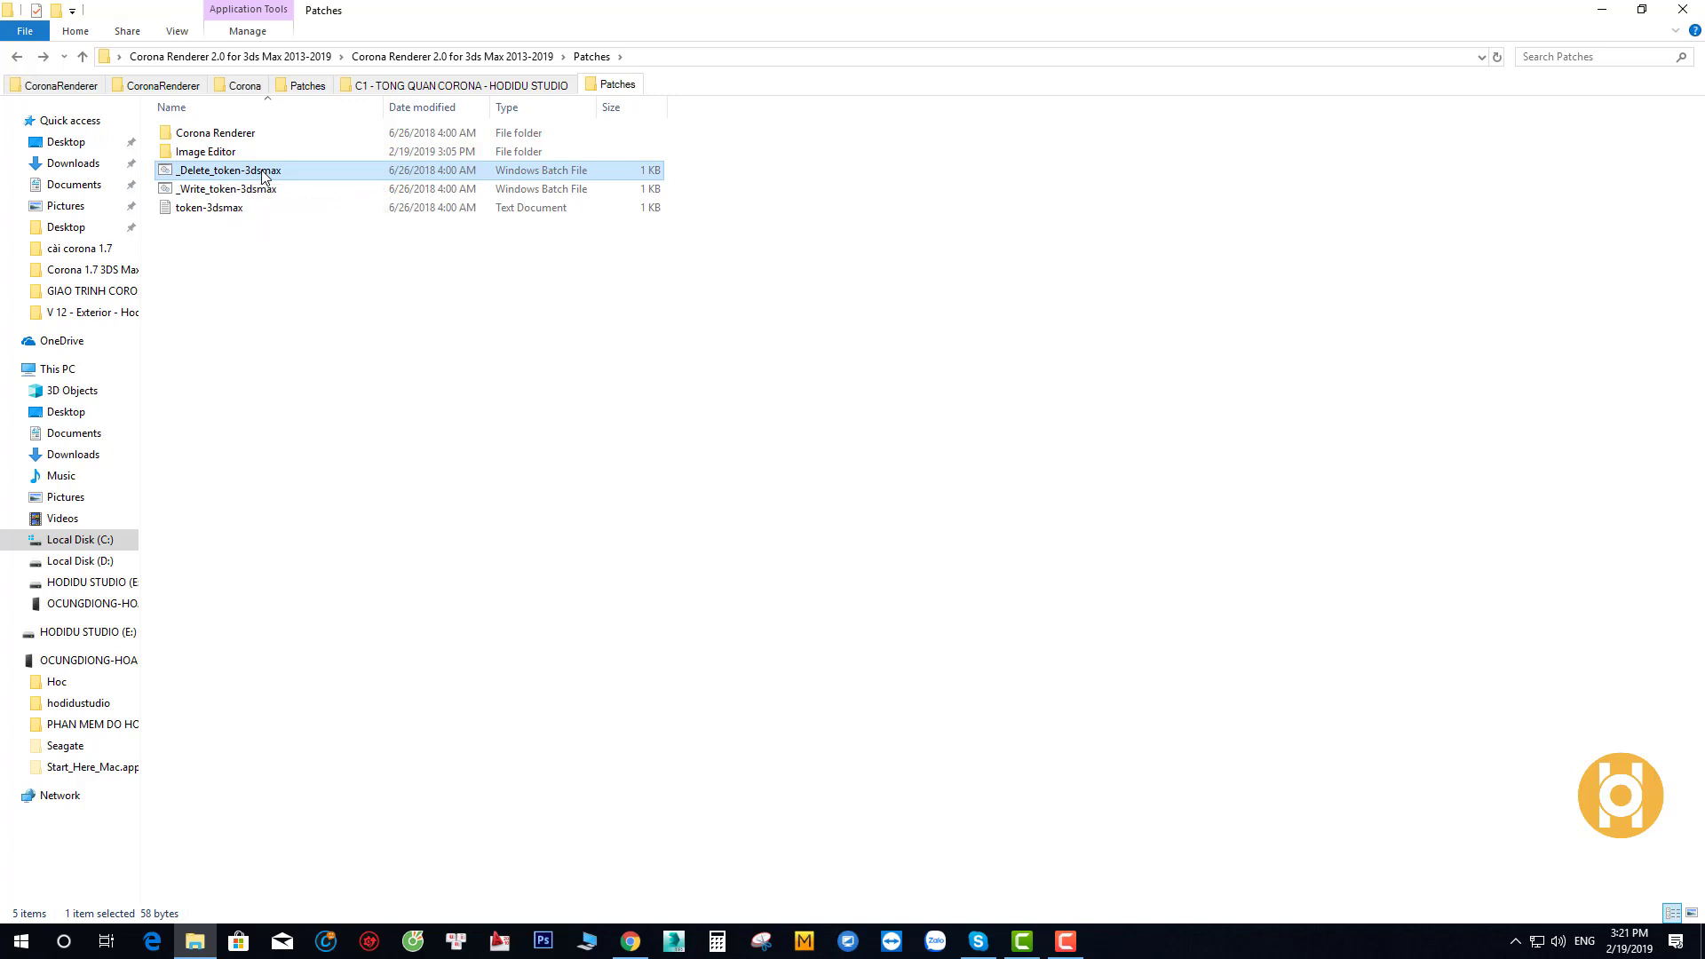
{"action": "right_click", "coordinate": [263, 172]}
{"action": "left_click", "coordinate": [341, 243]}
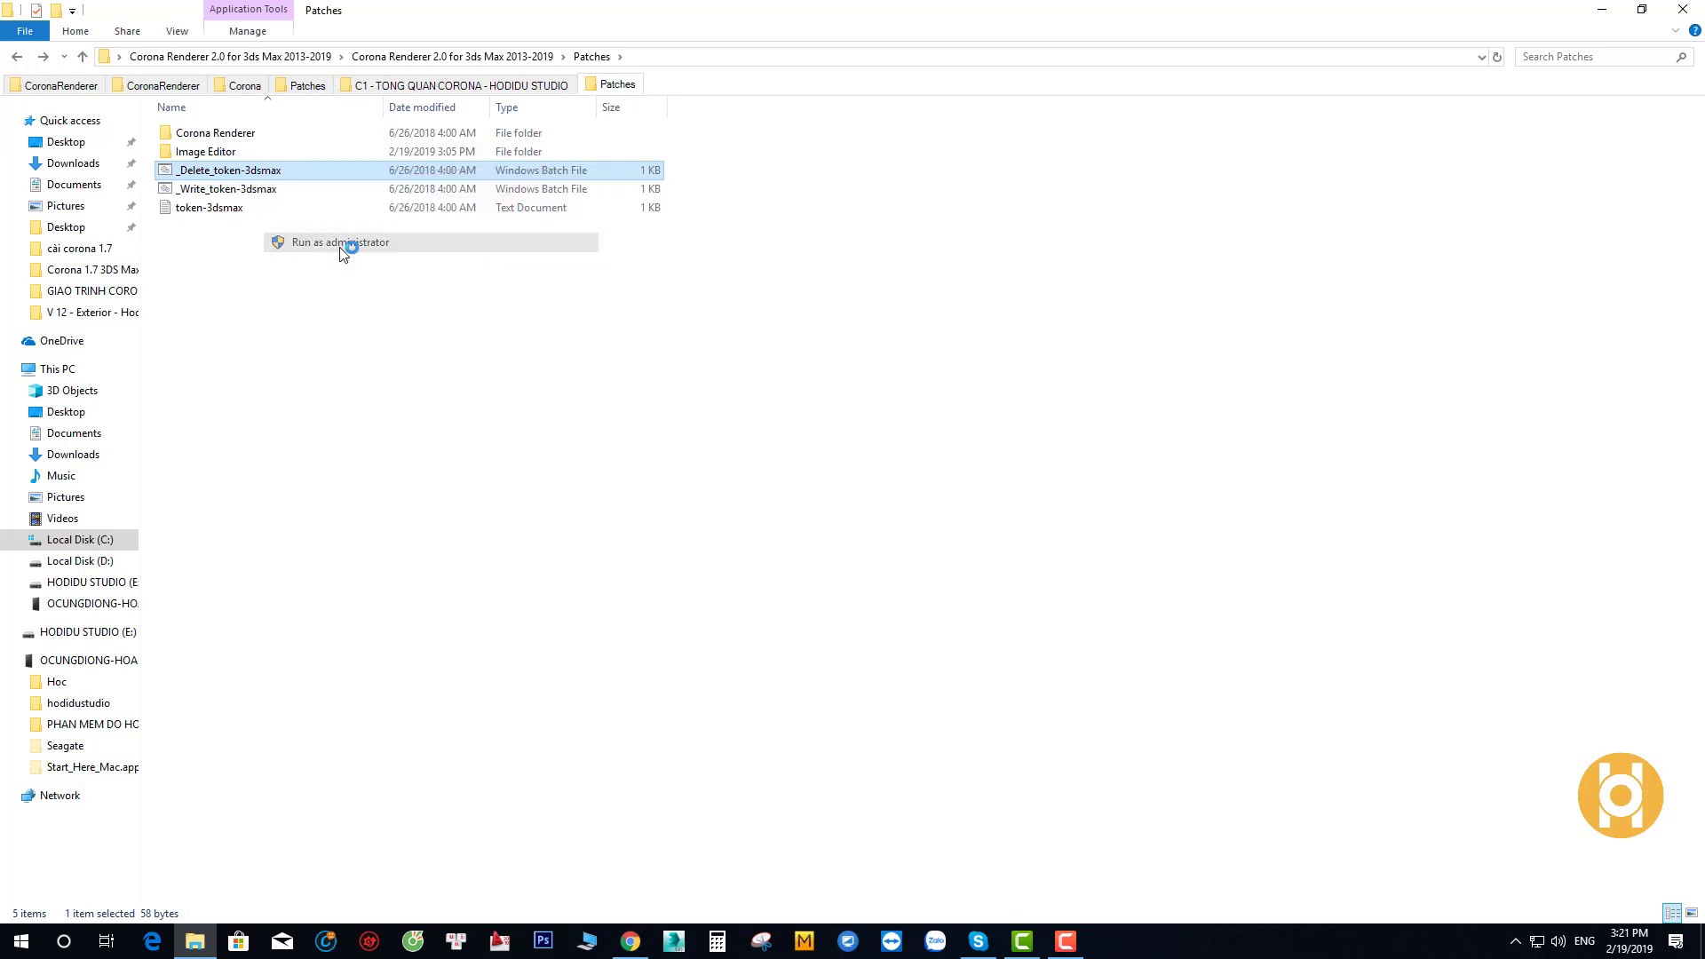
{"action": "left_click", "coordinate": [260, 191]}
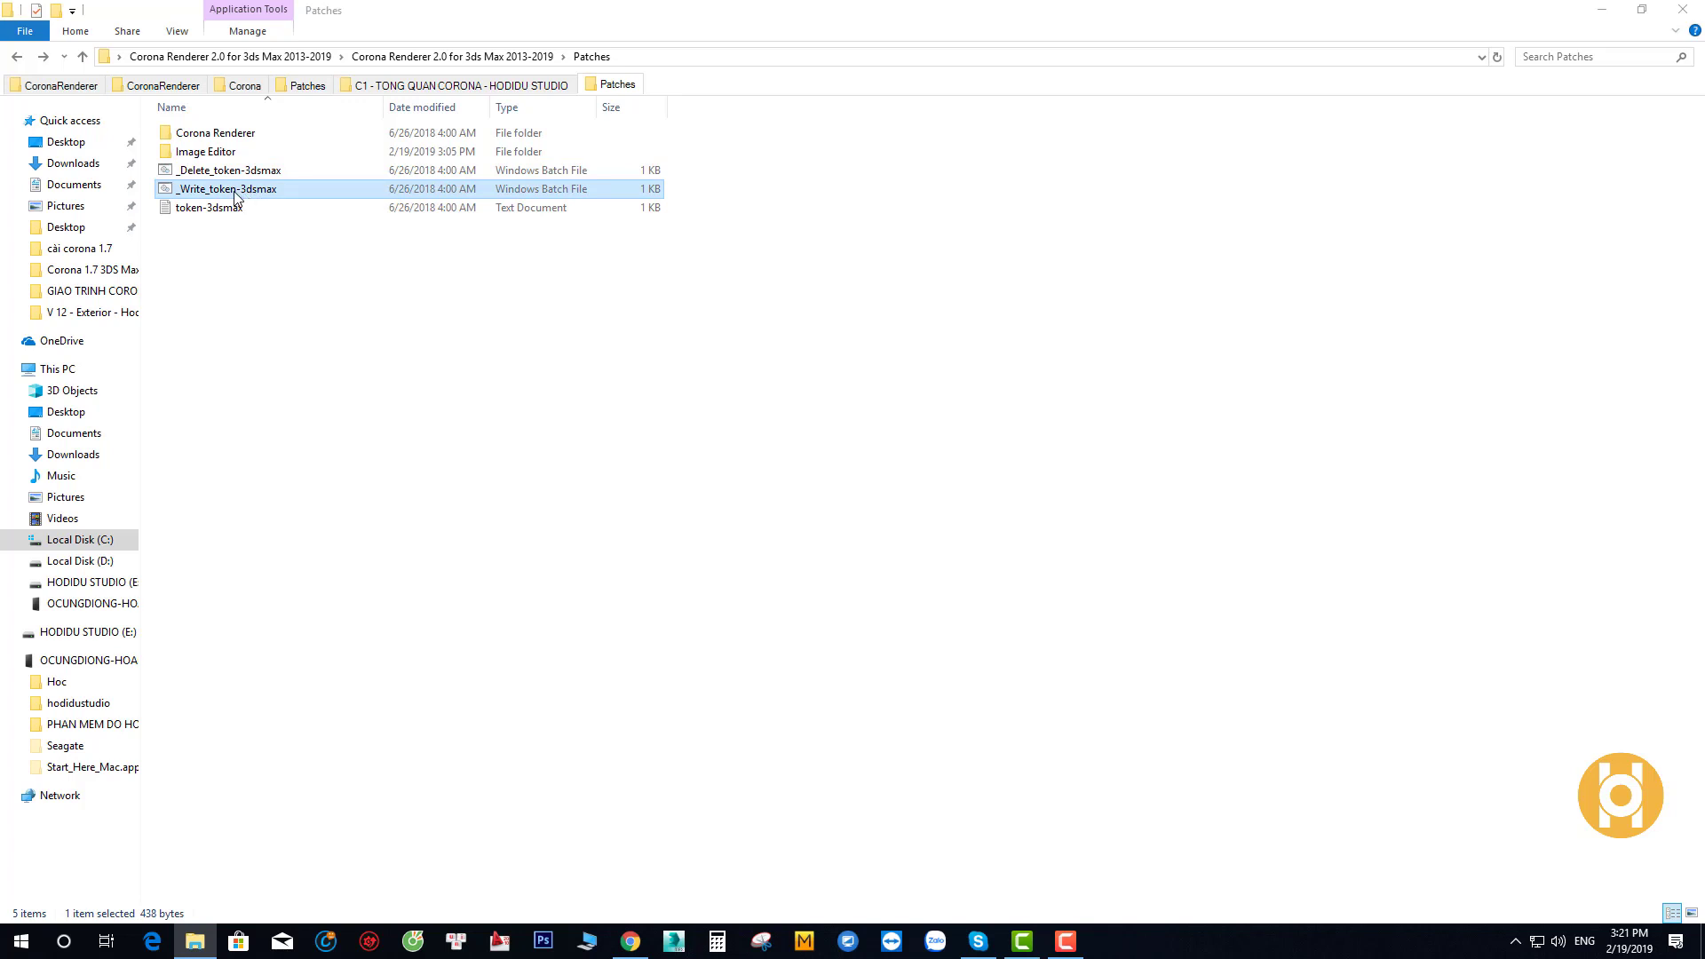
{"action": "right_click", "coordinate": [245, 192]}
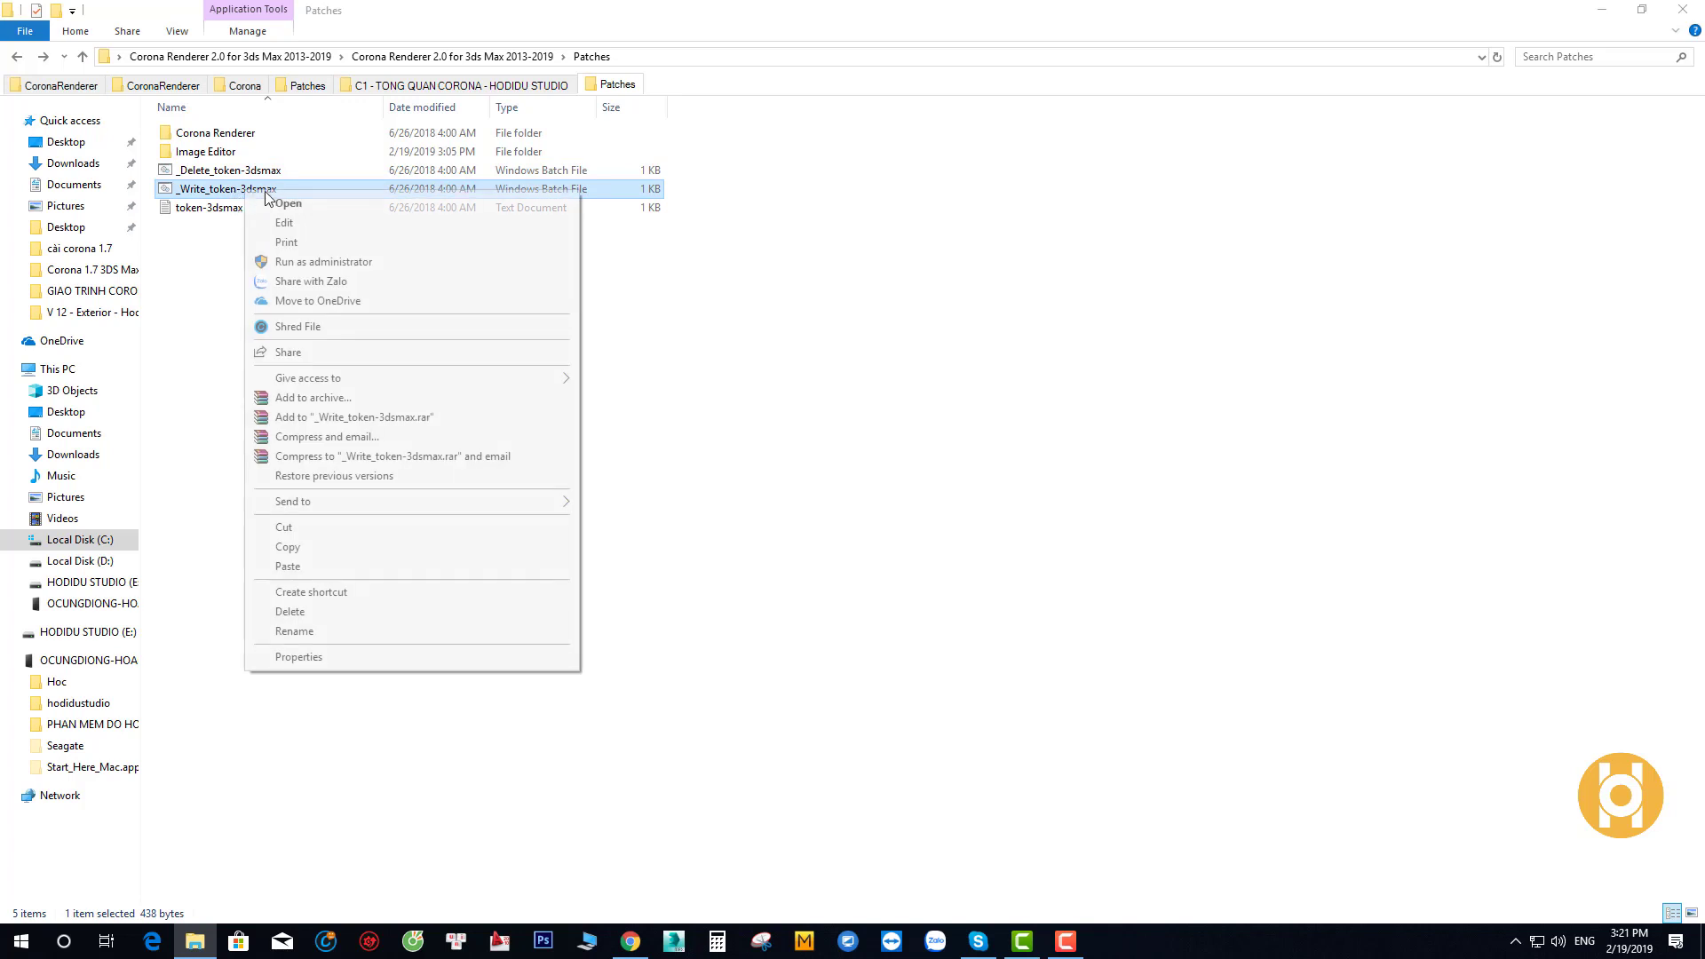
{"action": "left_click", "coordinate": [334, 263]}
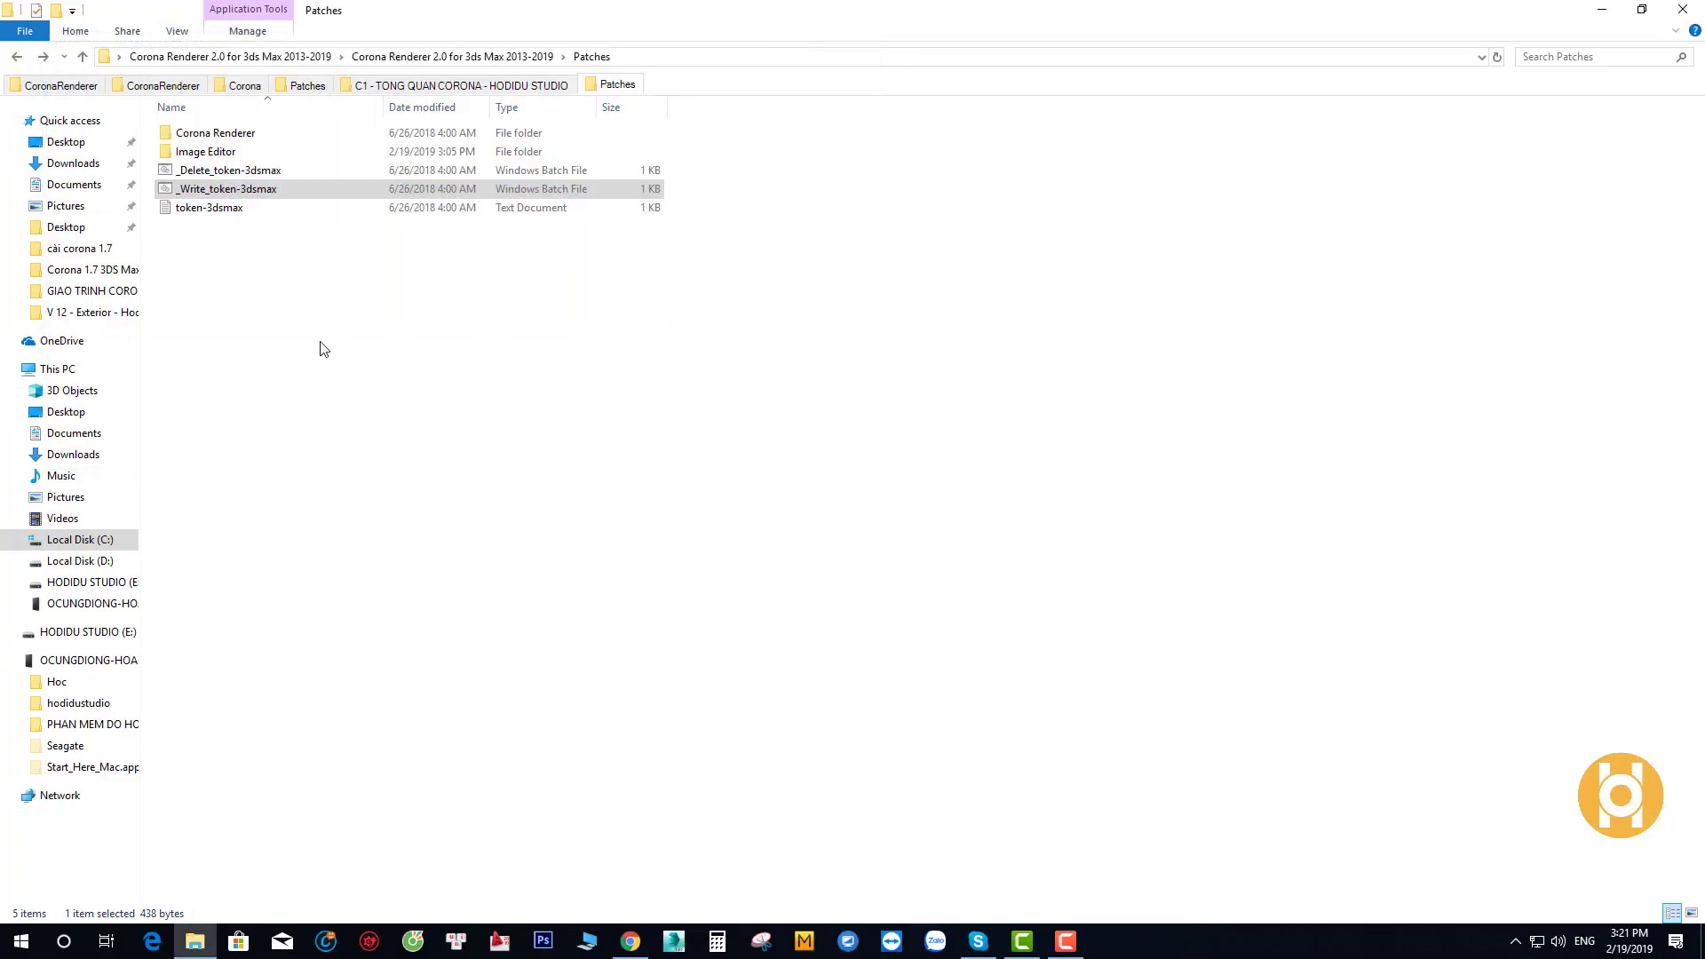
Copy the token-3dsmax file from the Patches folder
{"action": "left_click", "coordinate": [258, 208]}
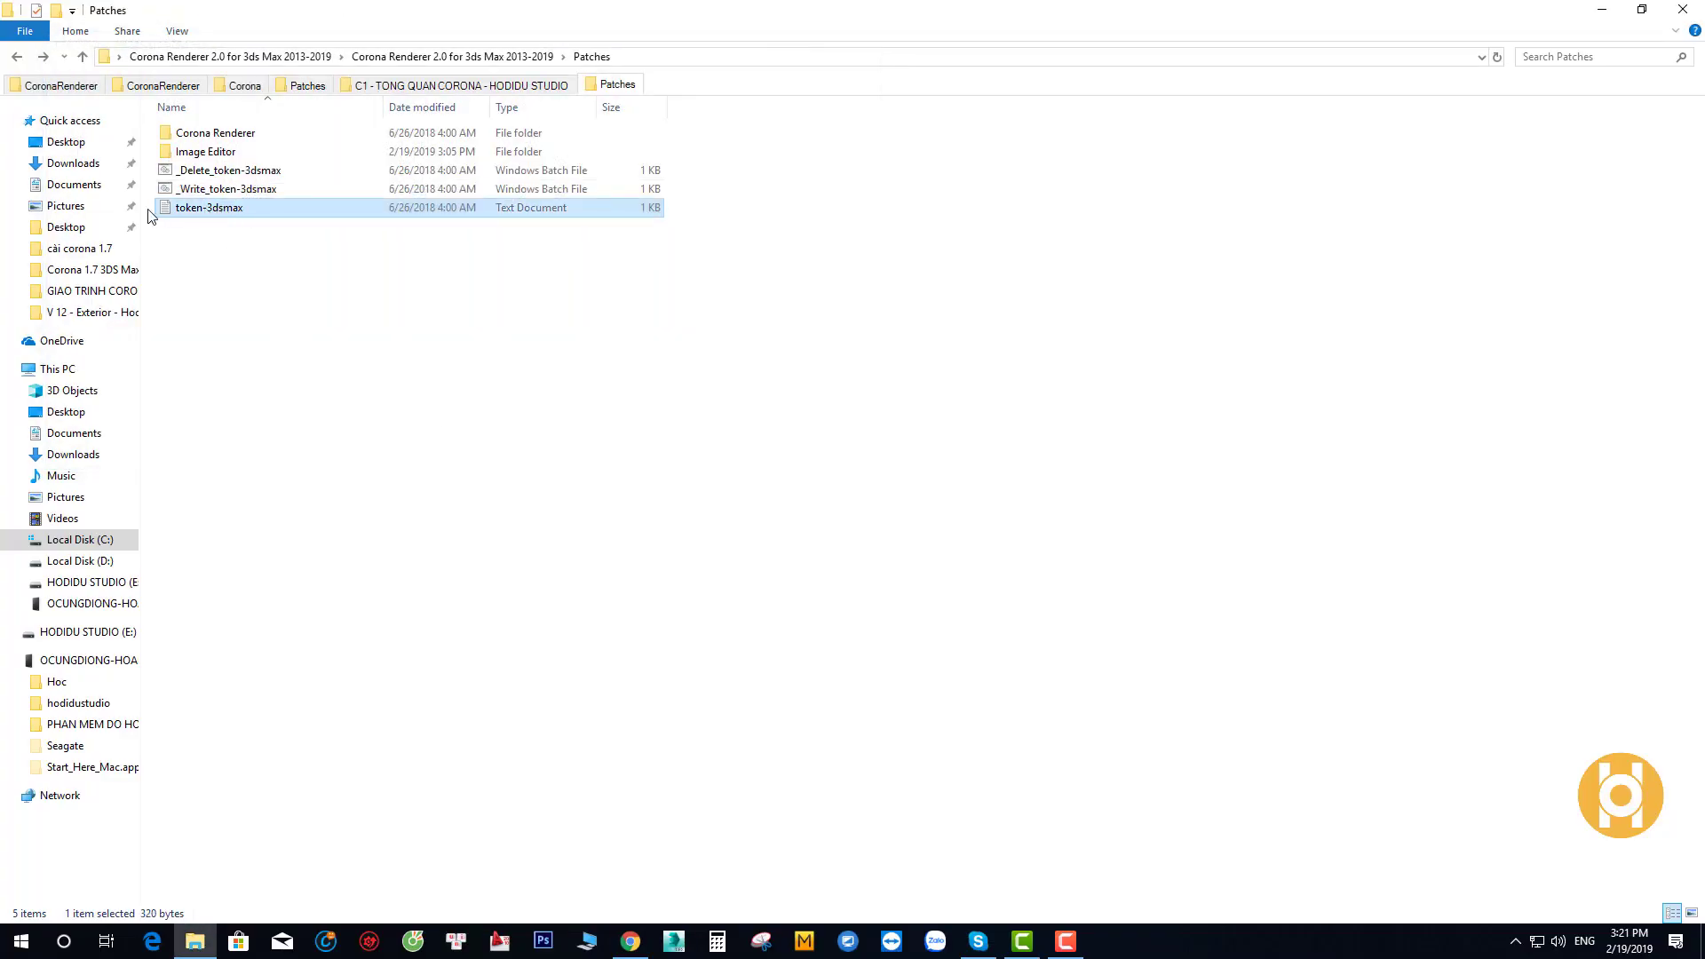
{"action": "mouse_move", "coordinate": [209, 208]}
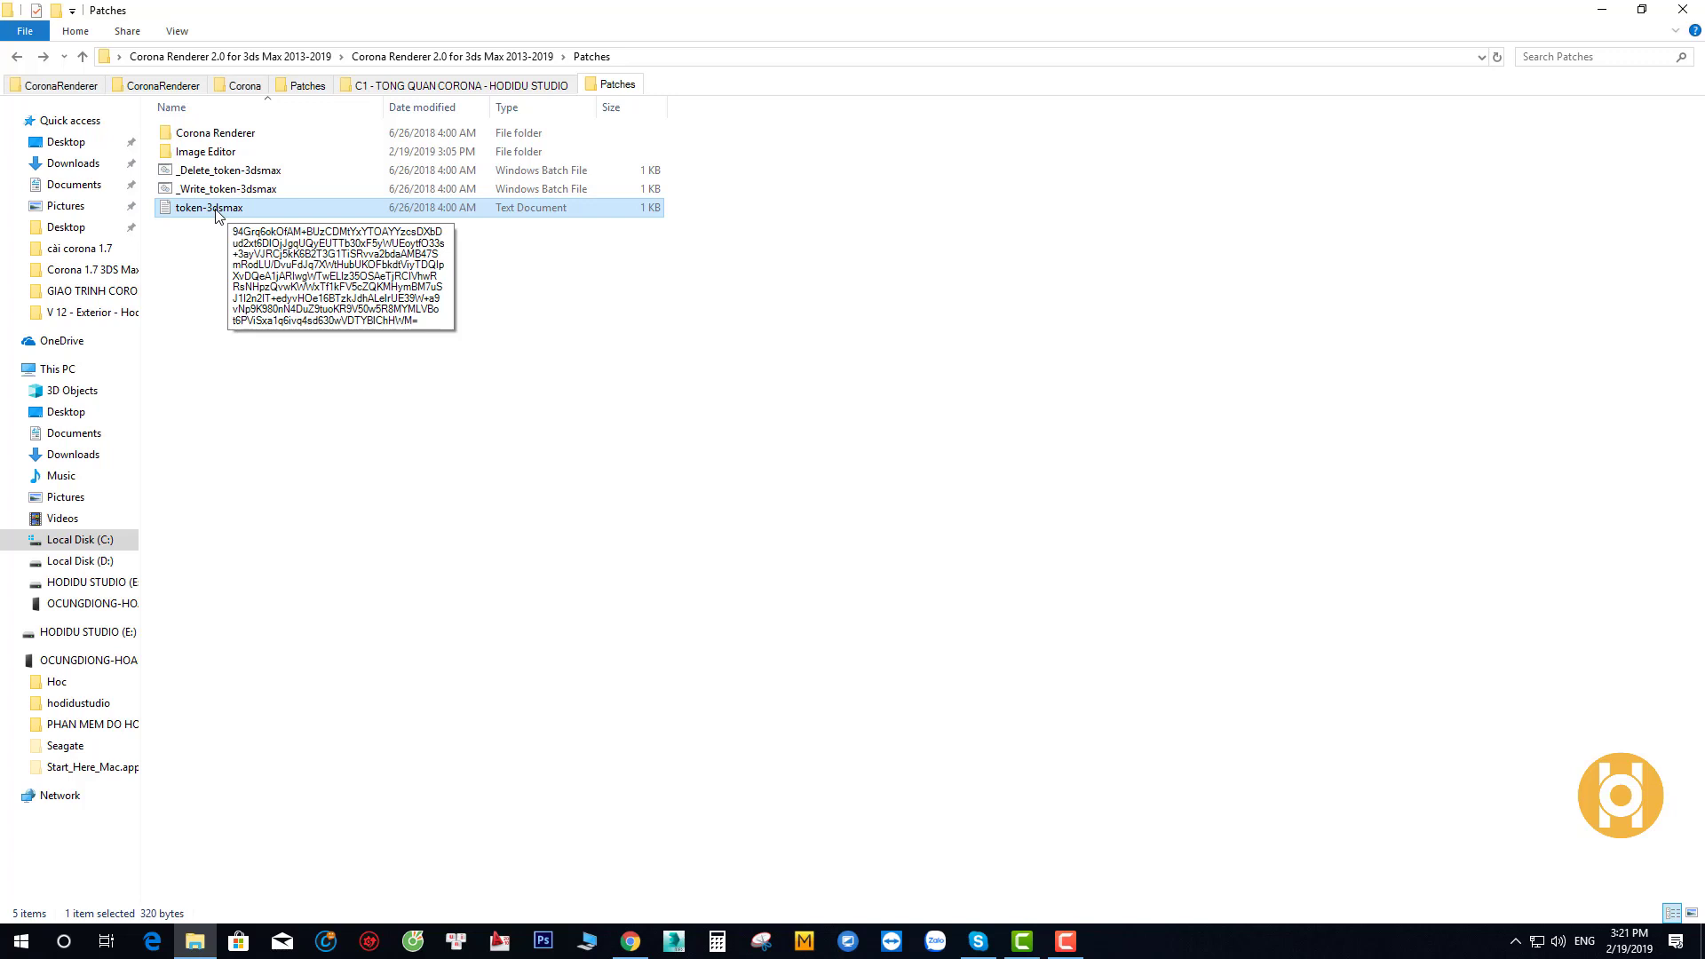
{"action": "right_click", "coordinate": [236, 215]}
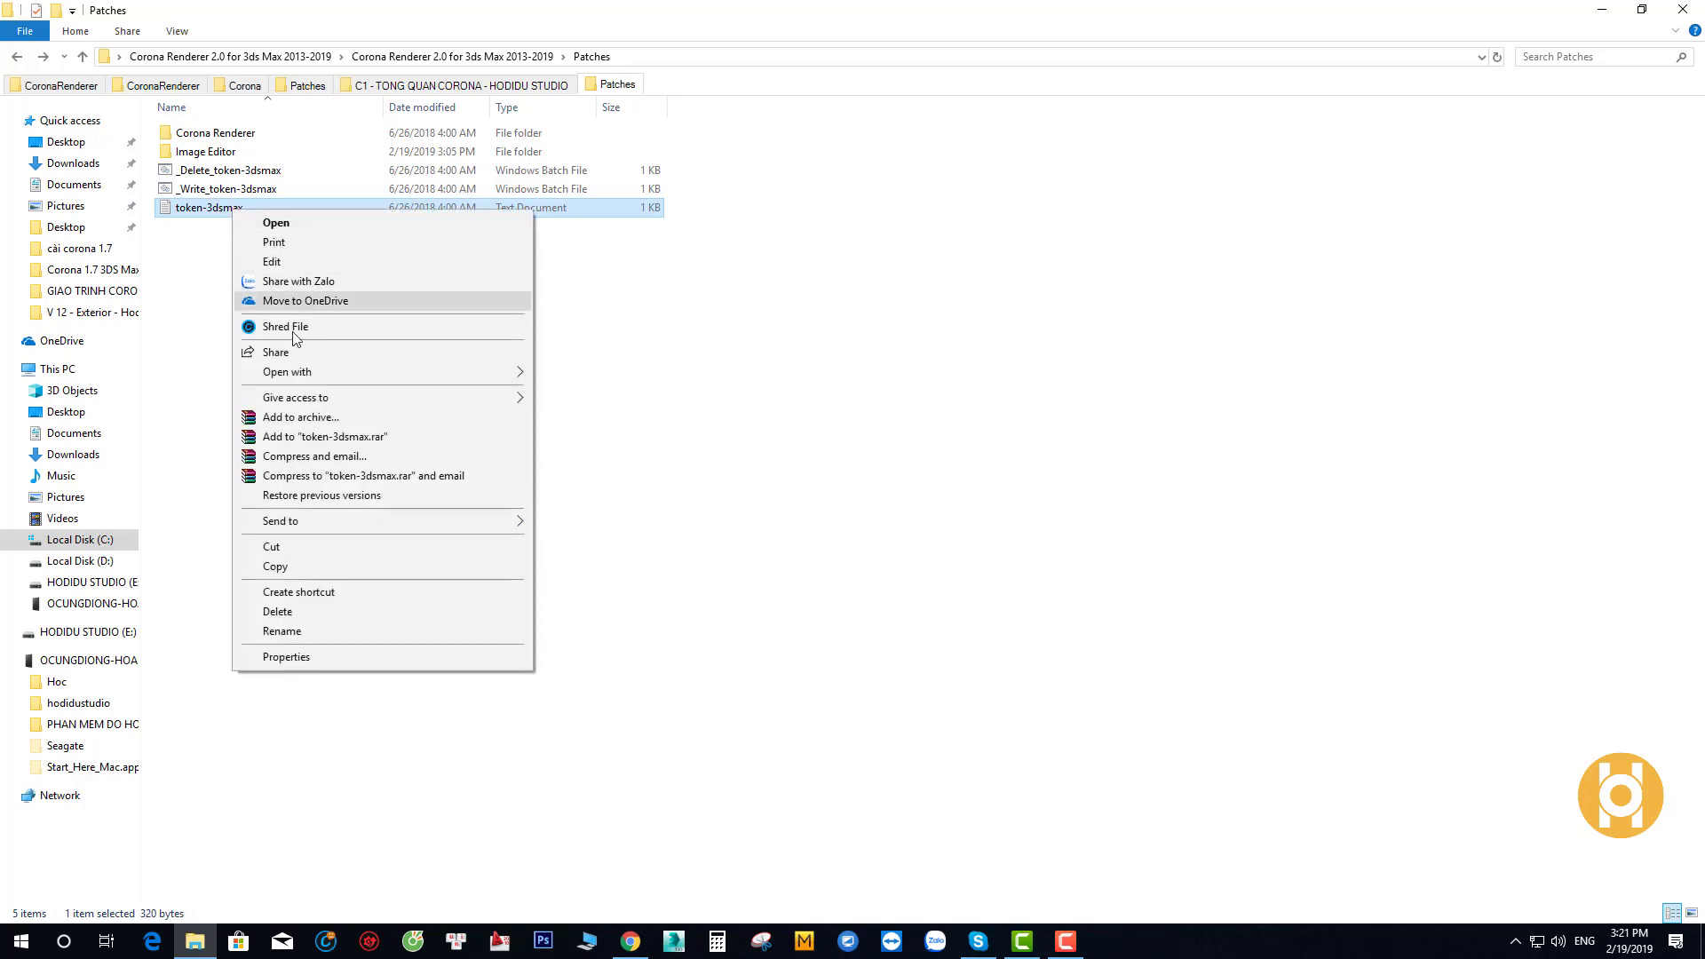
{"action": "left_click", "coordinate": [284, 573]}
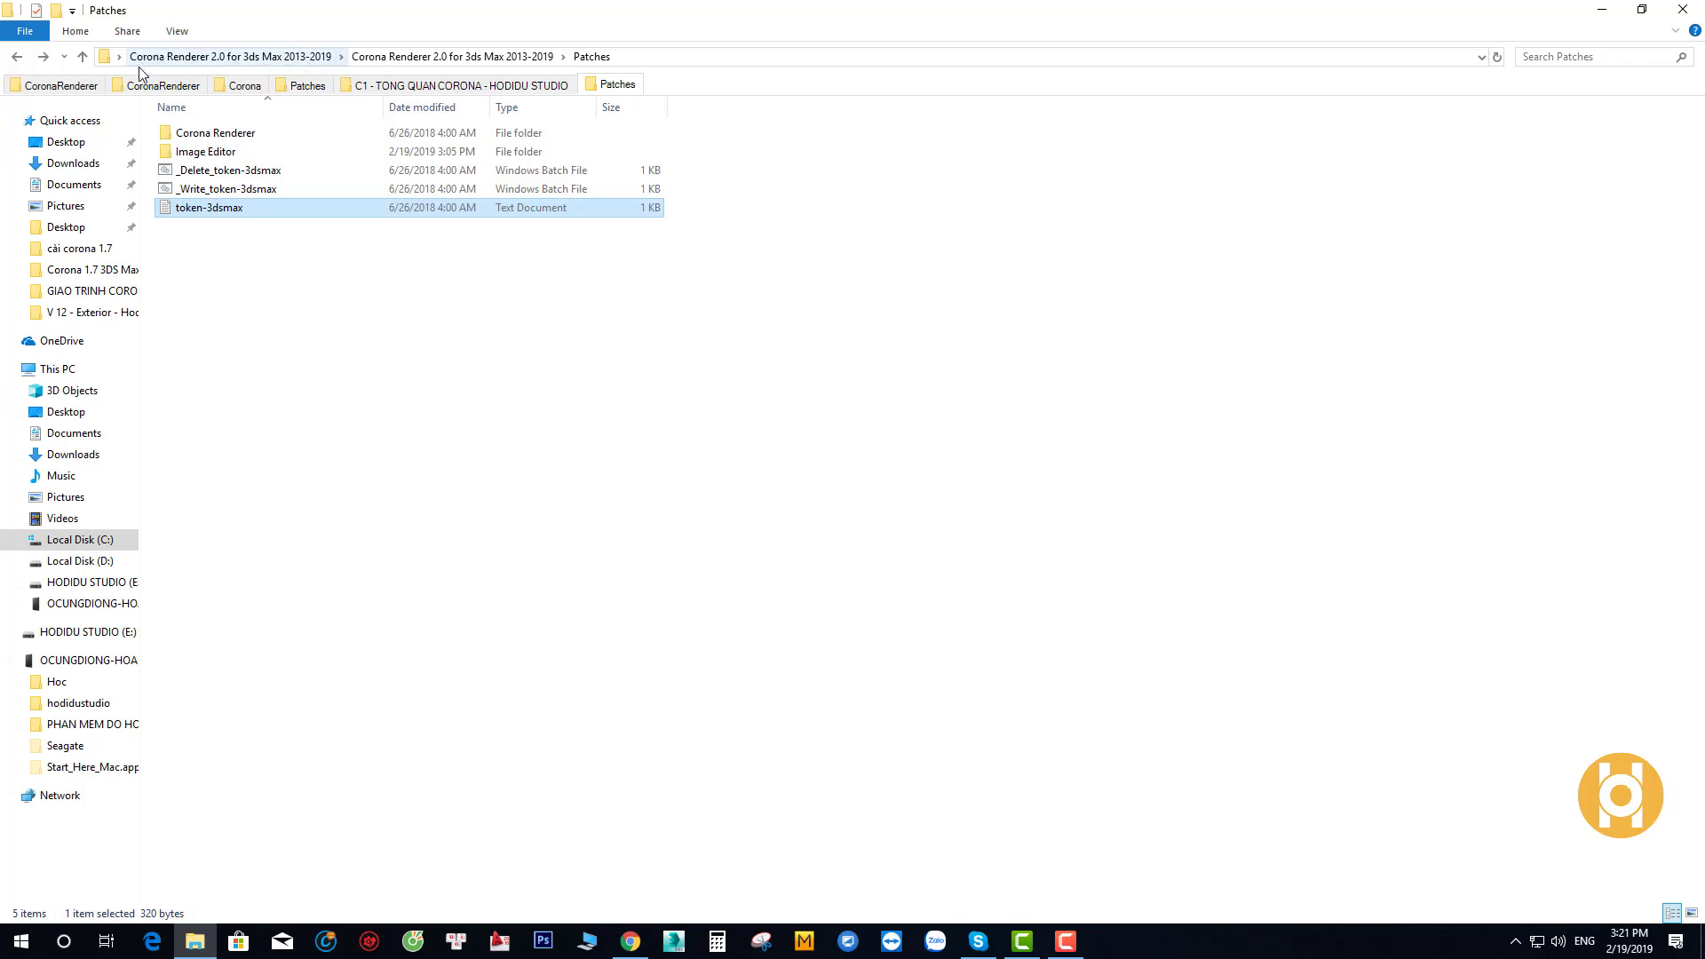
Browse to C: > Users > the user's profile > AppData > Local > CoronaRenderer
{"action": "left_click", "coordinate": [78, 539]}
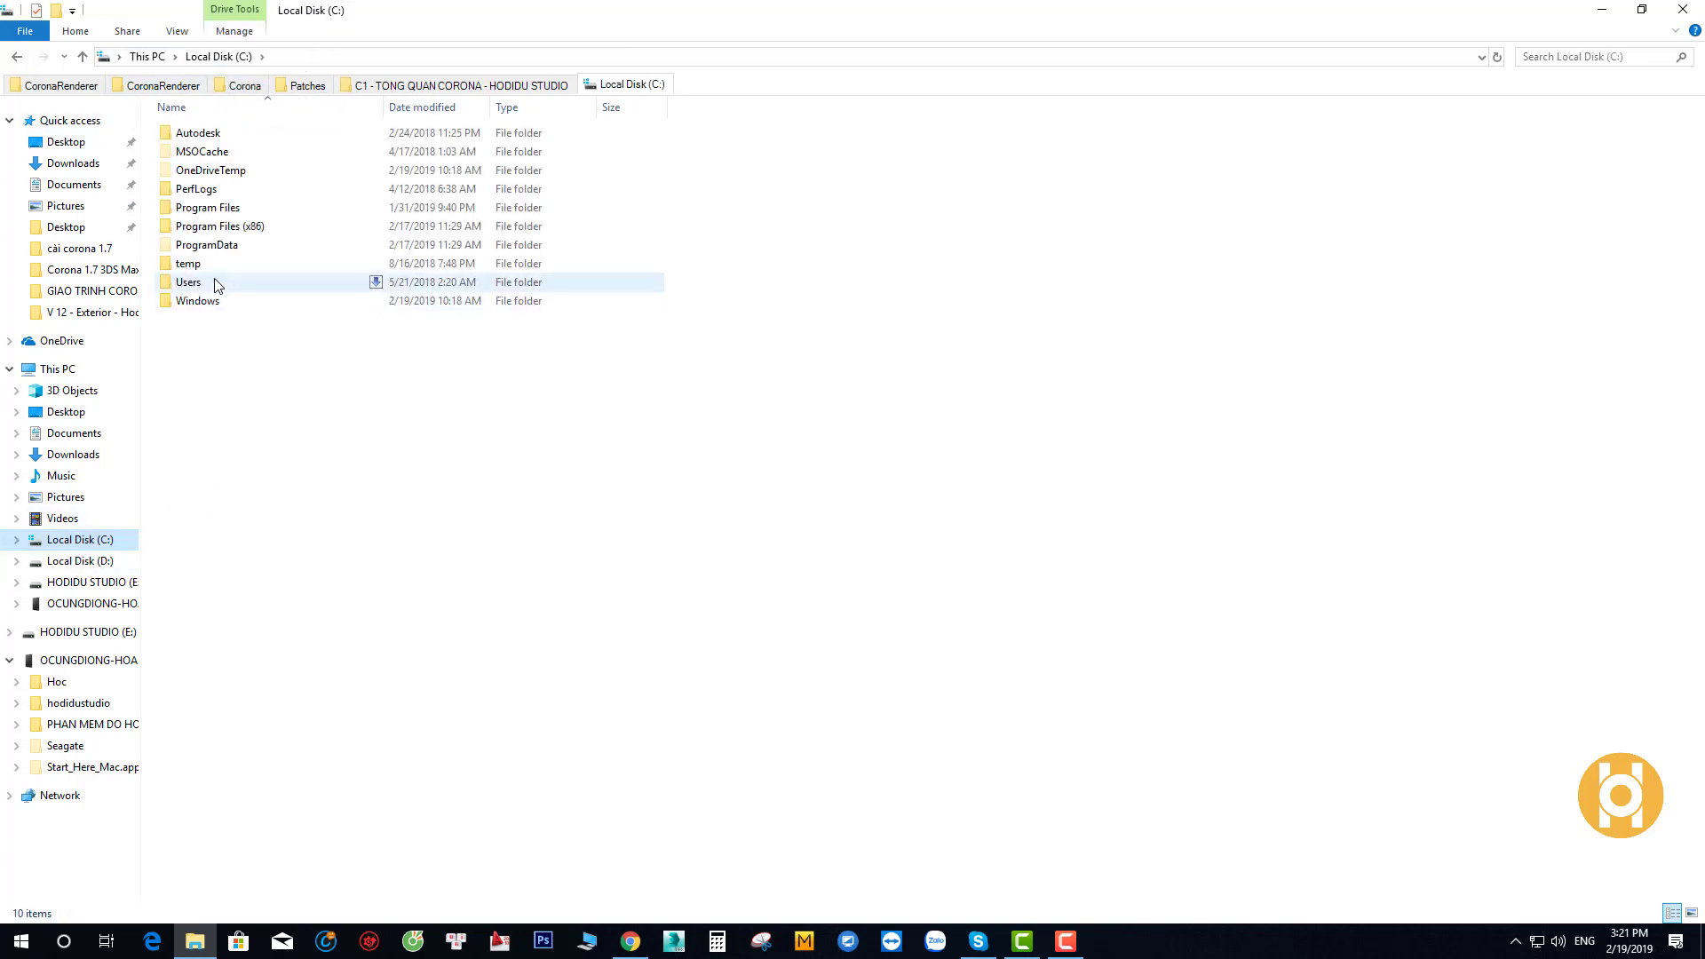
{"action": "left_click", "coordinate": [229, 283]}
{"action": "double_click", "coordinate": [212, 282]}
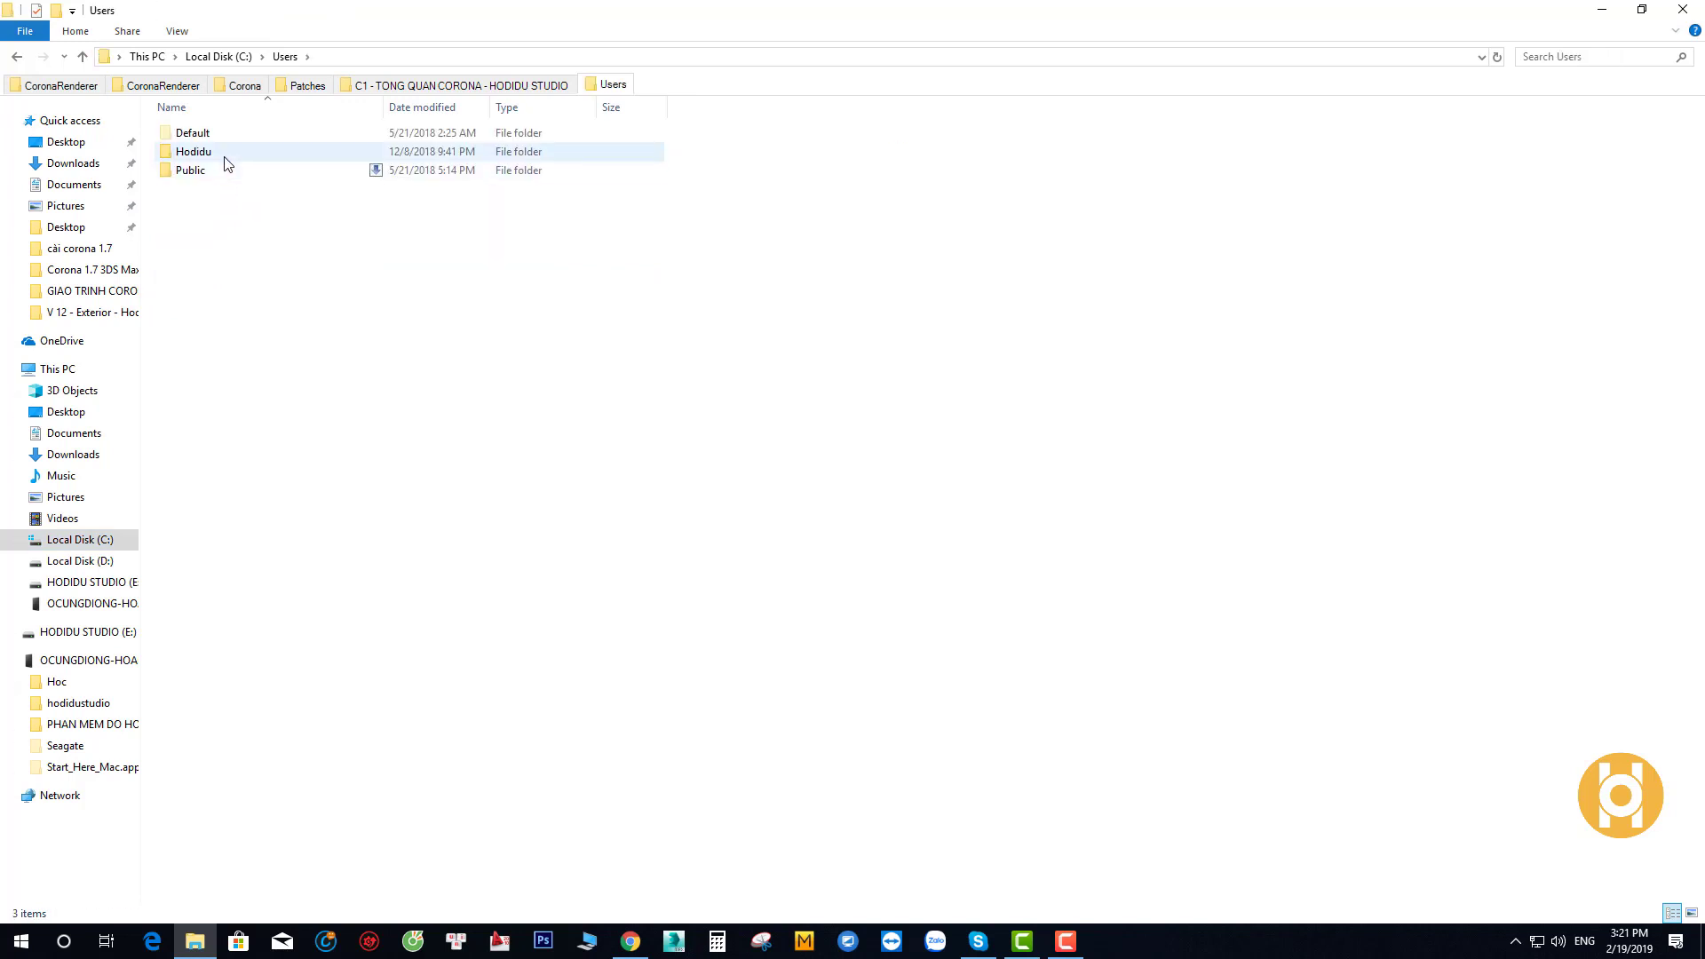
{"action": "left_click", "coordinate": [247, 149]}
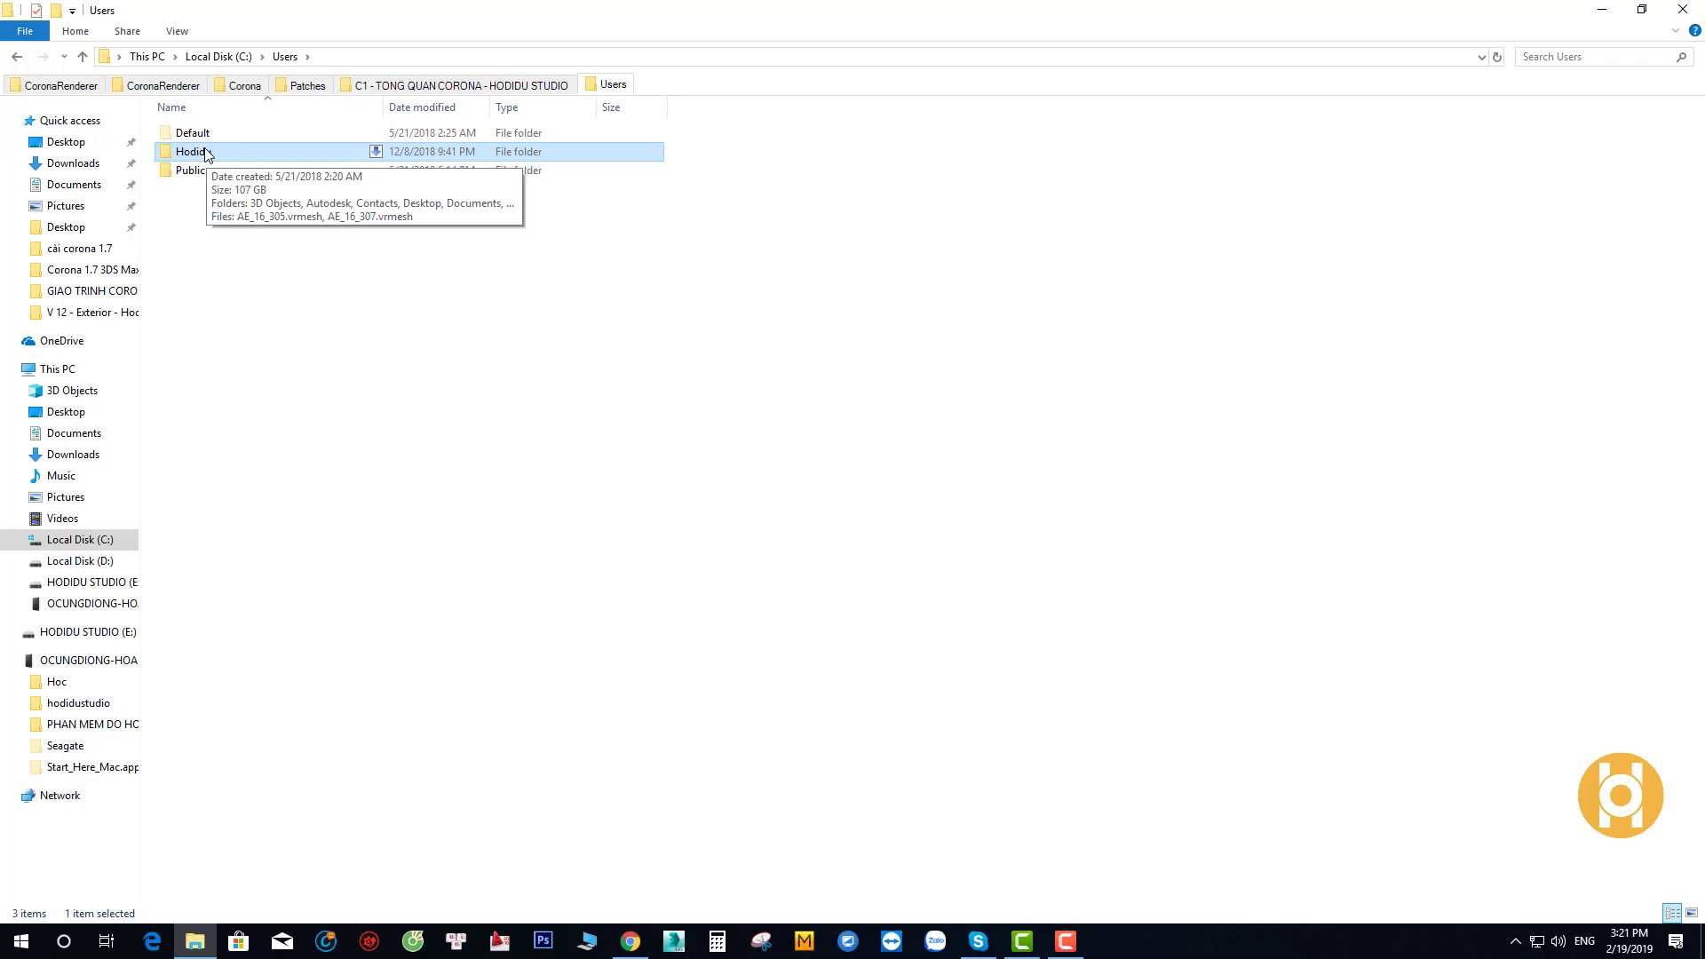
{"action": "double_click", "coordinate": [222, 155]}
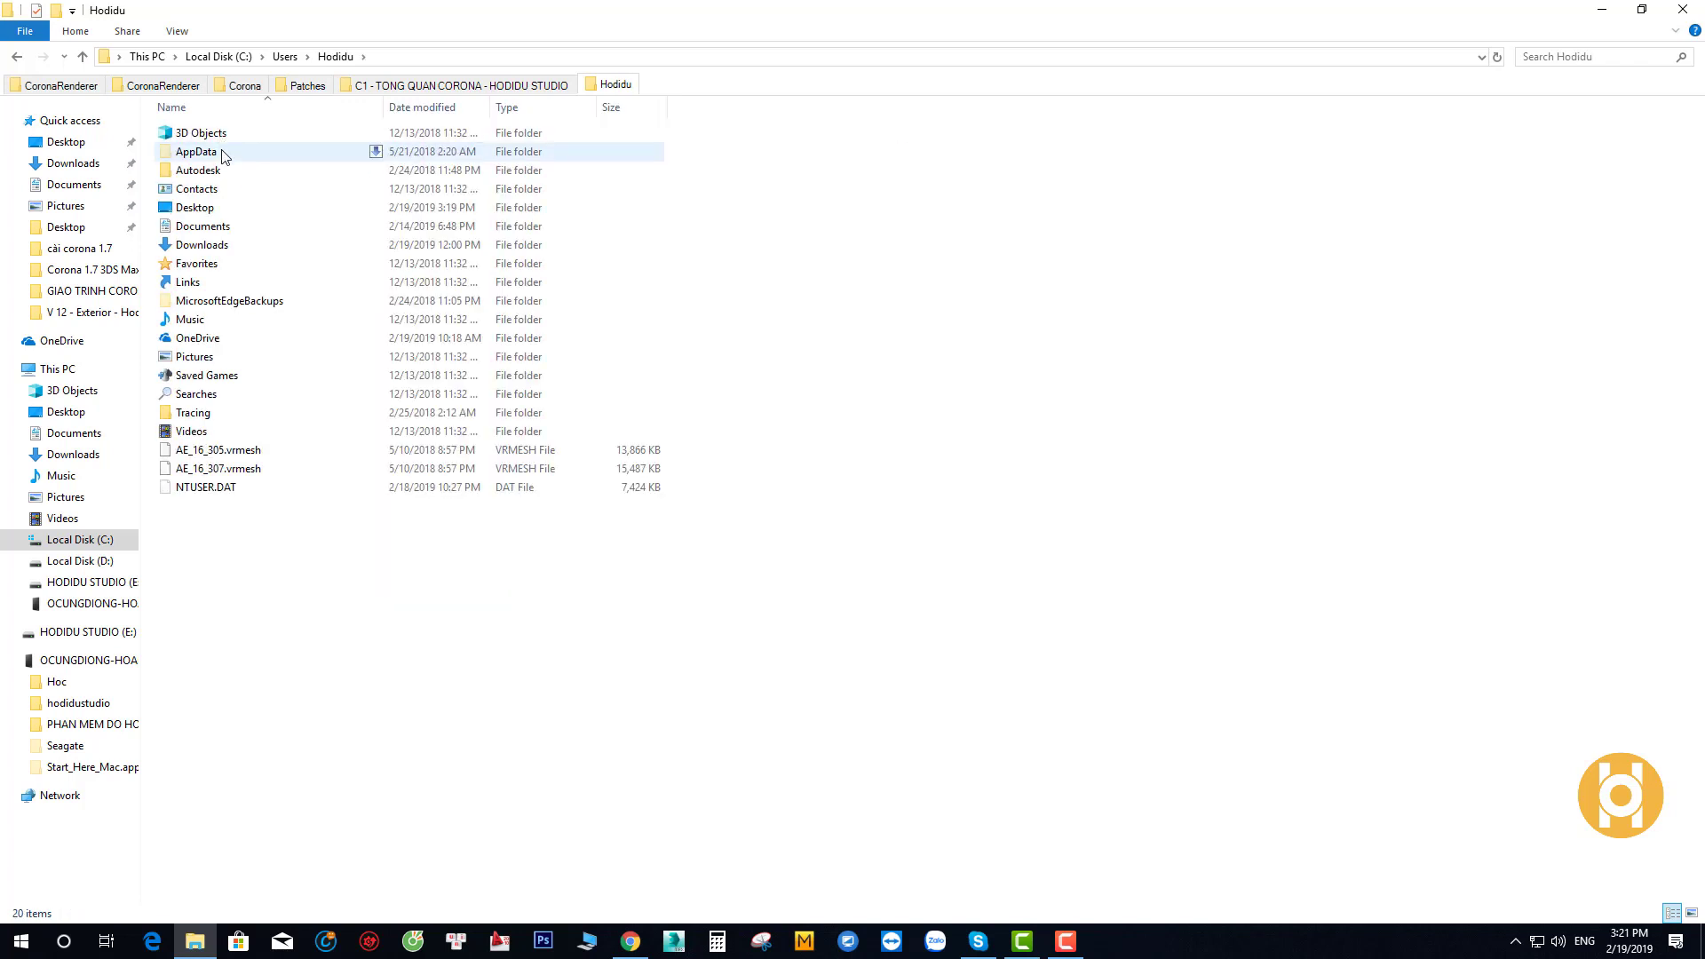
{"action": "double_click", "coordinate": [222, 152]}
{"action": "double_click", "coordinate": [224, 135]}
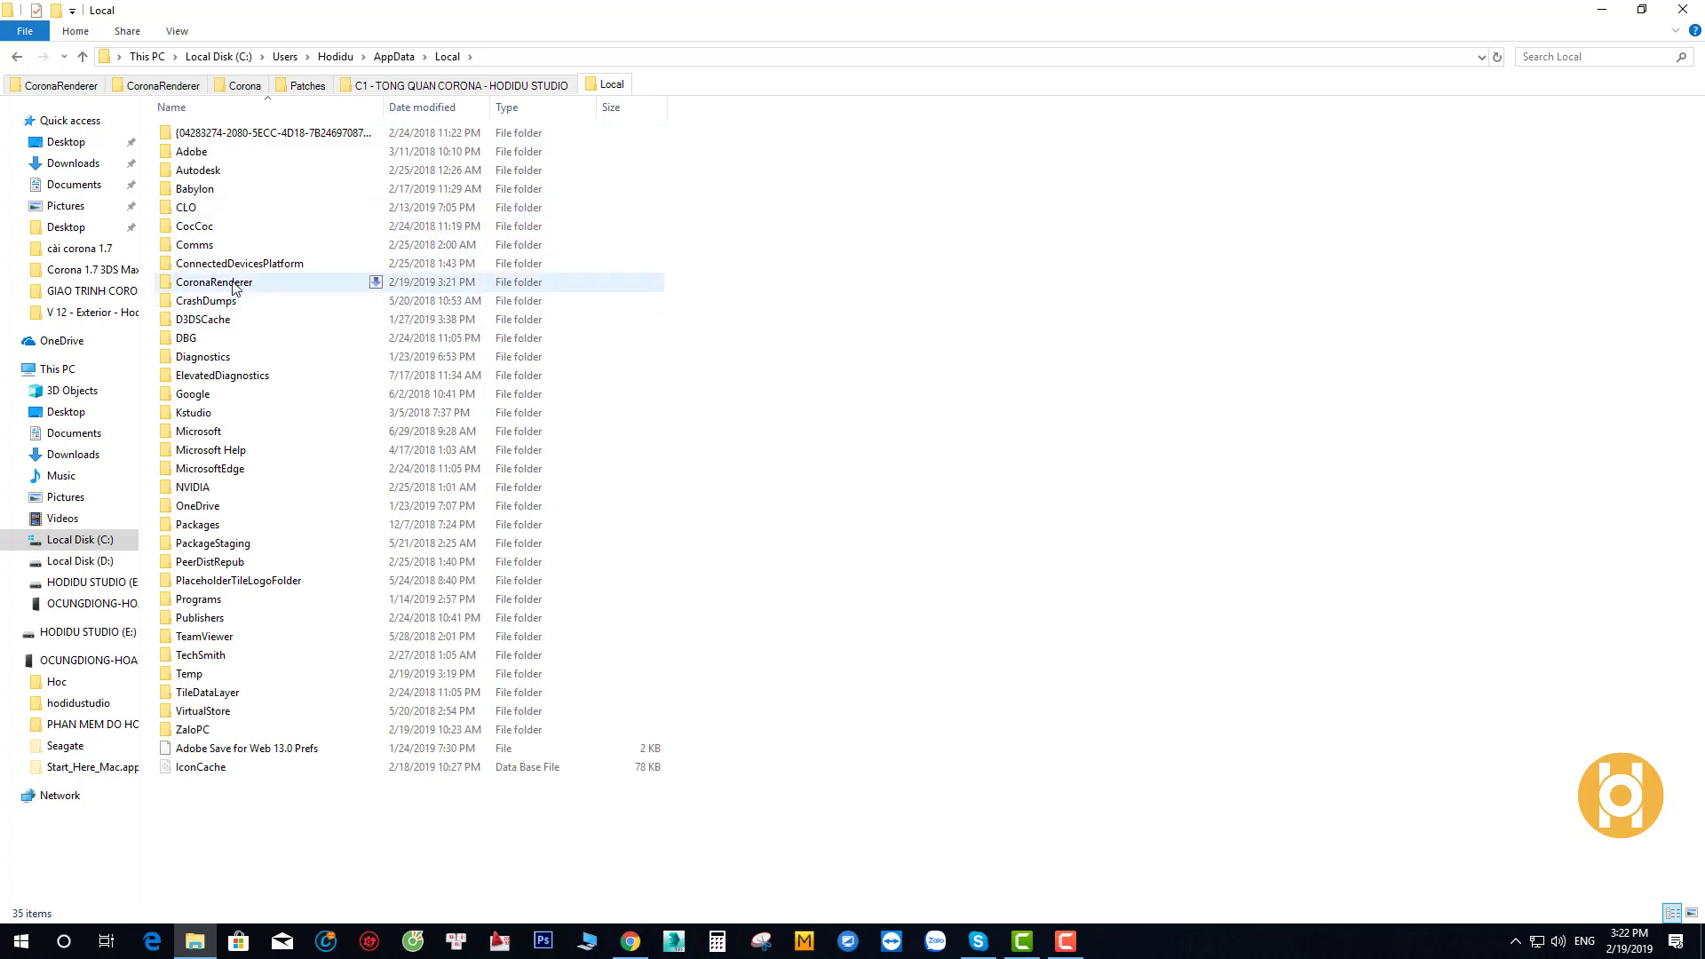
{"action": "double_click", "coordinate": [214, 283]}
Paste token-3dsmax there, replacing the existing file, and close Explorer to show the desktop
{"action": "right_click", "coordinate": [313, 310]}
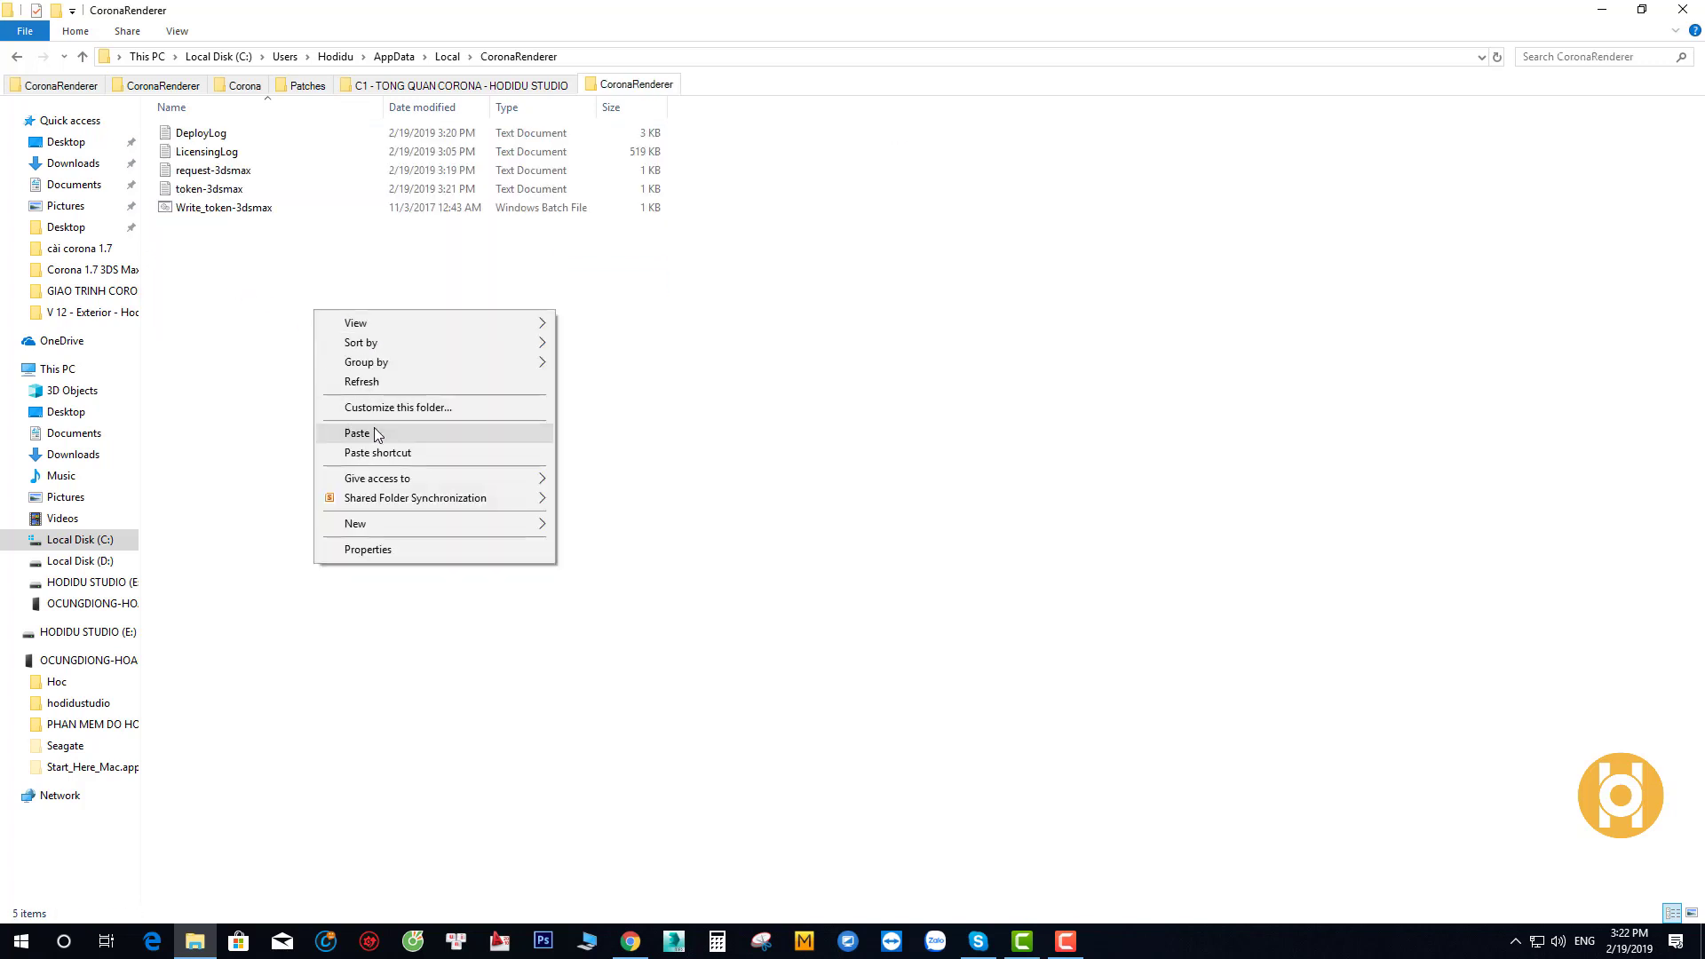
{"action": "left_click", "coordinate": [375, 433]}
{"action": "left_click", "coordinate": [775, 355]}
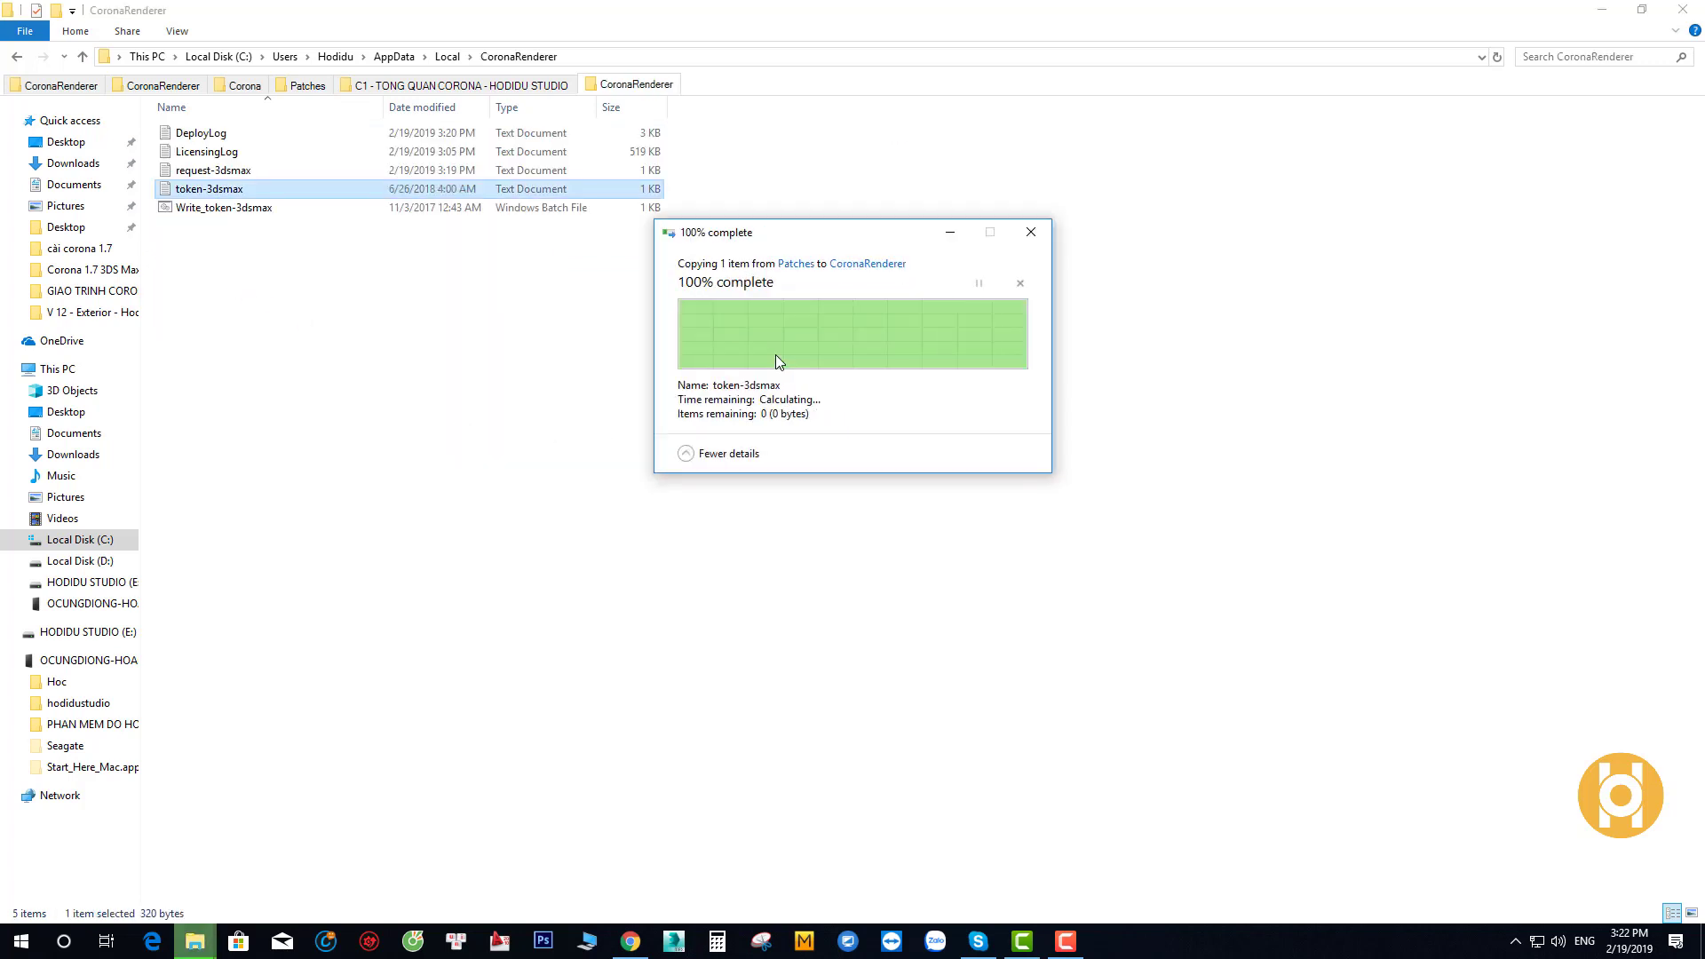
{"action": "left_click", "coordinate": [1601, 9]}
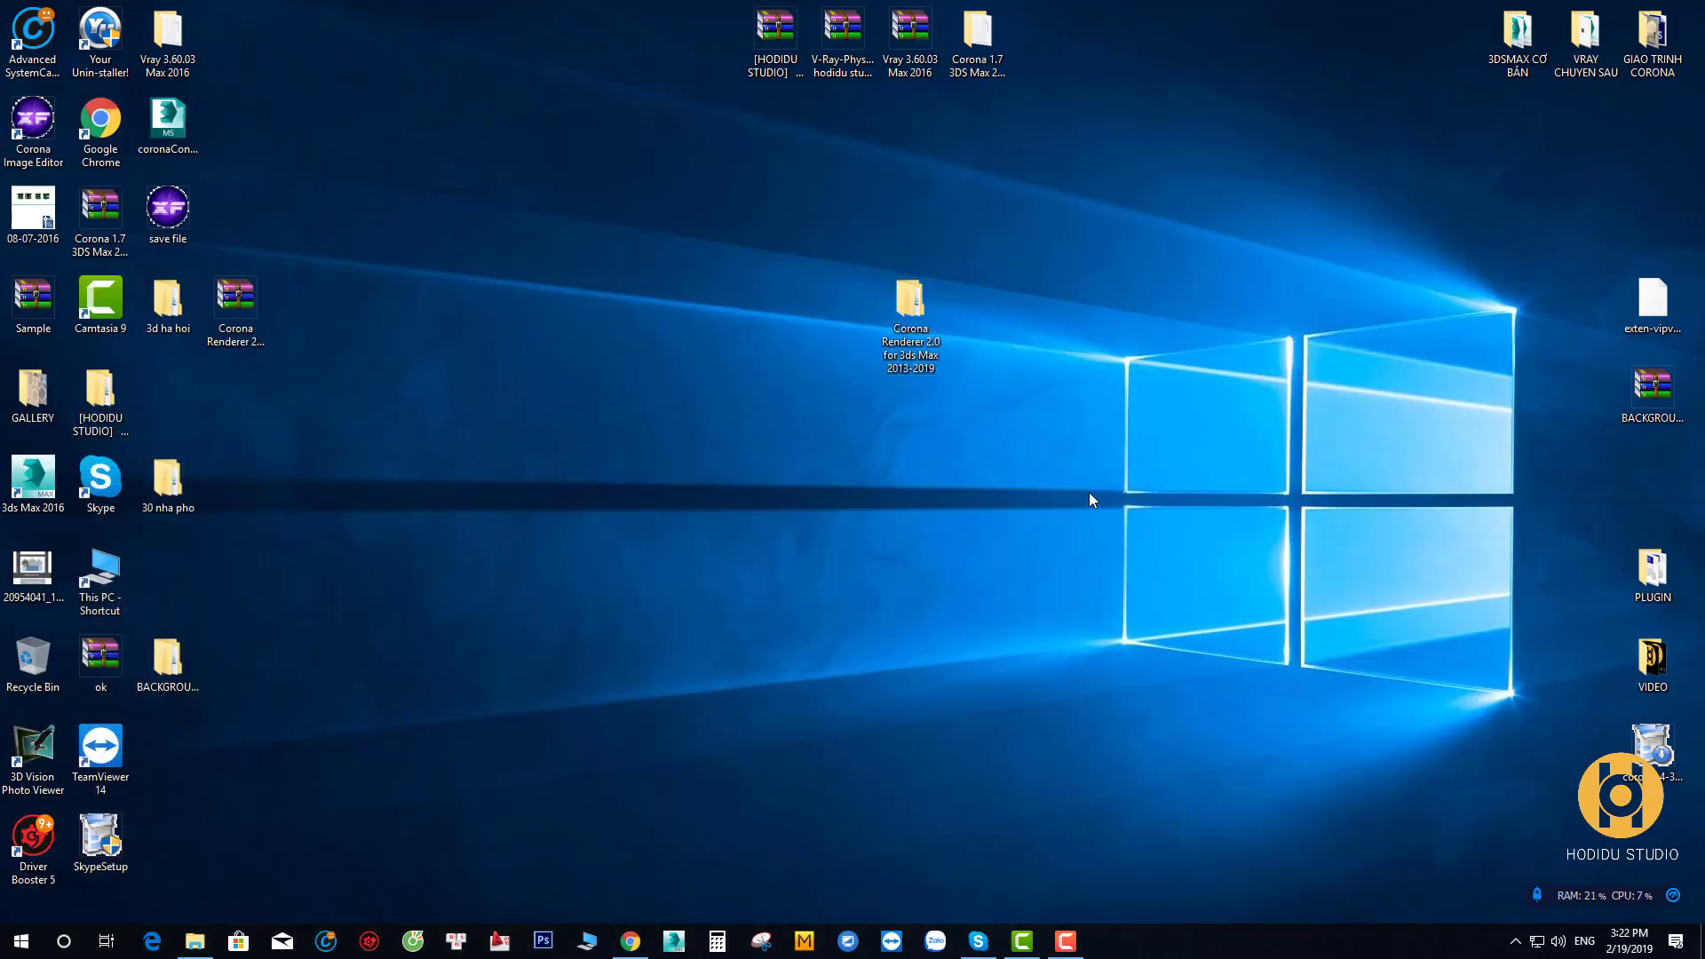
Start 3ds Max 2016 from the taskbar and wait for the empty Untitled scene
{"action": "left_click", "coordinate": [674, 941]}
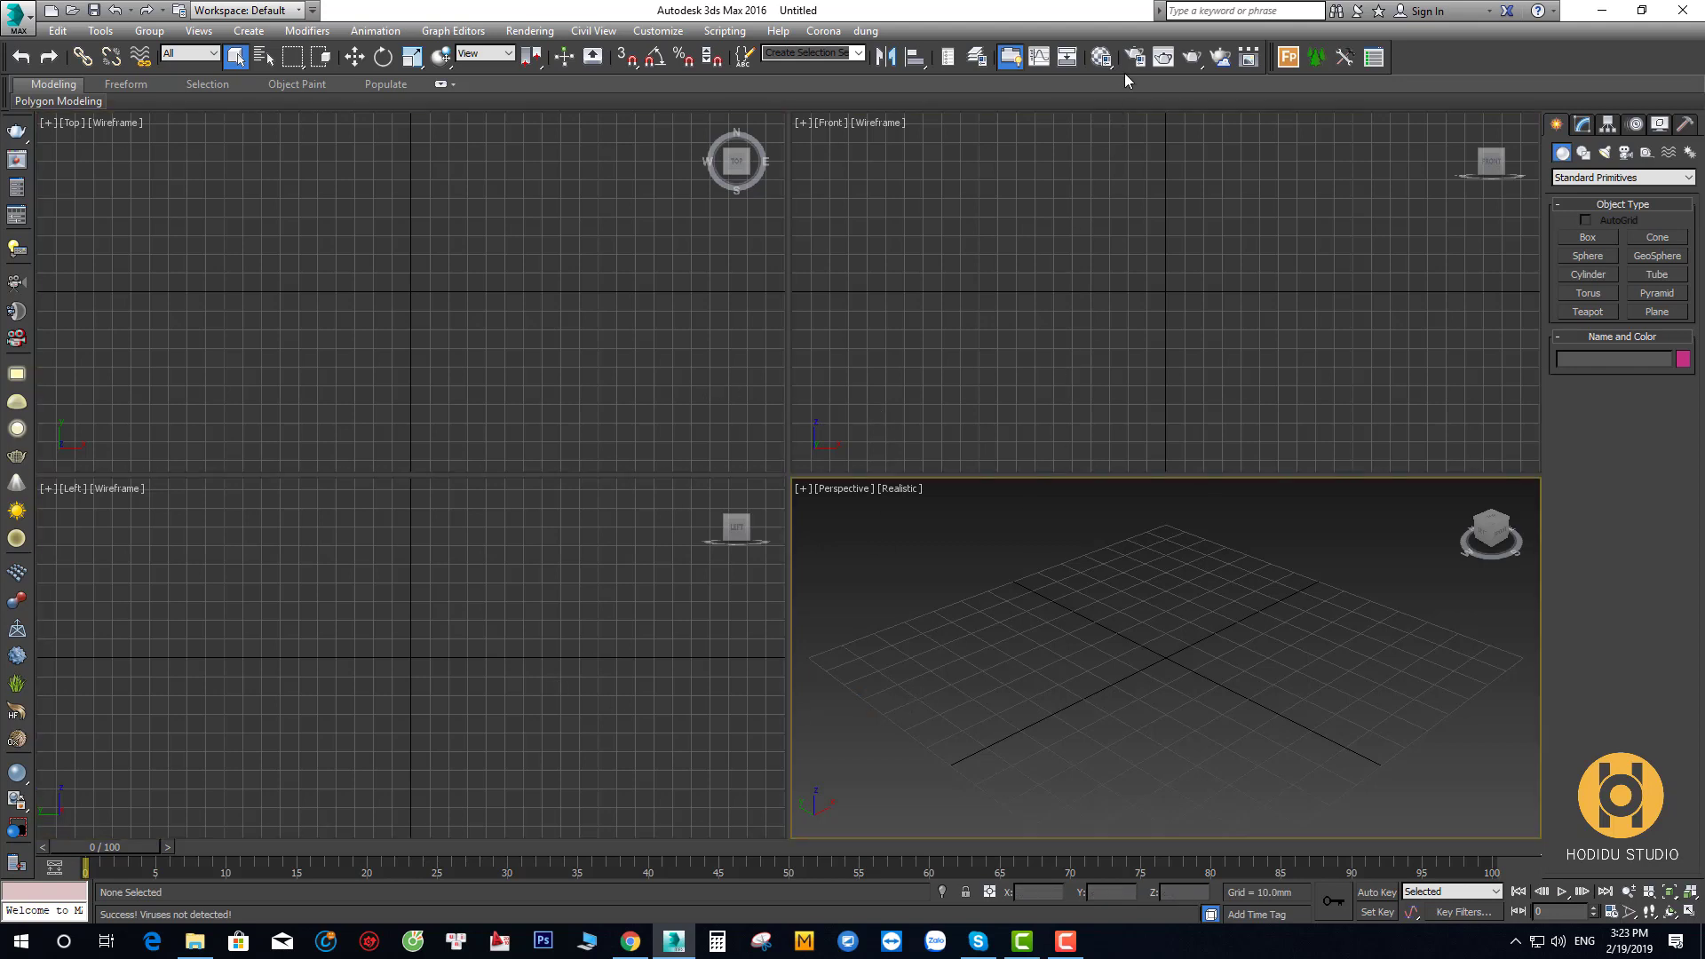
Set CoronaRenderer as the renderer in Render Setup and start a test render
{"action": "key", "text": "F10"}
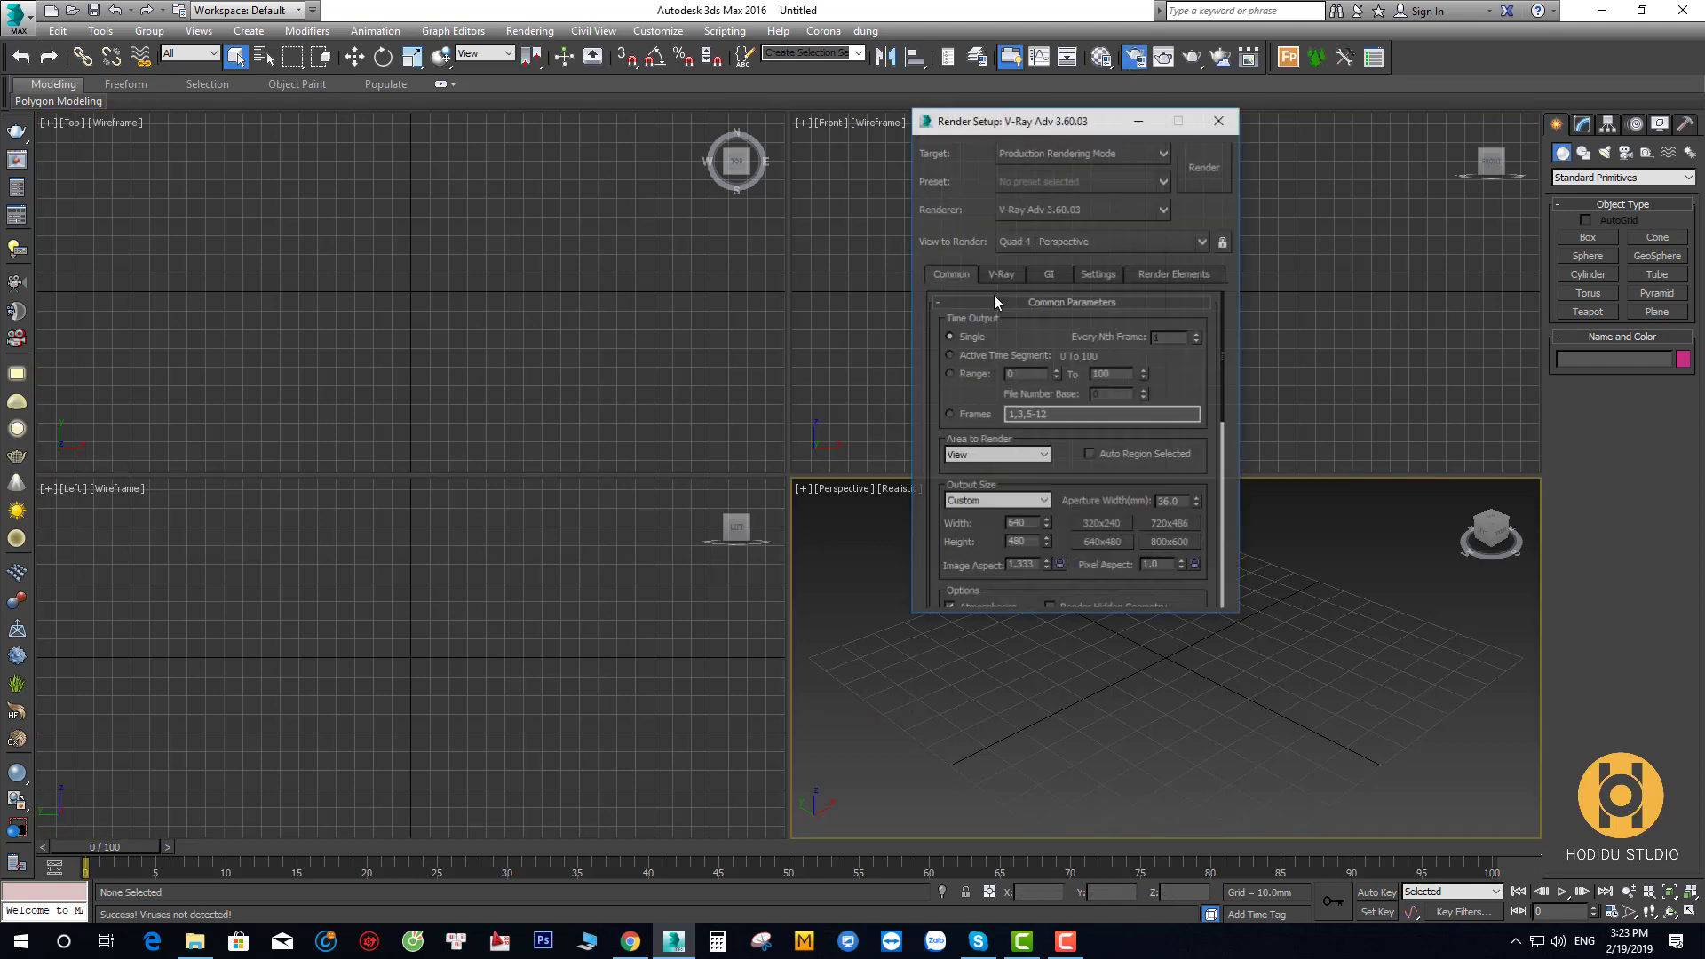
{"action": "left_click", "coordinate": [1052, 210]}
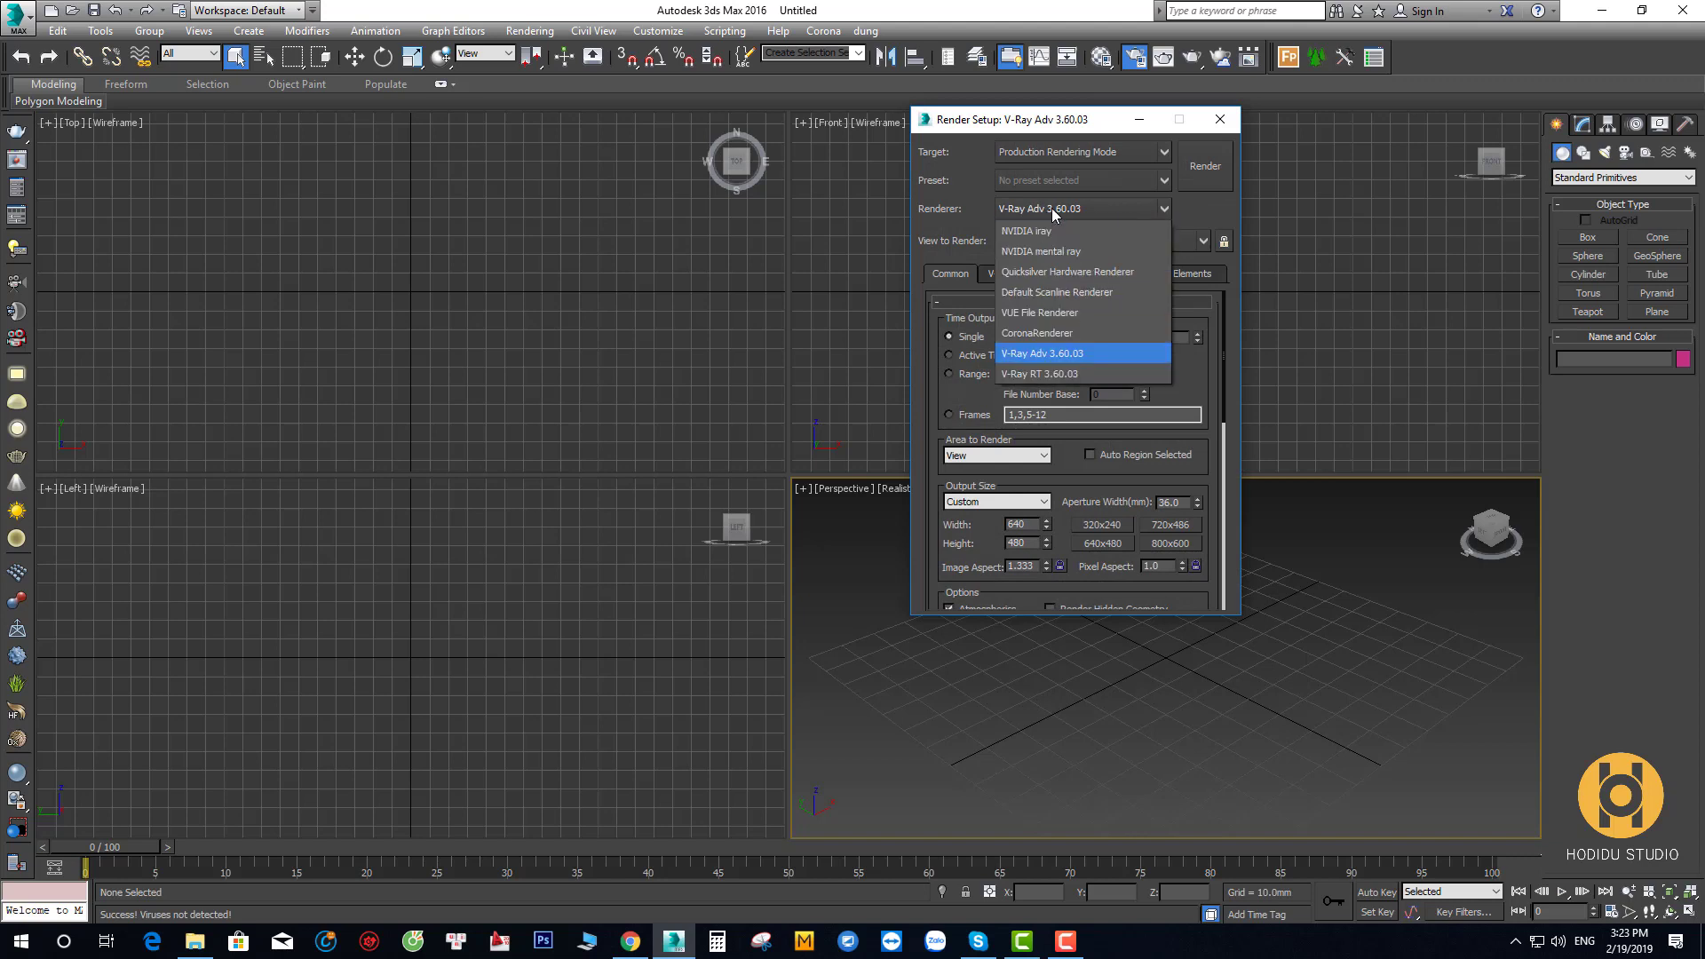
{"action": "left_click", "coordinate": [1059, 338]}
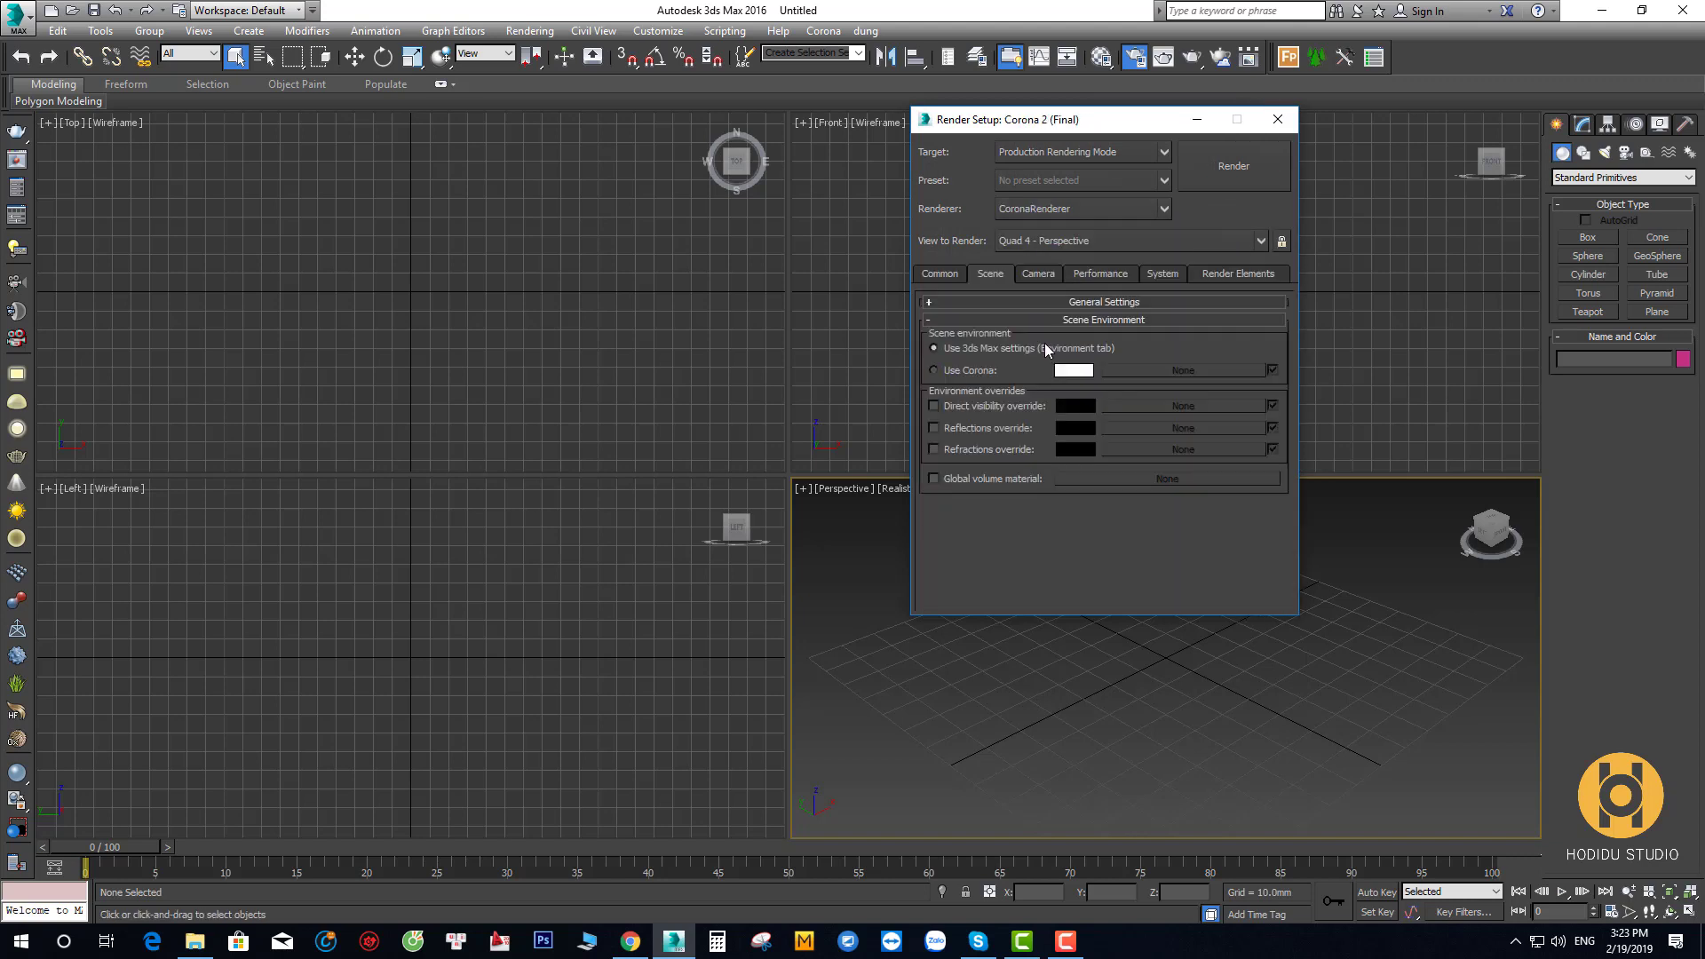
{"action": "left_click", "coordinate": [1237, 168]}
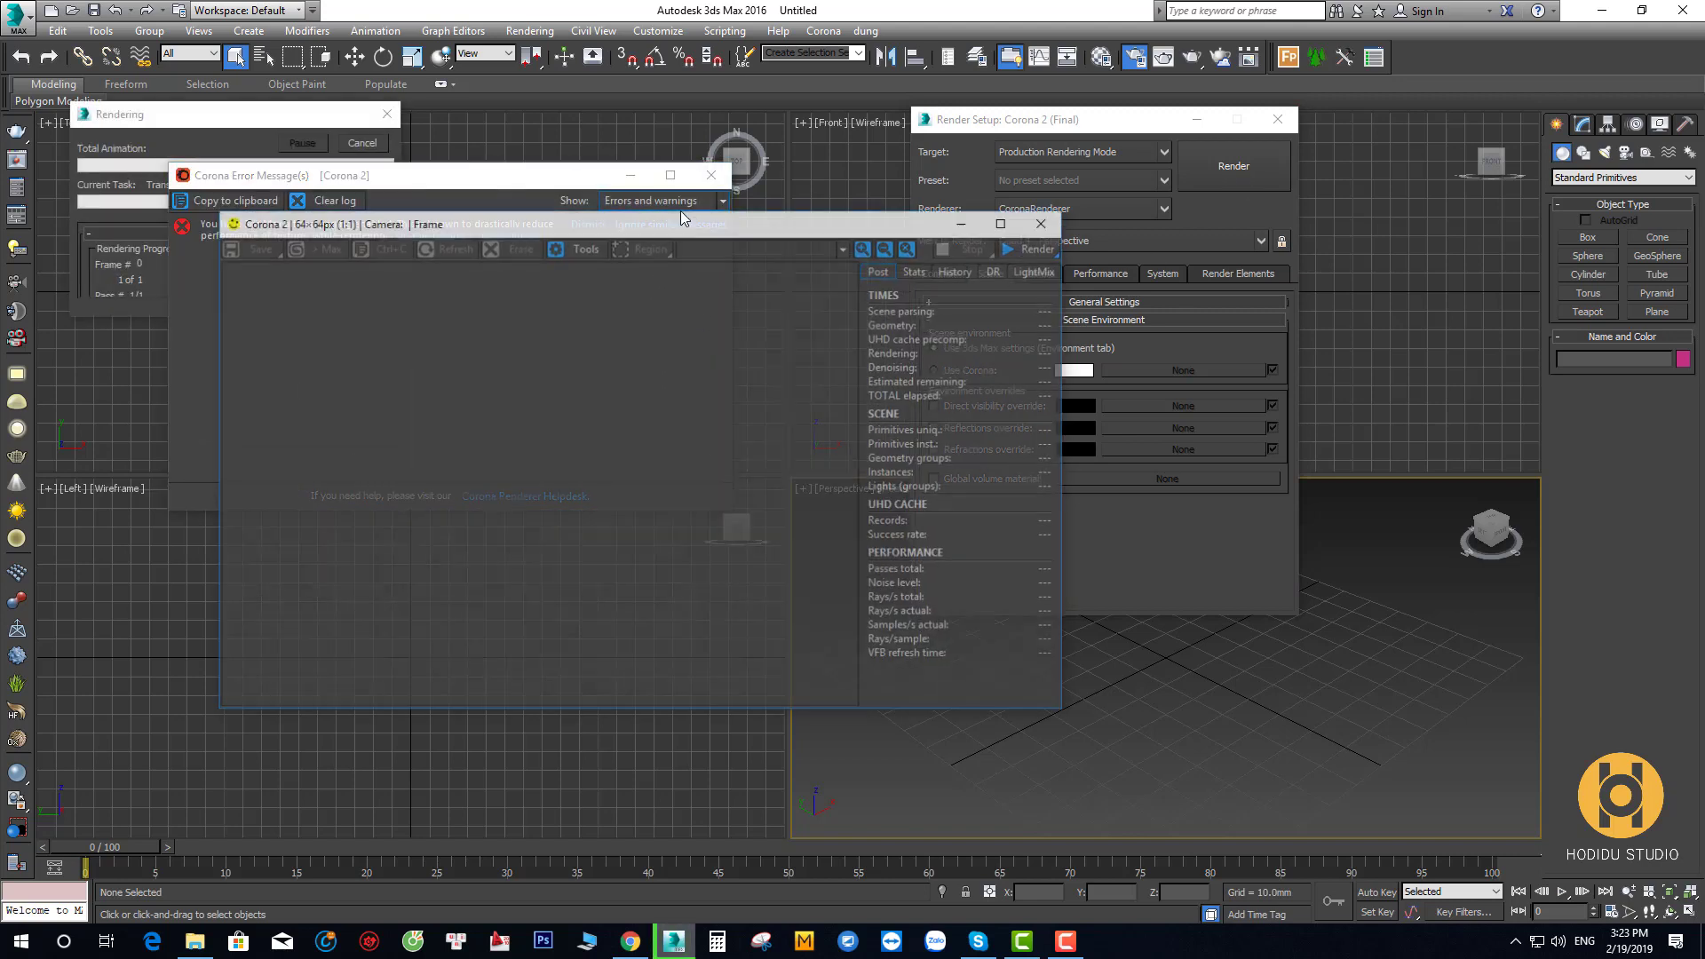
Dismiss the Corona error, then close the progress, frame buffer and Render Setup windows
{"action": "left_click", "coordinate": [711, 188]}
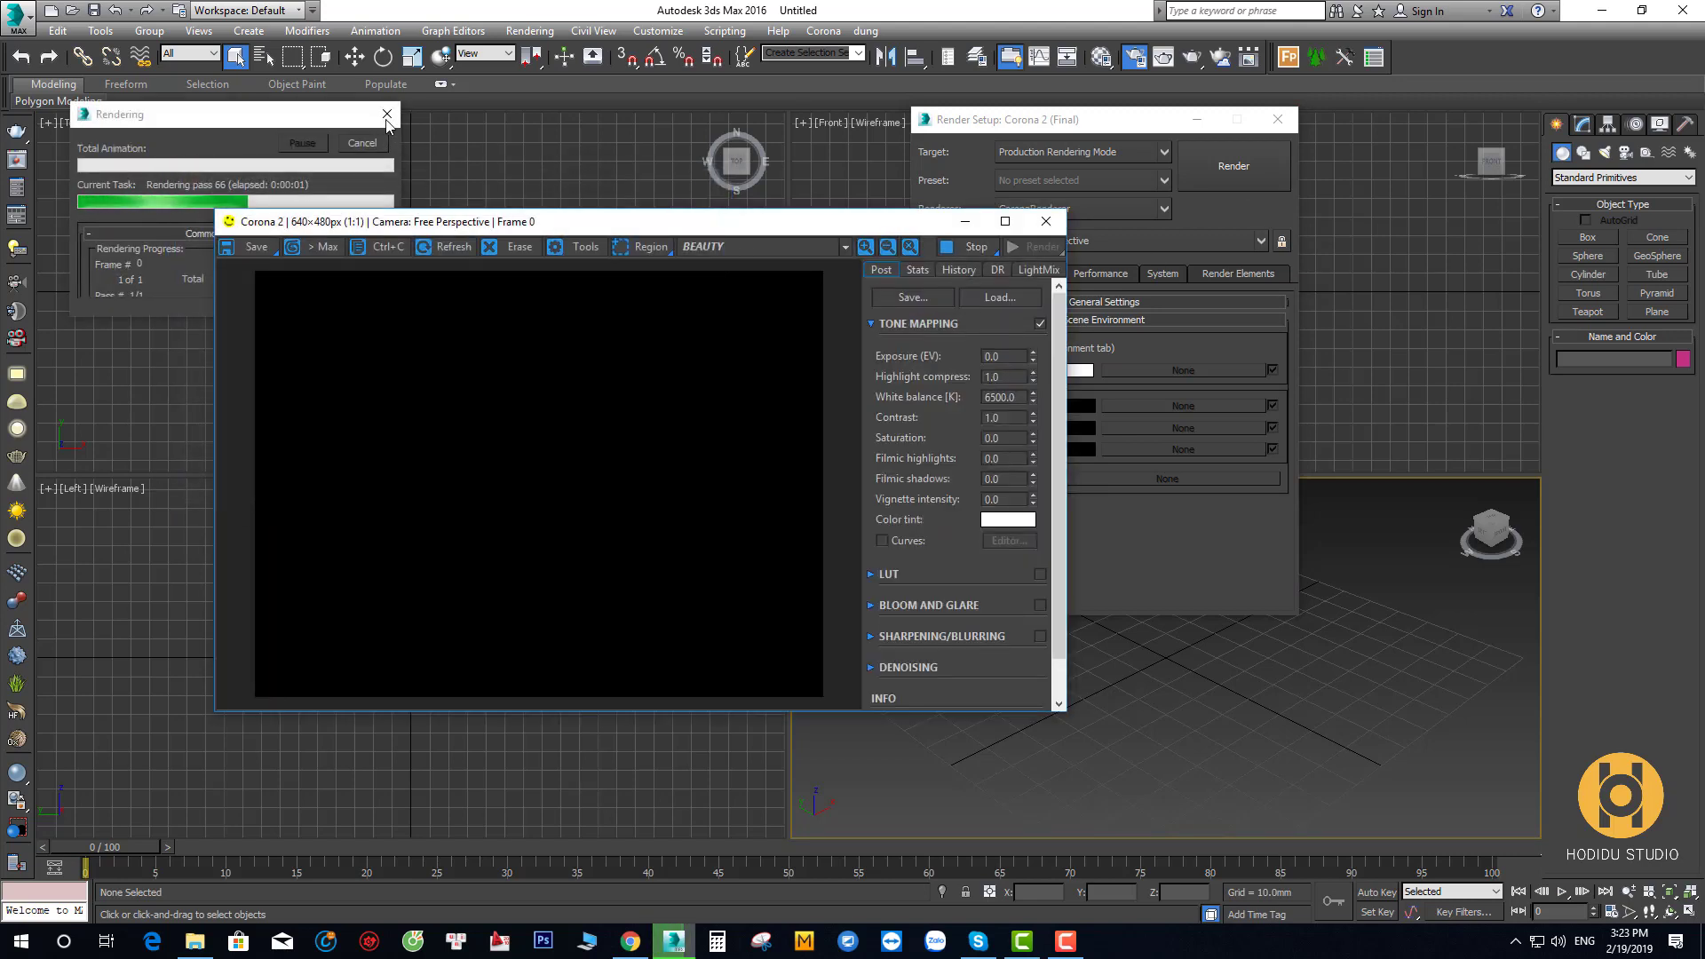
{"action": "left_click", "coordinate": [387, 114]}
{"action": "left_click", "coordinate": [1046, 222]}
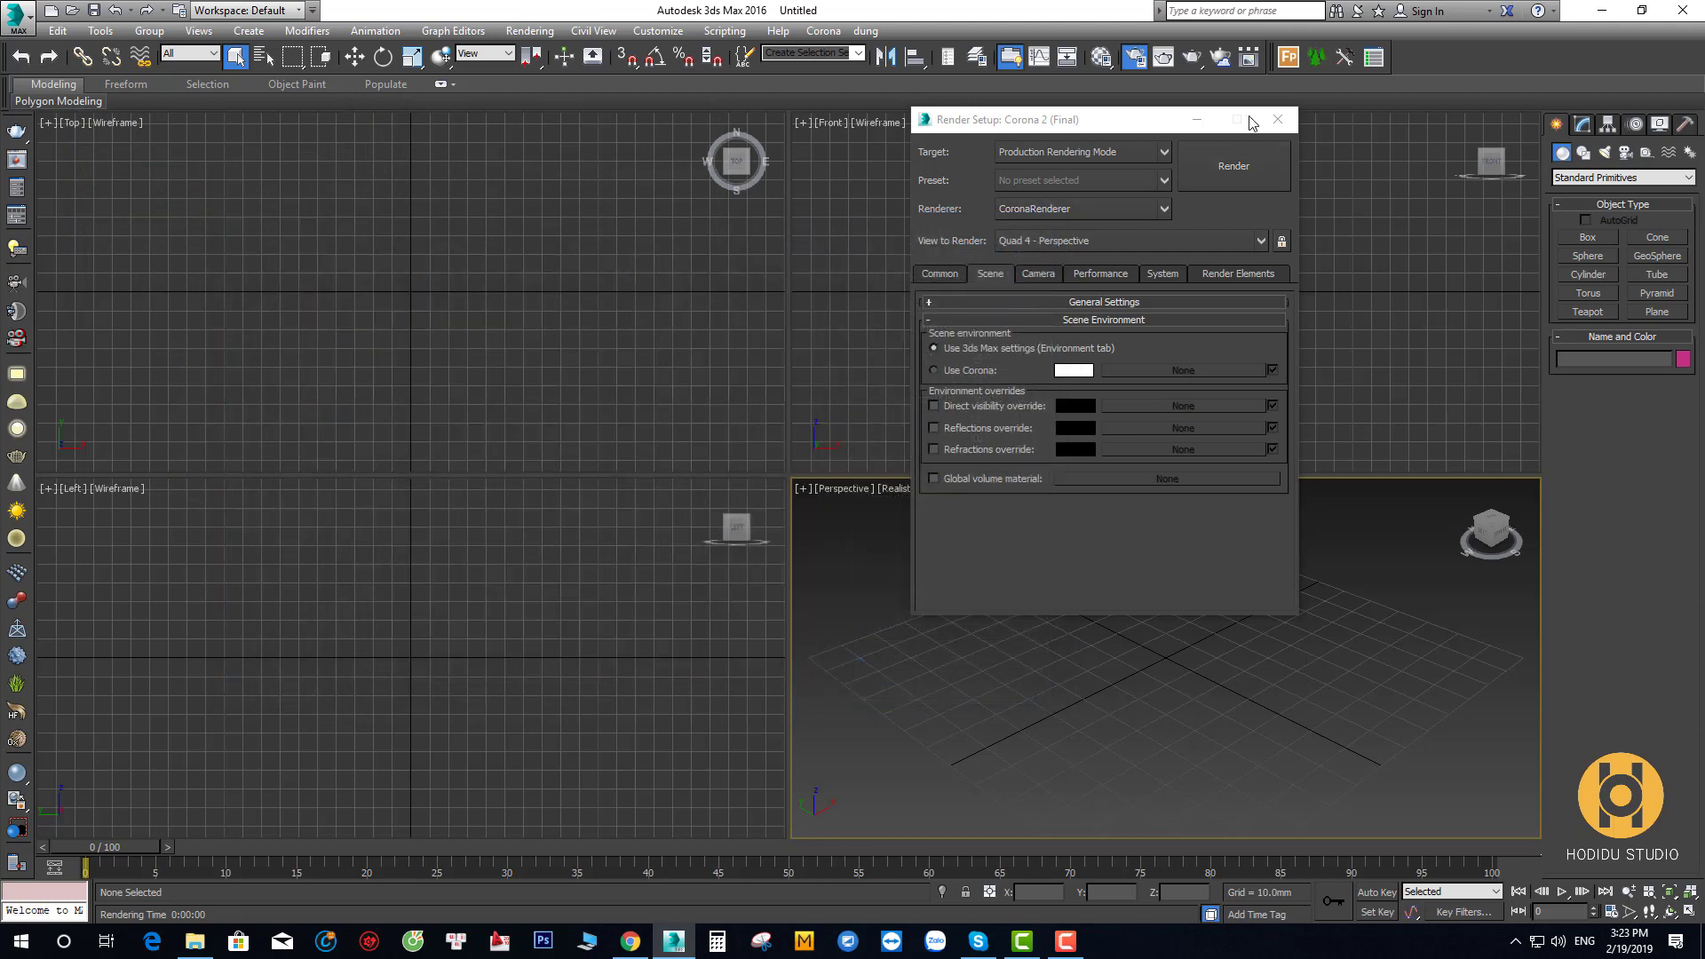
{"action": "left_click", "coordinate": [1278, 119]}
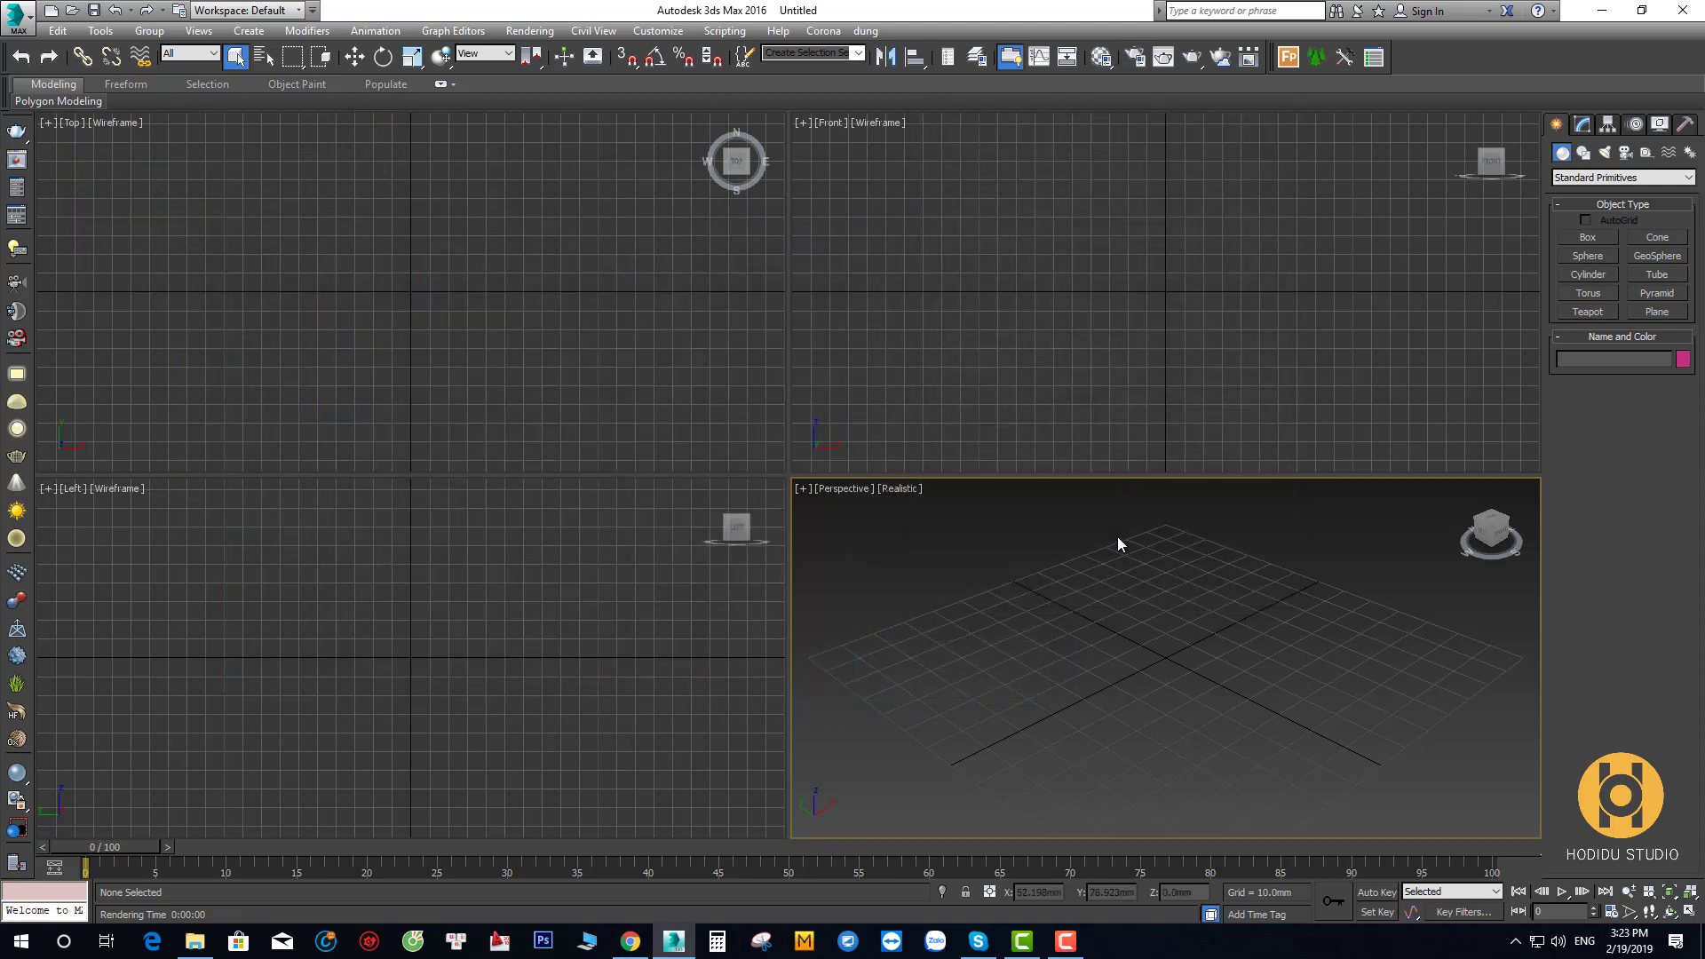